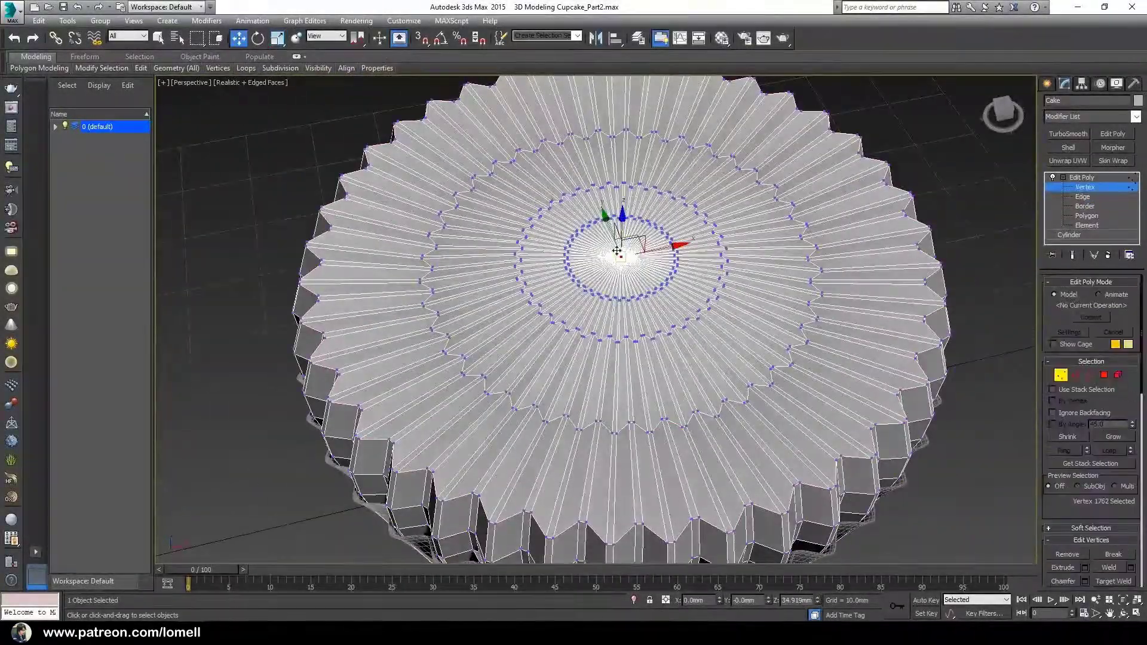
# - Grow the polygon selection from the cake's centre across its top surface and relax the selected polygons
pyautogui.click(1103, 375)
pyautogui.scroll(2, 617, 263)
pyautogui.keyDown('alt'); pyautogui.moveTo(594, 310); pyautogui.dragTo(495, 273, button='middle'); pyautogui.keyUp('alt')
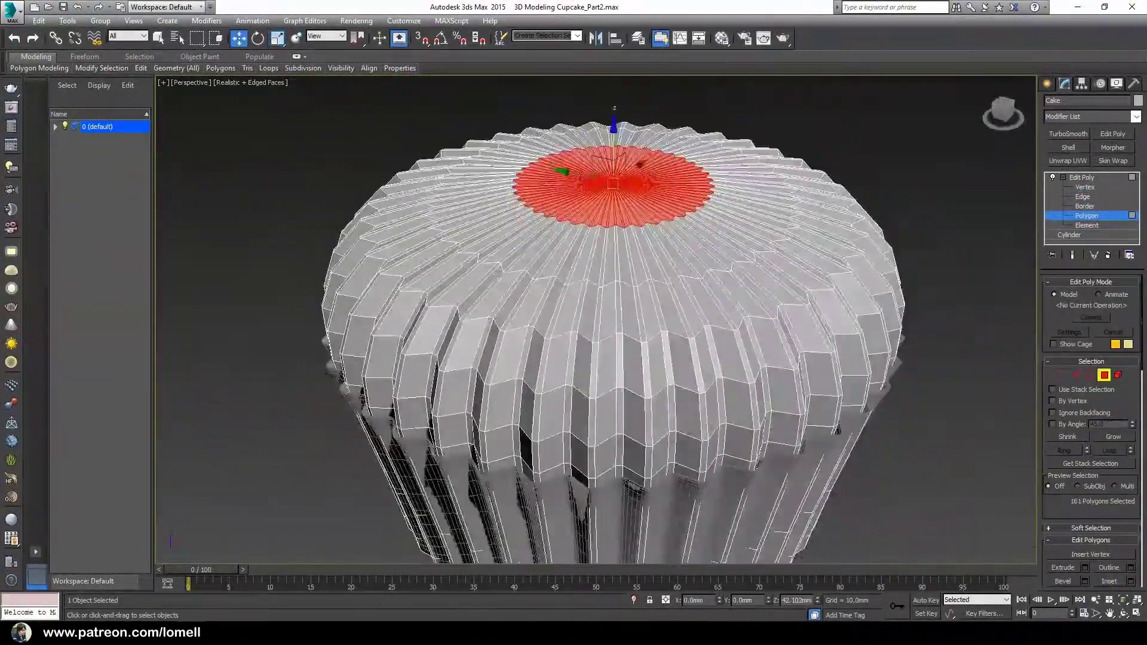
pyautogui.click(1113, 436)
pyautogui.scroll(-10, 1094, 397)
pyautogui.scroll(1, 1095, 397)
pyautogui.click(1085, 484)
pyautogui.keyDown('alt'); pyautogui.moveTo(622, 335); pyautogui.dragTo(565, 371, button='middle'); pyautogui.keyUp('alt')
pyautogui.scroll(2, 565, 402)
# - Set the editing constraint to Edge and scale the edge loop around the cake's outer rim
pyautogui.press('r')
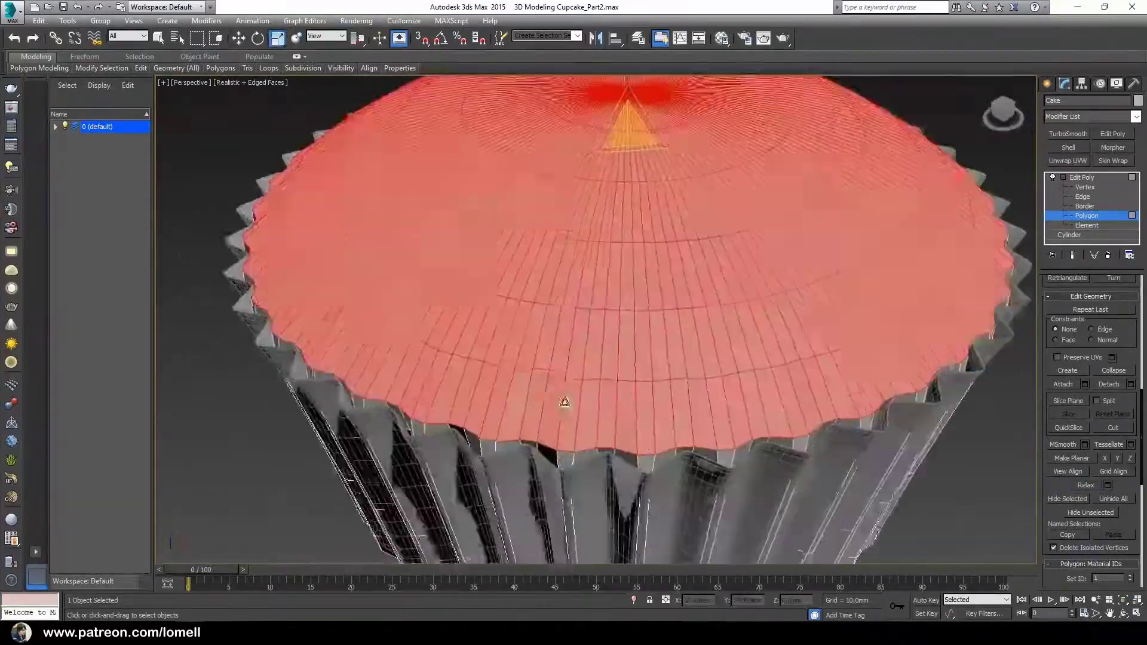
pyautogui.press('2')
pyautogui.scroll(2, 565, 401)
pyautogui.keyDown('alt'); pyautogui.moveTo(440, 275); pyautogui.dragTo(440, 341, button='middle'); pyautogui.keyUp('alt')
pyautogui.scroll(1, 1093, 334)
pyautogui.click(1090, 357)
pyautogui.scroll(-3, 558, 405)
pyautogui.keyDown('alt'); pyautogui.moveTo(557, 454); pyautogui.dragTo(558, 404, button='middle'); pyautogui.keyUp('alt')
pyautogui.moveTo(598, 224); pyautogui.dragTo(599, 247)
pyautogui.keyDown('alt'); pyautogui.moveTo(599, 247); pyautogui.dragTo(599, 209, button='middle'); pyautogui.keyUp('alt')
pyautogui.keyDown('alt'); pyautogui.moveTo(351, 370); pyautogui.dragTo(350, 299, button='middle'); pyautogui.keyUp('alt')
# - Select an edge loop on the front of the cake and scale it, then leave edge editing
pyautogui.press('w')
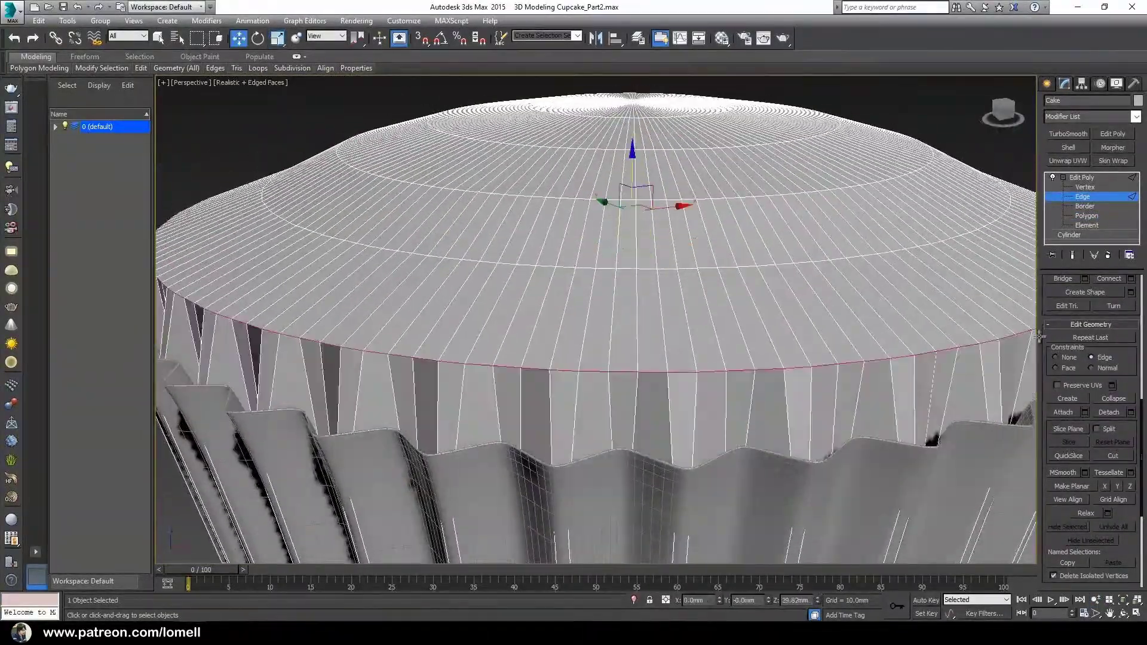
pyautogui.press('r')
pyautogui.keyDown('alt'); pyautogui.moveTo(637, 206); pyautogui.dragTo(638, 235, button='middle'); pyautogui.keyUp('alt')
pyautogui.doubleClick(637, 335)
pyautogui.moveTo(634, 209); pyautogui.dragTo(629, 188)
pyautogui.scroll(-4, 622, 248)
pyautogui.click(1062, 178)
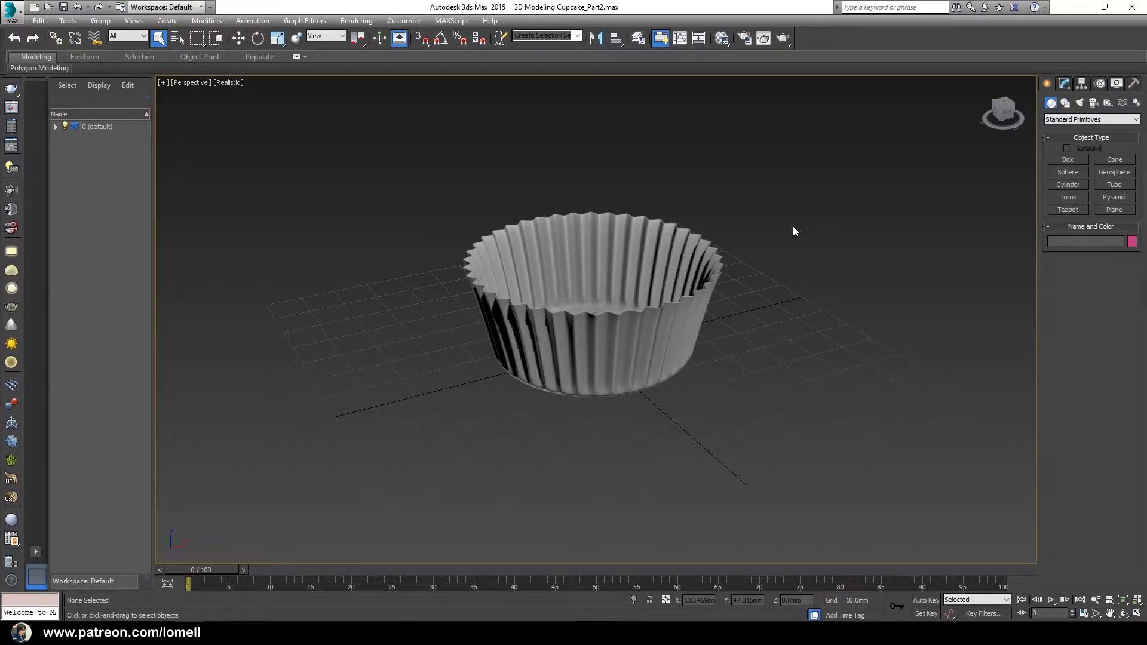
# - Select the cupcake wrapper and display its edged faces in the perspective view
pyautogui.moveTo(693, 291)
pyautogui.mouseDown(button='middle')
pyautogui.moveTo(699, 310)
pyautogui.moveTo(628, 292)
pyautogui.moveTo(670, 293)
pyautogui.mouseUp(button='middle')
pyautogui.scroll(3, 627, 291)
pyautogui.rightClick(671, 293)
pyautogui.moveTo(683, 373); pyautogui.dragTo(537, 359, button='middle')
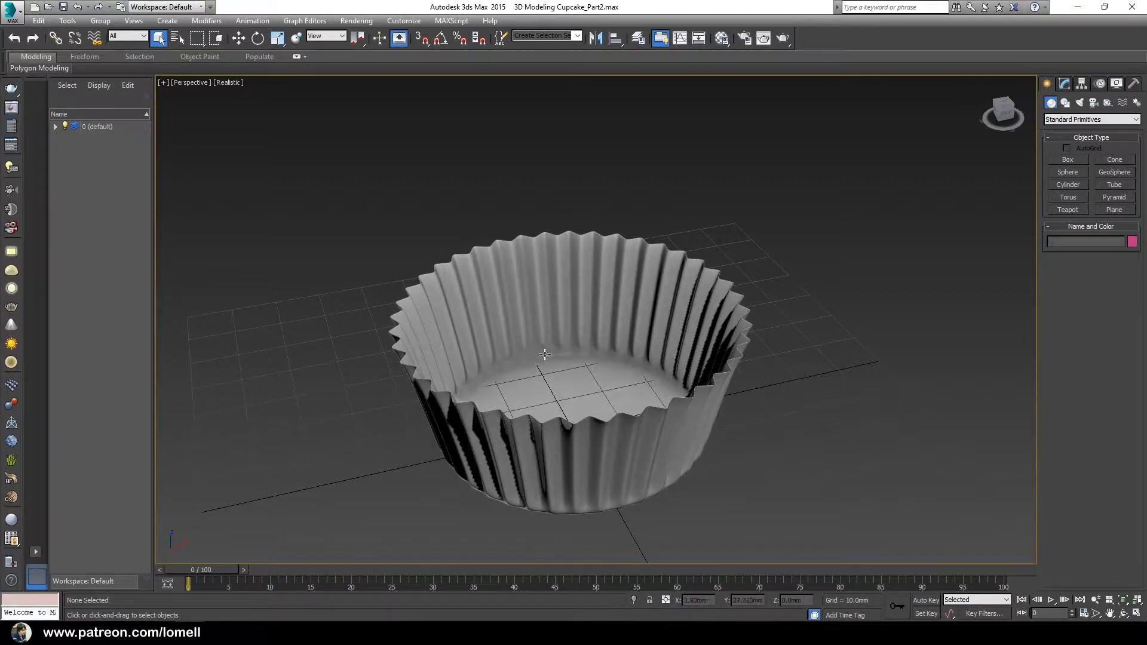
pyautogui.click(577, 276)
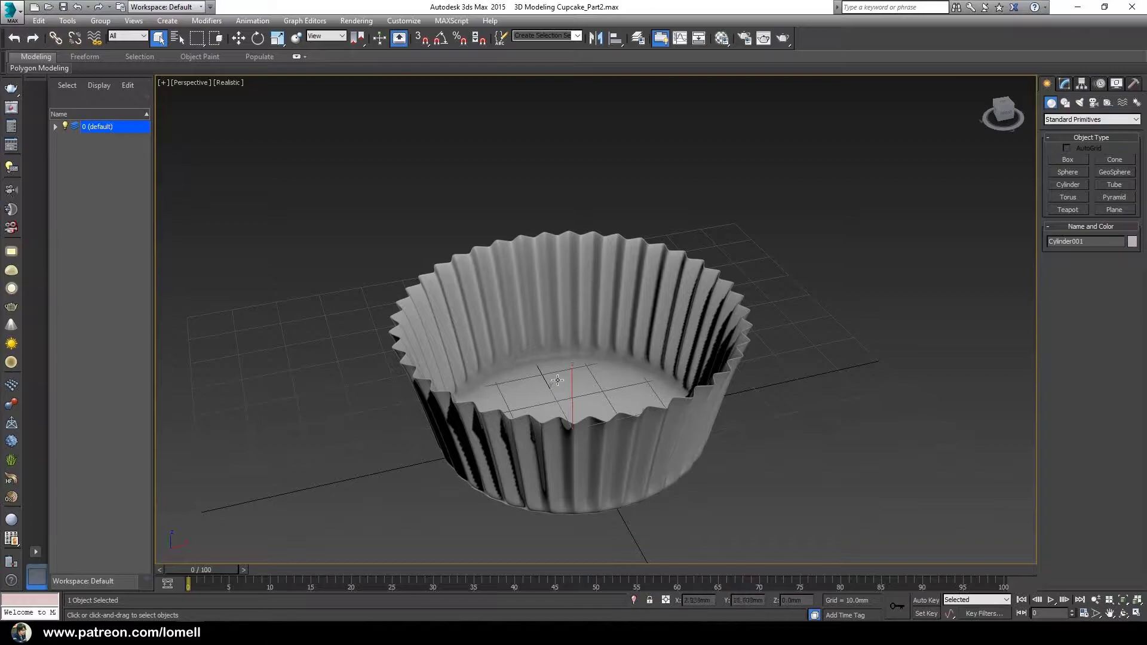
pyautogui.moveTo(556, 381)
pyautogui.mouseDown(button='middle')
pyautogui.moveTo(581, 365)
pyautogui.moveTo(551, 380)
pyautogui.mouseUp(button='middle')
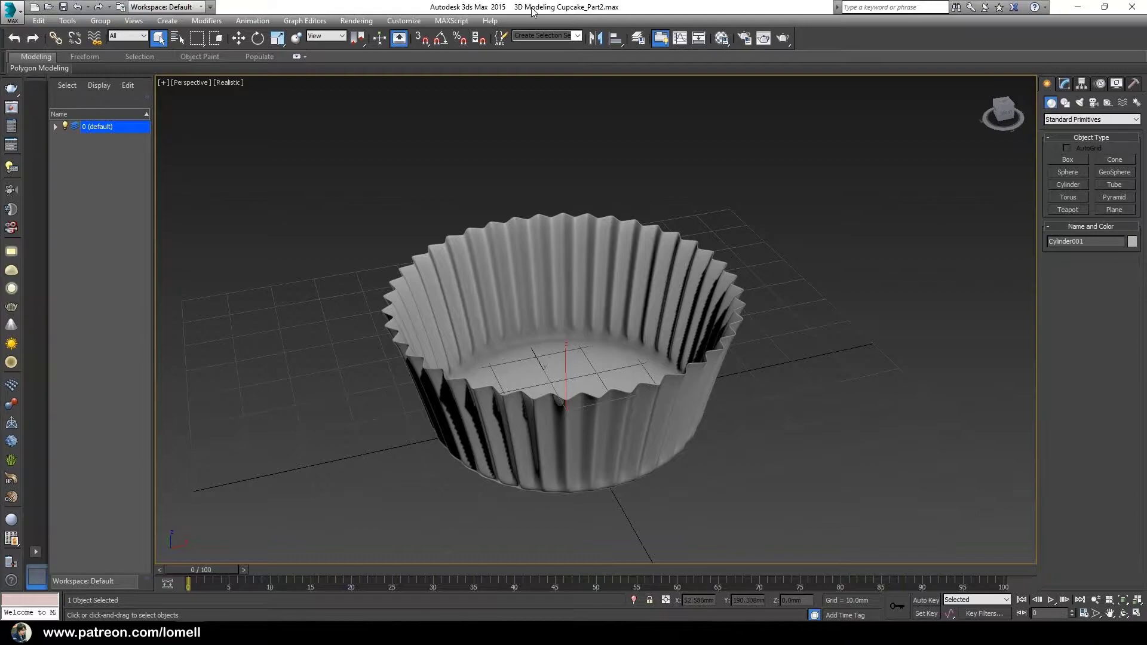
pyautogui.moveTo(606, 322)
pyautogui.mouseDown(button='middle')
pyautogui.moveTo(622, 334)
pyautogui.moveTo(611, 318)
pyautogui.mouseUp(button='middle')
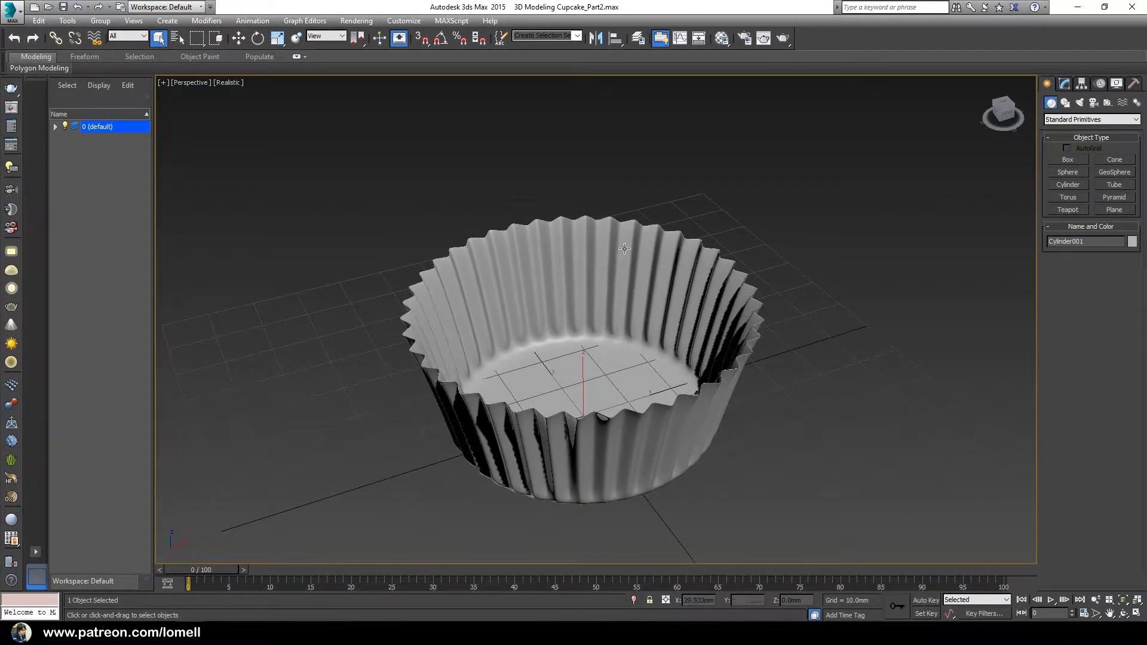
pyautogui.press('F4')
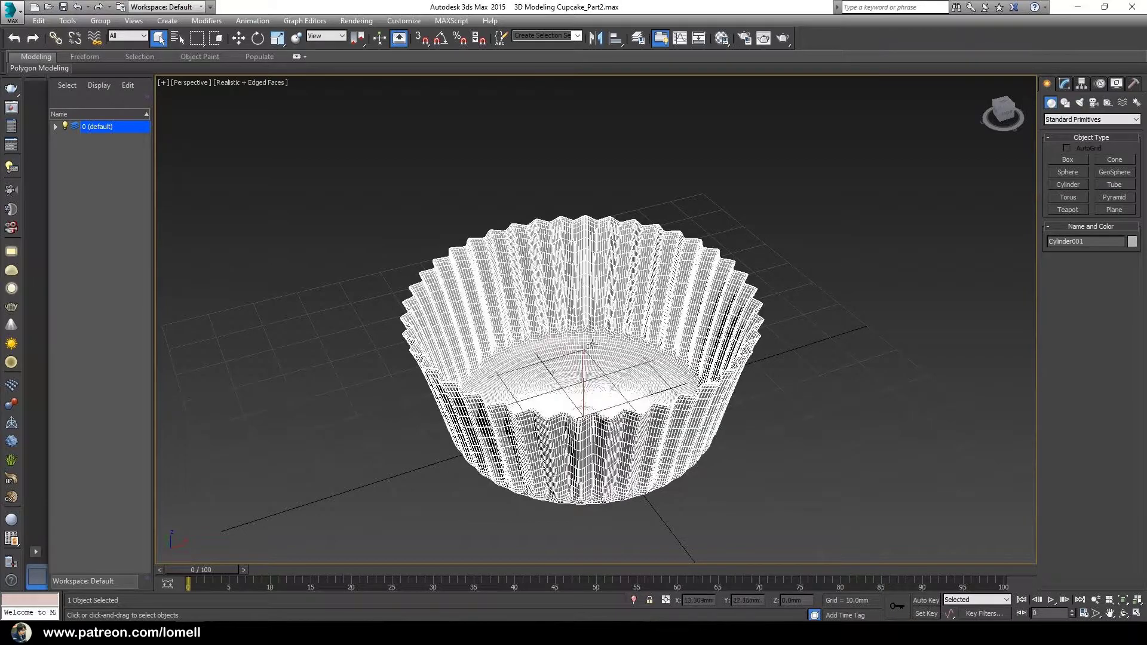
pyautogui.hotkey('alt', 'z')
pyautogui.keyDown('alt'); pyautogui.moveTo(595, 346); pyautogui.dragTo(570, 359, button='middle'); pyautogui.keyUp('alt')
pyautogui.scroll(1, 564, 331)
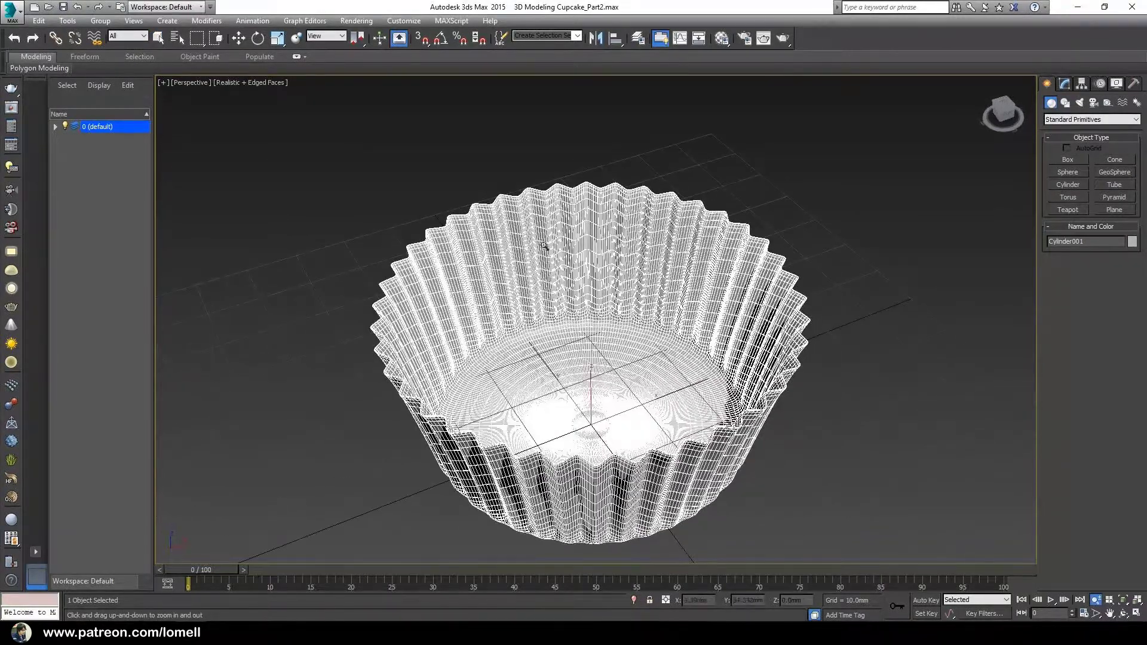
pyautogui.keyDown('alt'); pyautogui.moveTo(585, 396); pyautogui.dragTo(553, 387, button='middle'); pyautogui.keyUp('alt')
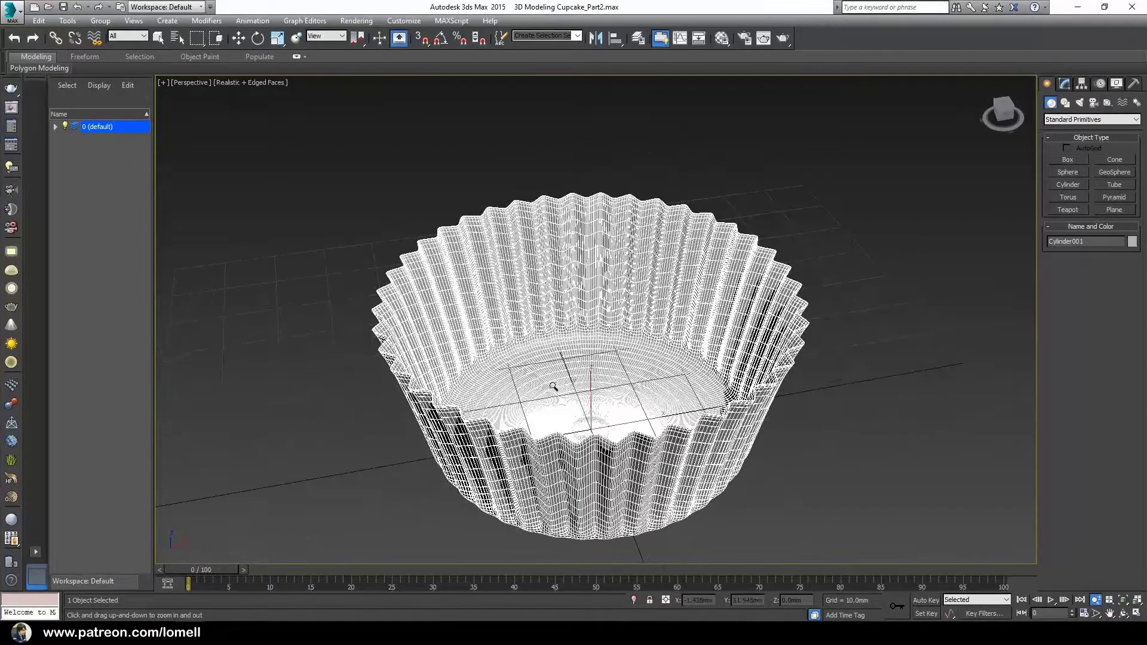
# - Clone the cupcake wrapper in place as an independent copy named Cake
pyautogui.click(1066, 83)
pyautogui.keyDown('alt'); pyautogui.moveTo(725, 257); pyautogui.dragTo(580, 296, button='middle'); pyautogui.keyUp('alt')
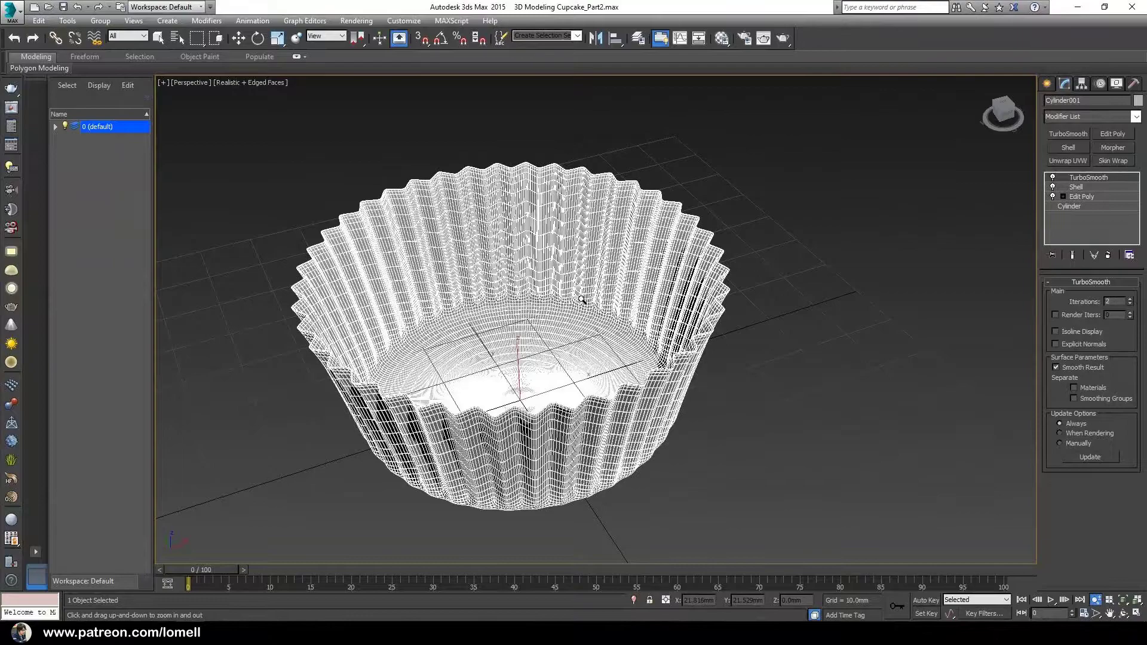
pyautogui.hotkey('ctrl', 'v')
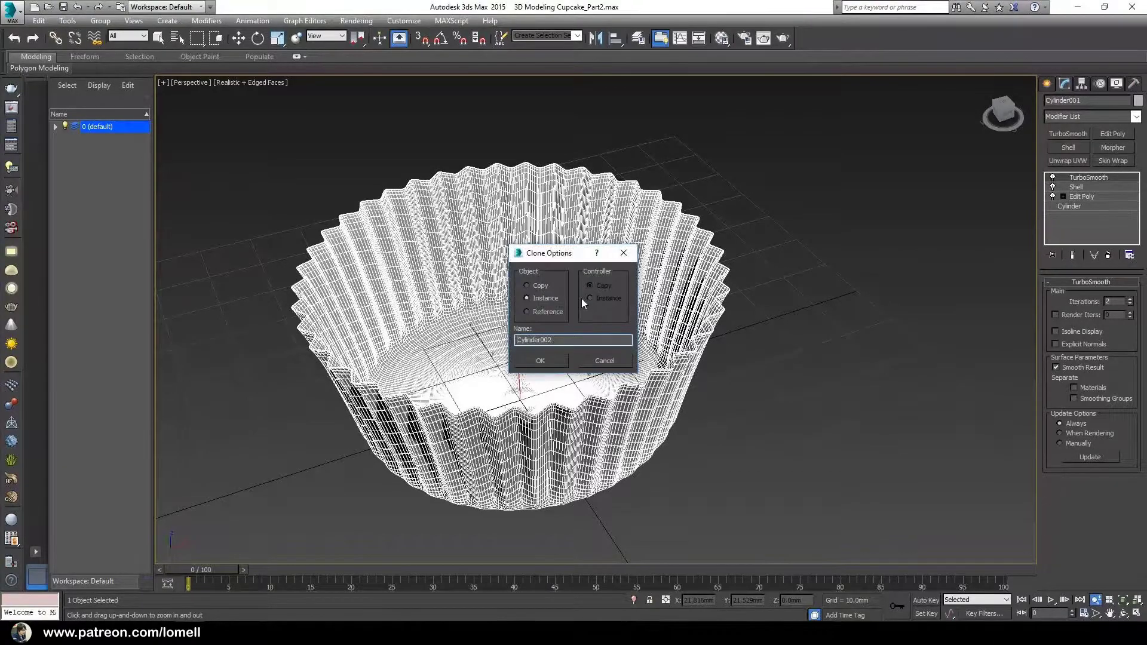
pyautogui.click(541, 286)
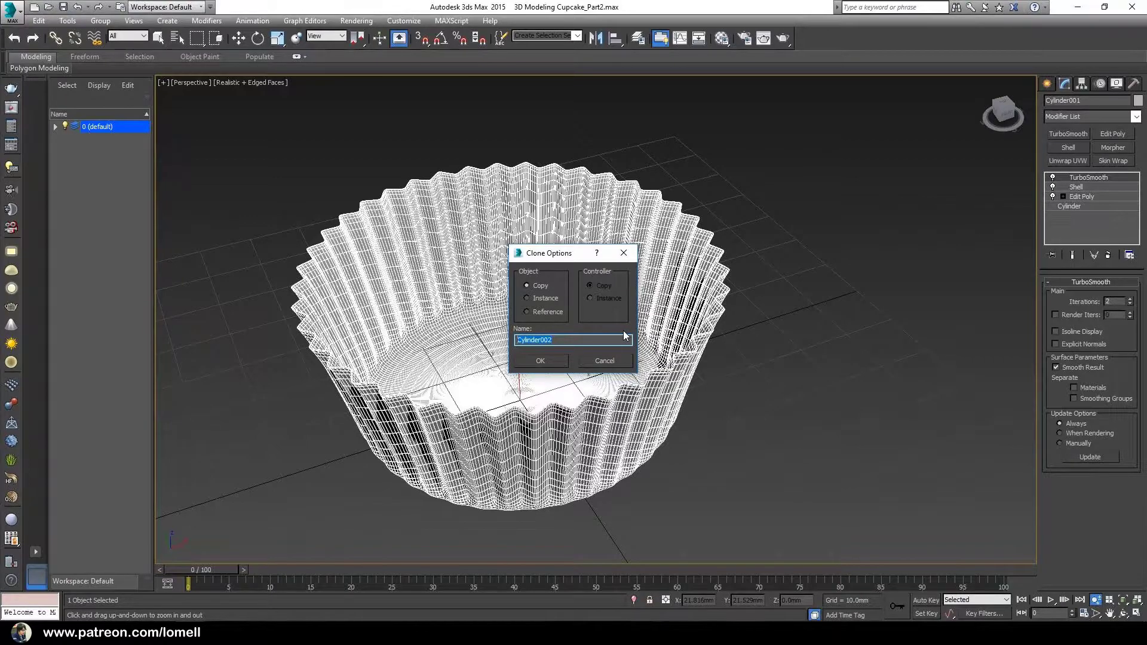
pyautogui.write('Cake')
pyautogui.click(550, 360)
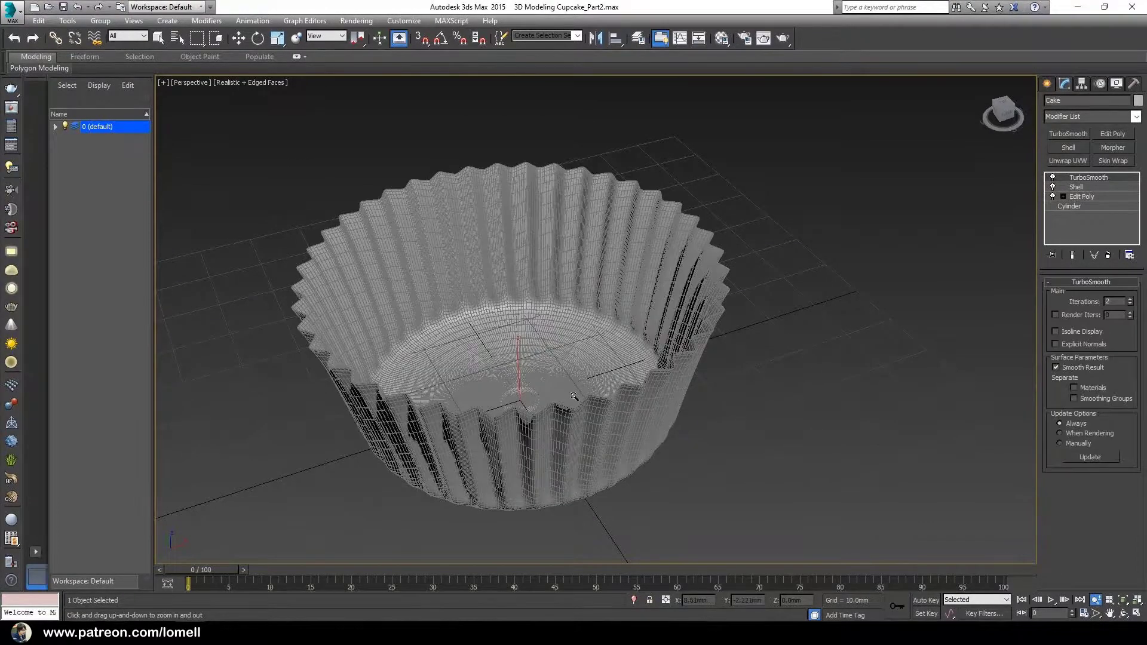
# - Isolate the Cake copy so only it is shown in the viewport
pyautogui.moveTo(549, 362)
pyautogui.mouseDown(button='middle')
pyautogui.moveTo(618, 394)
pyautogui.moveTo(608, 372)
pyautogui.mouseUp(button='middle')
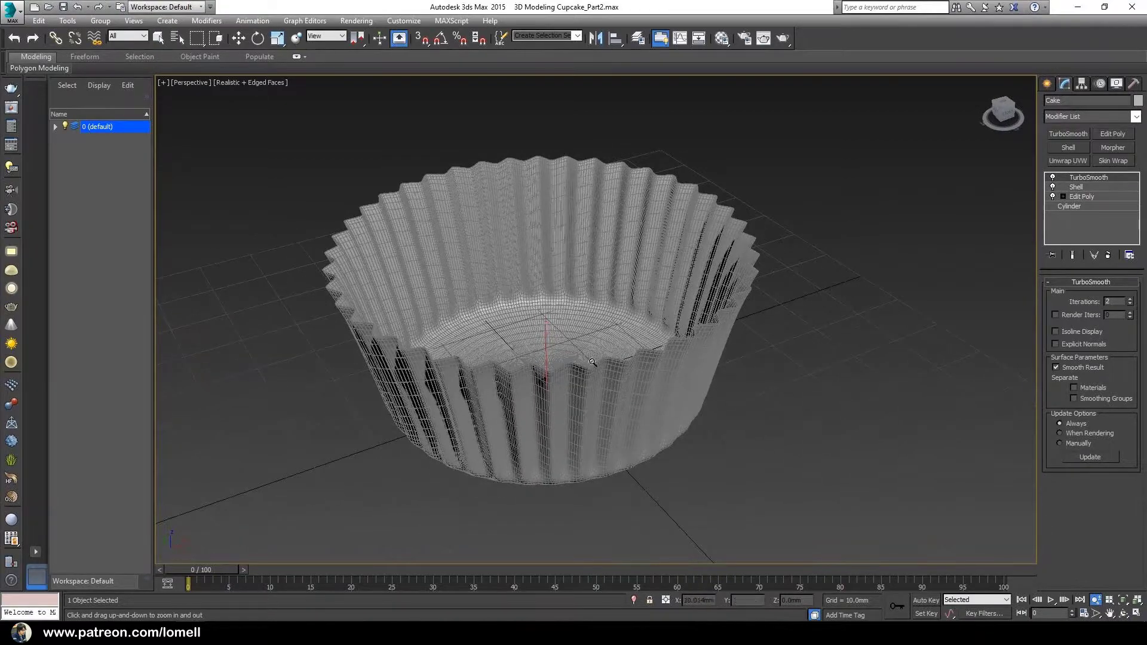
pyautogui.click(634, 600)
pyautogui.moveTo(633, 359); pyautogui.dragTo(628, 397, button='middle')
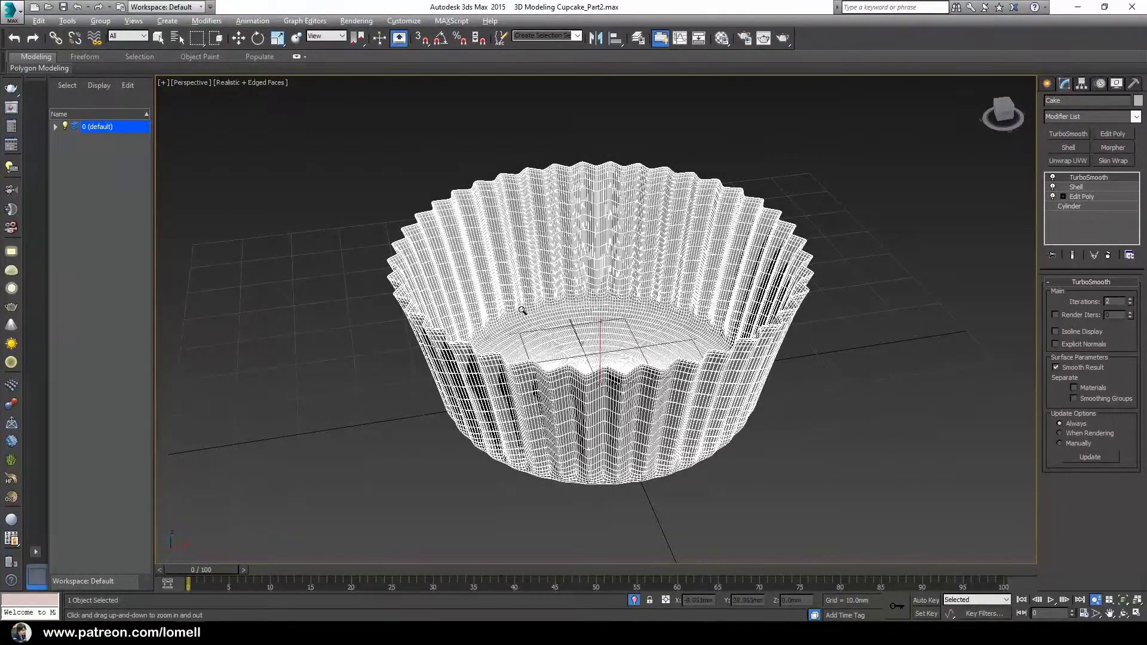
# - Remove the TurboSmooth and Shell modifiers from the Cake object, keeping its Edit Poly modifier
pyautogui.keyDown('alt'); pyautogui.moveTo(523, 310); pyautogui.dragTo(532, 373, button='middle'); pyautogui.keyUp('alt')
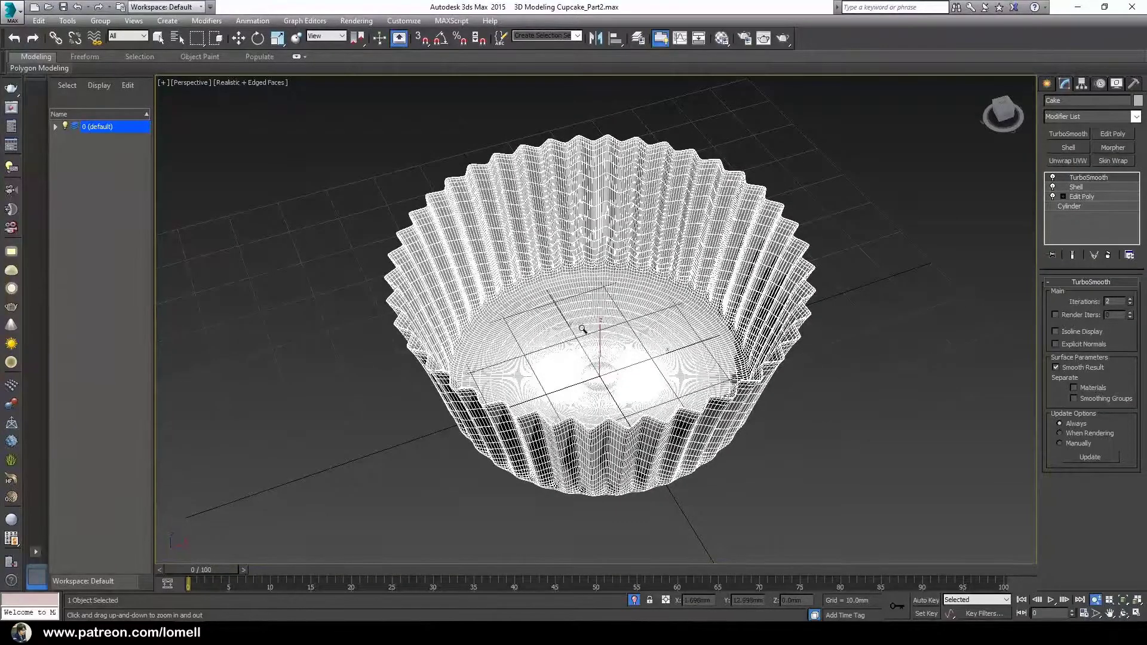
pyautogui.keyDown('alt'); pyautogui.moveTo(584, 344); pyautogui.dragTo(575, 328, button='middle'); pyautogui.keyUp('alt')
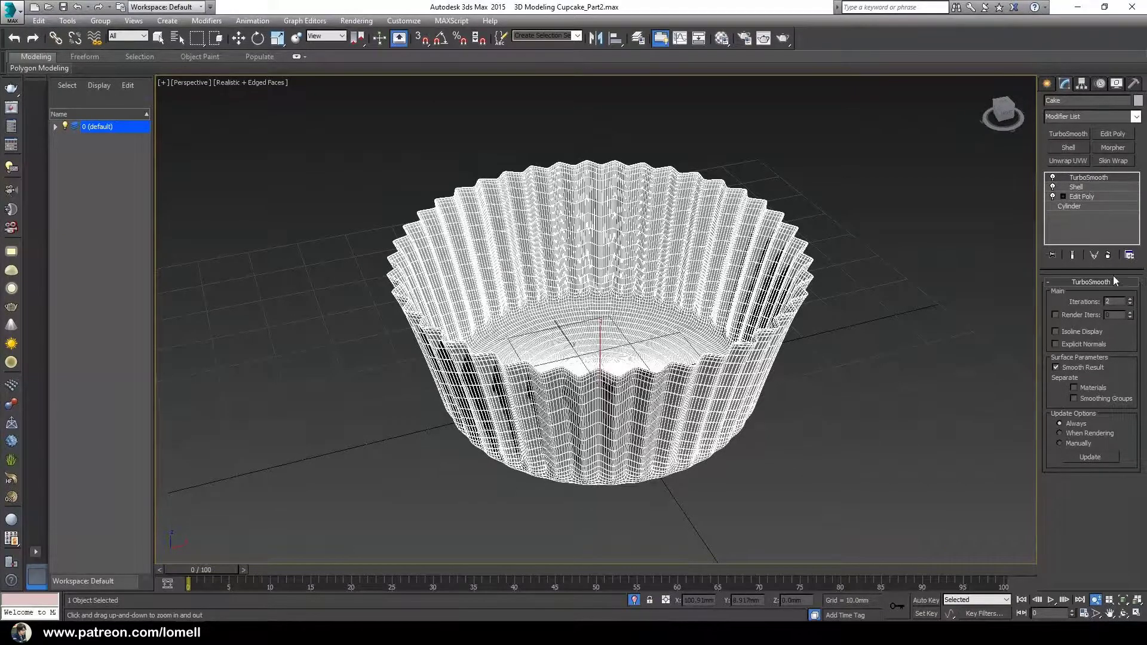
pyautogui.click(1109, 255)
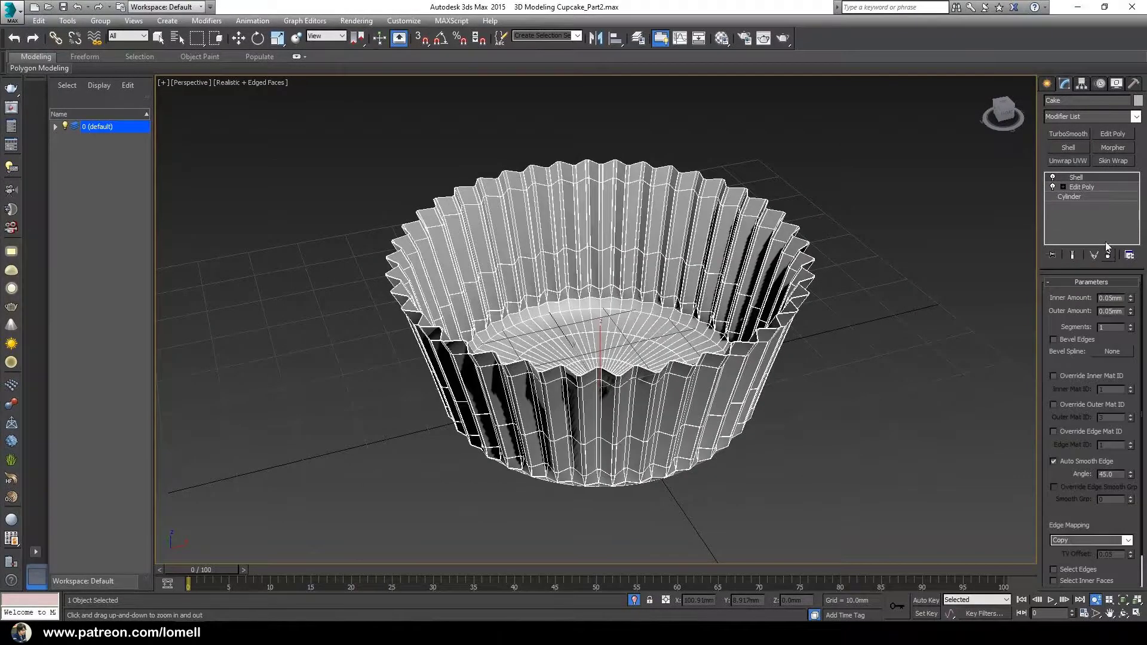
pyautogui.click(1108, 255)
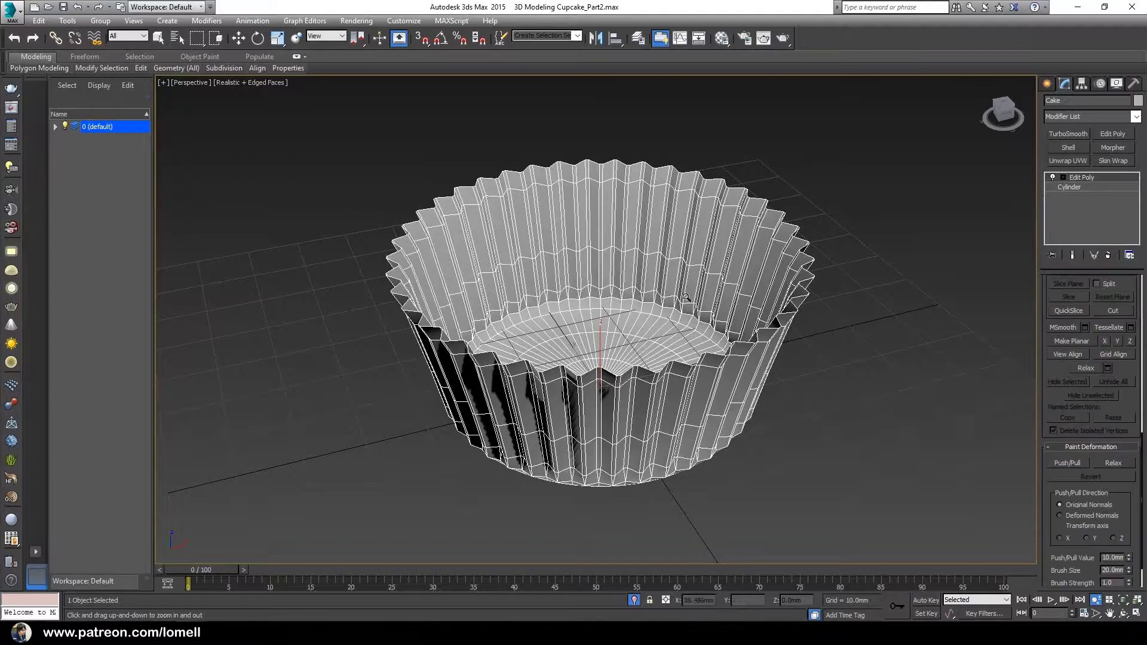
# - Select the horizontal edge loop just below the Cake's top rim and split the mesh along it
pyautogui.moveTo(507, 293); pyautogui.dragTo(527, 299)
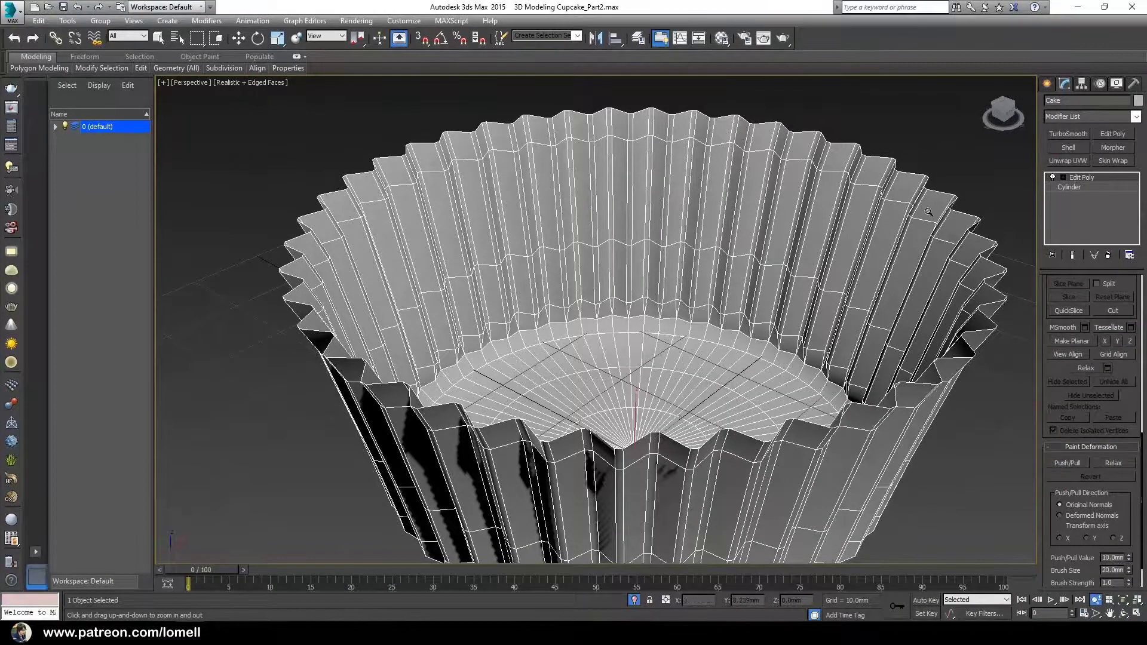
pyautogui.click(1062, 177)
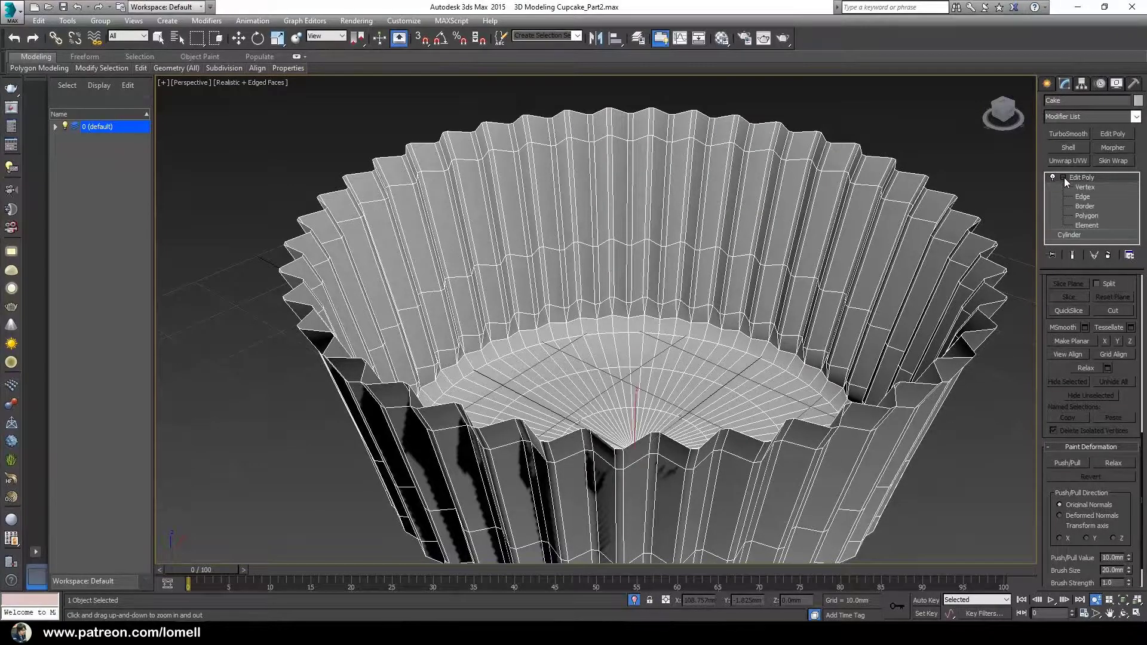
pyautogui.click(1083, 197)
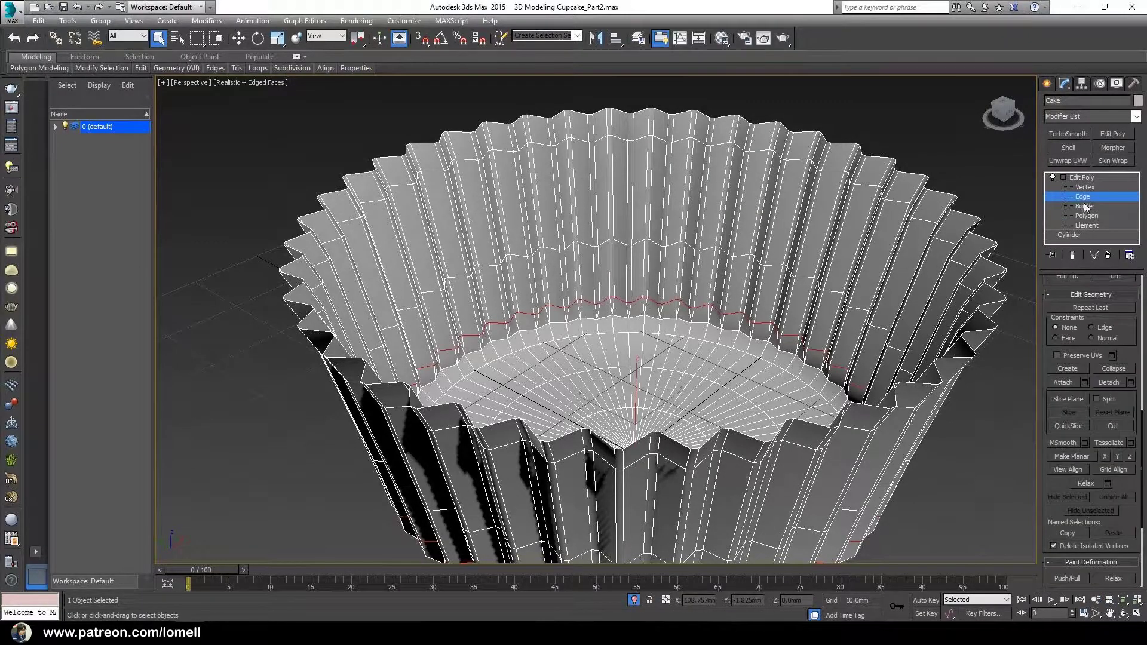
pyautogui.scroll(6, 484, 292)
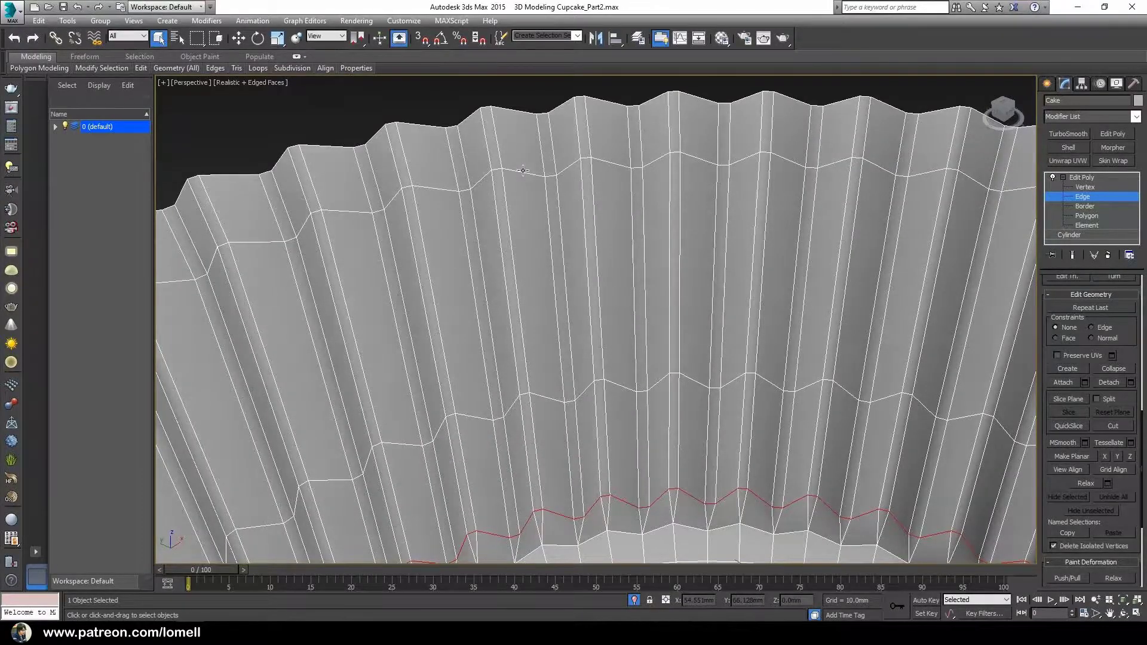
pyautogui.doubleClick(523, 170)
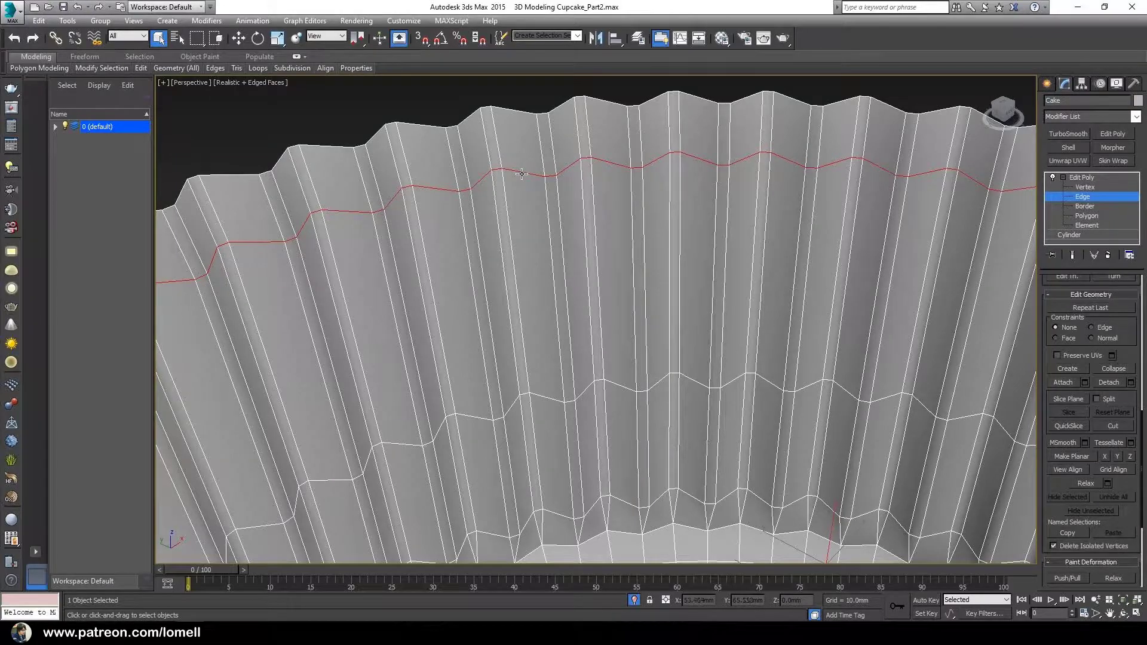
pyautogui.scroll(-5, 521, 173)
pyautogui.rightClick(765, 231)
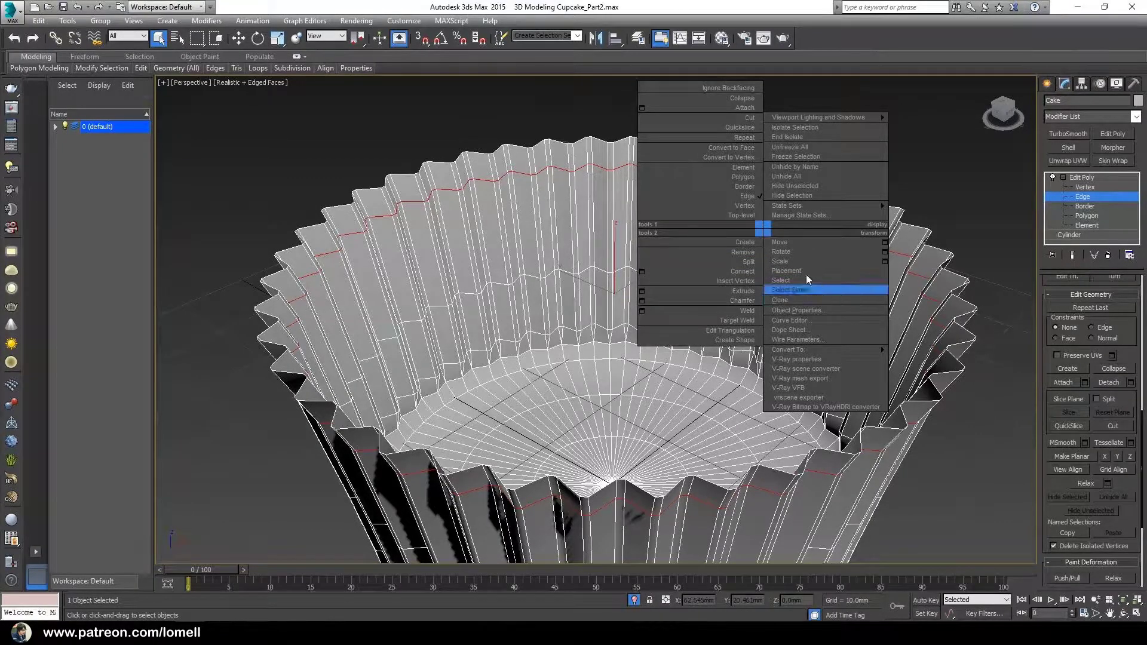
pyautogui.click(744, 263)
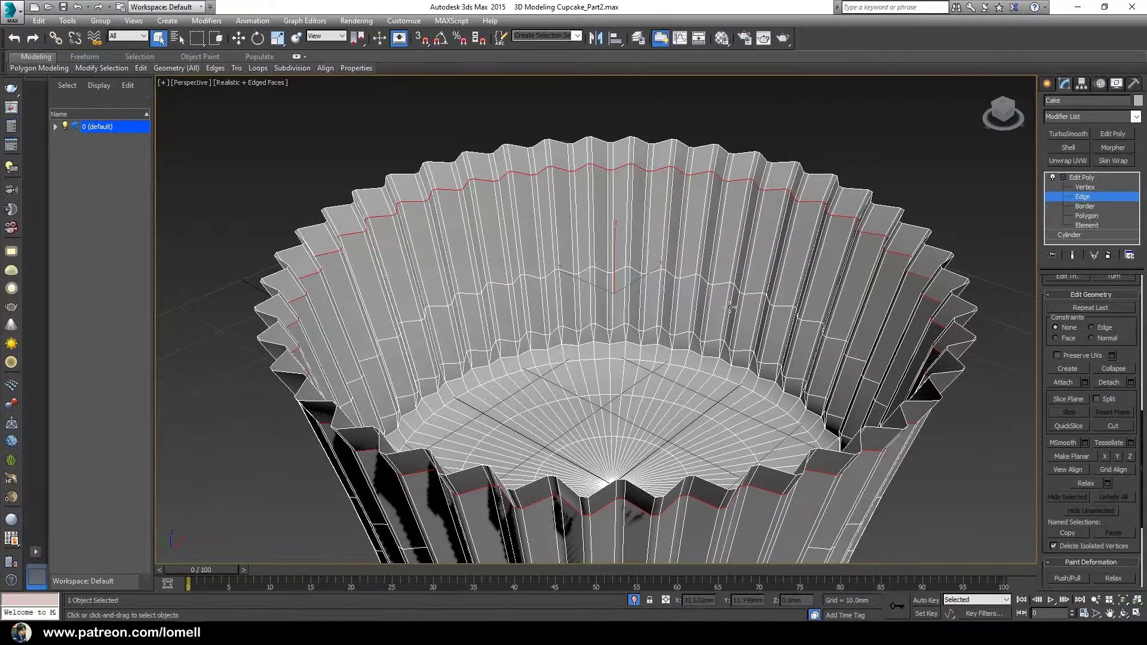
# - Delete the detached ring element along the Cake's top rim
pyautogui.press('5')
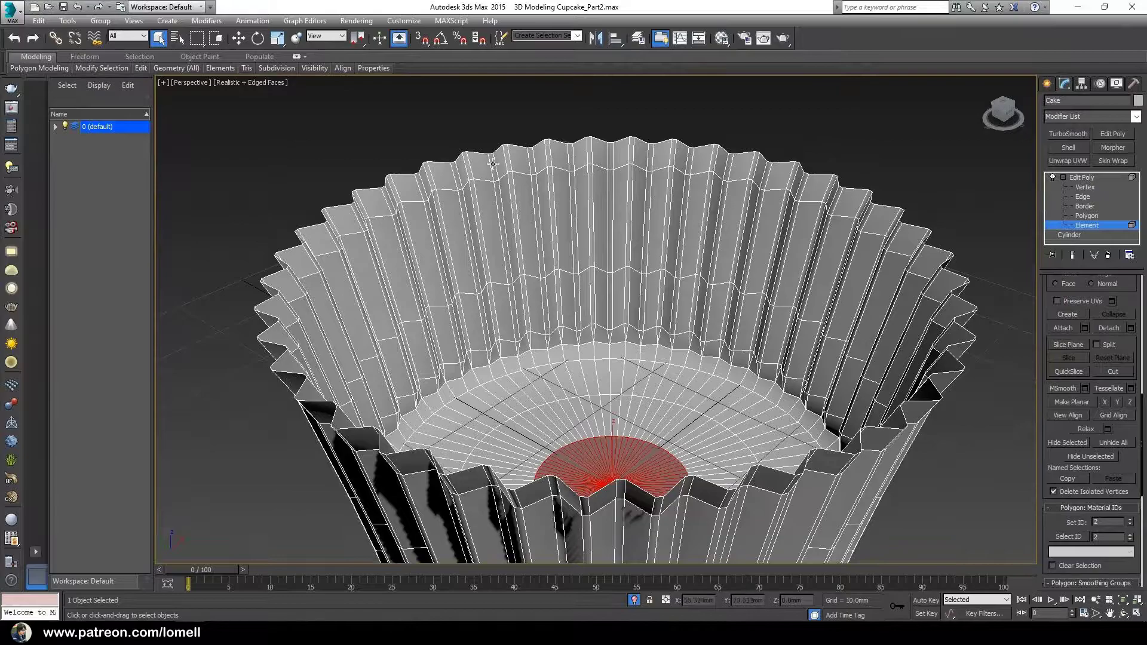
pyautogui.click(471, 163)
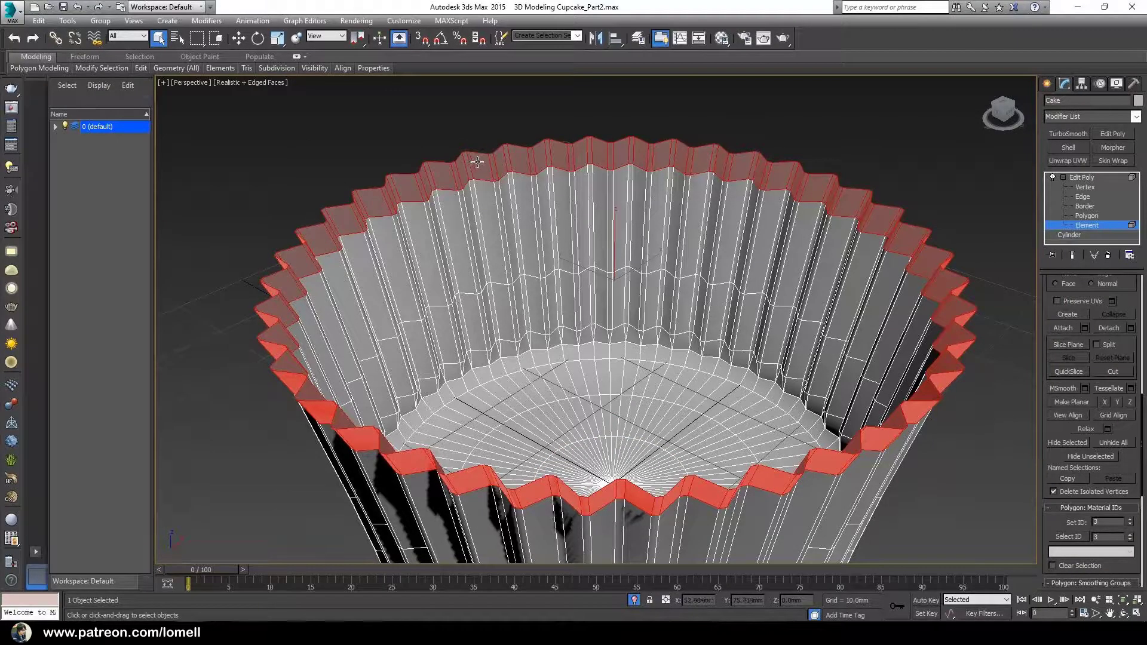
pyautogui.press('Delete')
# - Select the open border around the Cake's upper rim
pyautogui.keyDown('alt'); pyautogui.moveTo(551, 327); pyautogui.dragTo(547, 282, button='middle'); pyautogui.keyUp('alt')
pyautogui.moveTo(547, 282); pyautogui.dragTo(550, 315, button='middle')
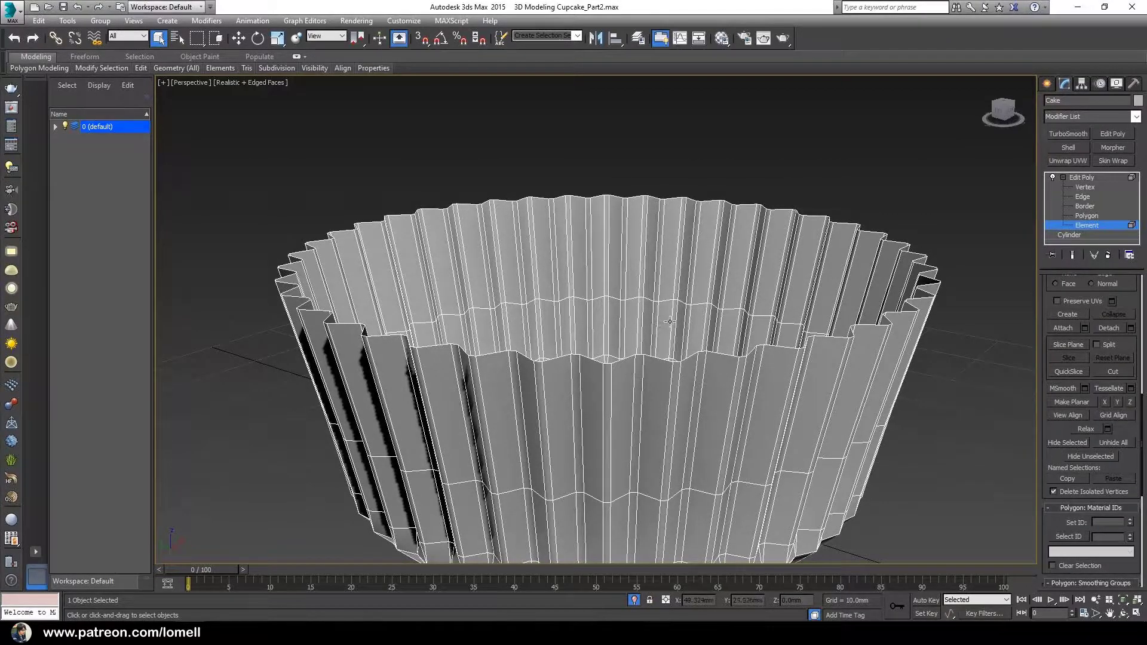
pyautogui.moveTo(643, 322); pyautogui.dragTo(620, 321, button='middle')
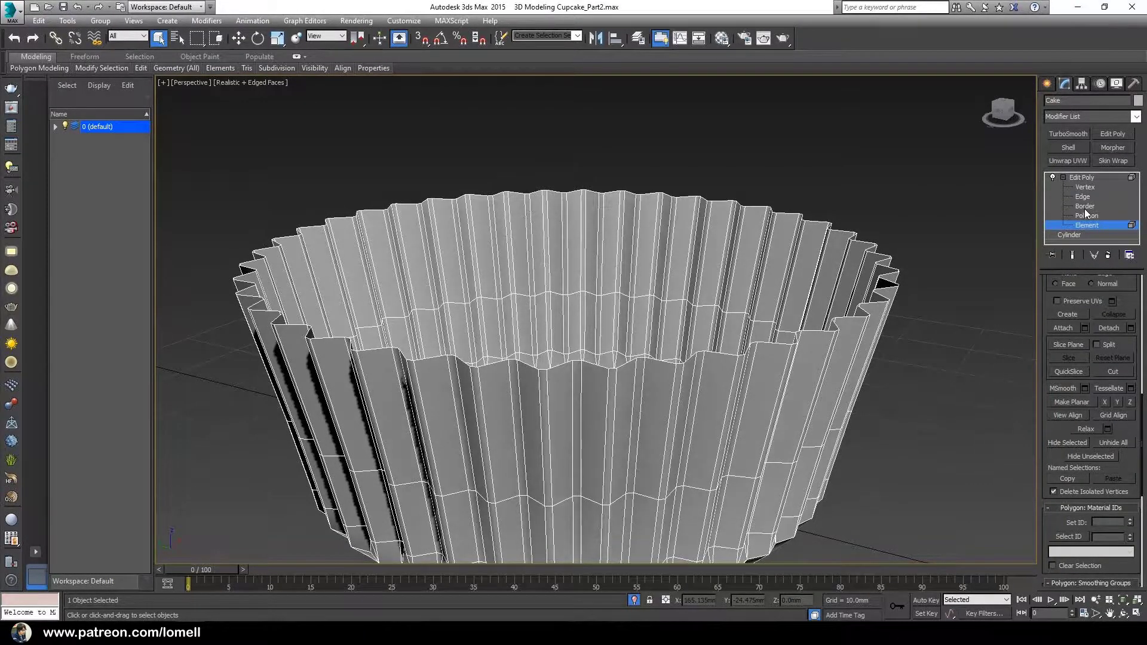
pyautogui.click(1085, 207)
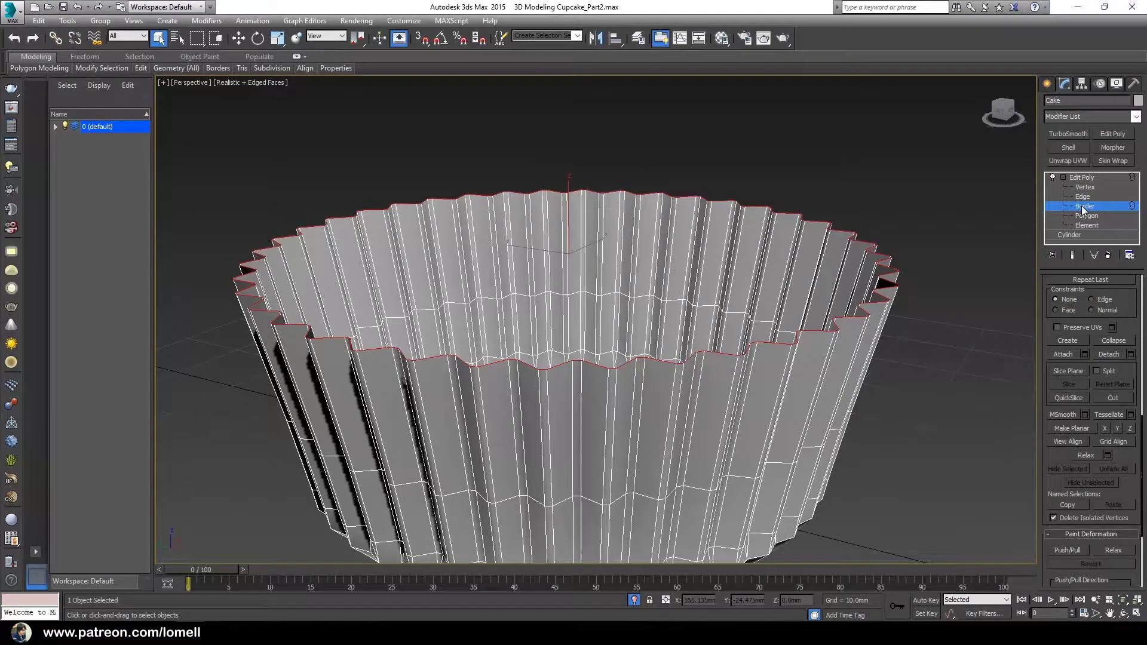
pyautogui.moveTo(591, 292); pyautogui.dragTo(603, 303, button='middle')
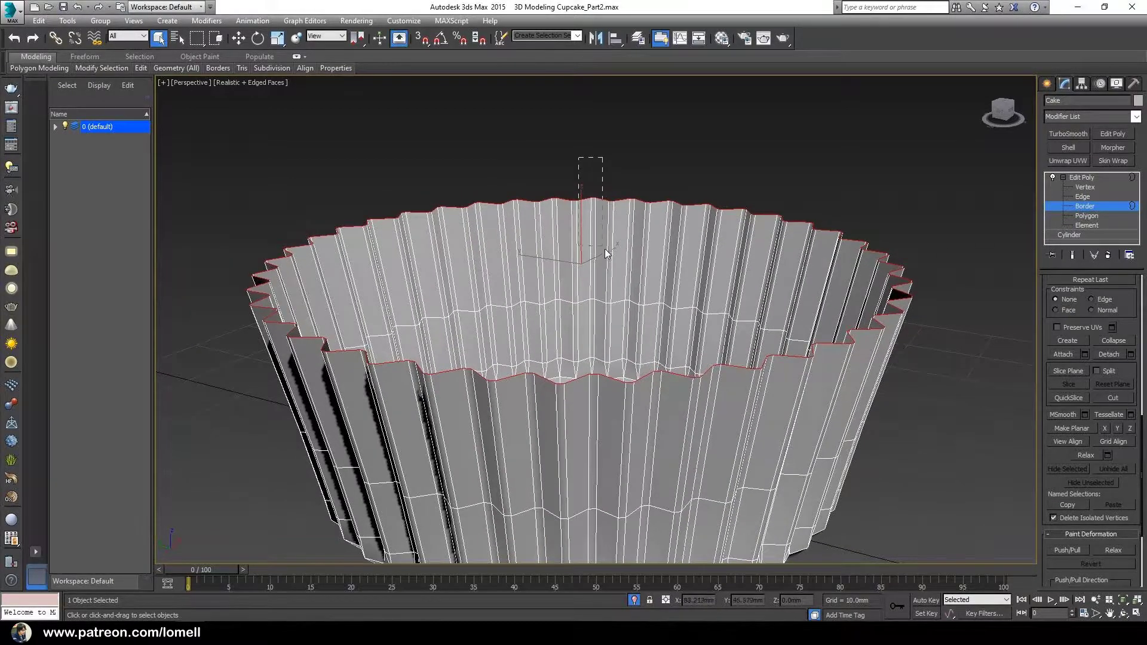
pyautogui.keyDown('alt'); pyautogui.moveTo(606, 250); pyautogui.dragTo(588, 292, button='middle'); pyautogui.keyUp('alt')
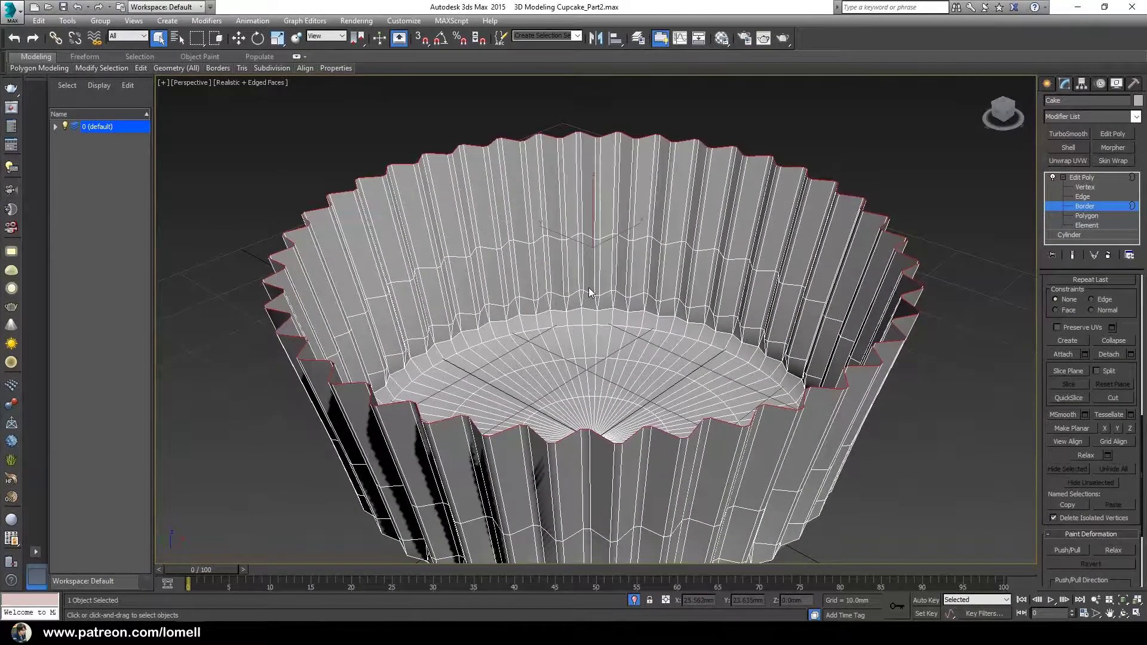
# - Extrude the selected upper border of the Cake straight up by about 3.5 mm, to a height of about 27.5 mm
pyautogui.press('r')
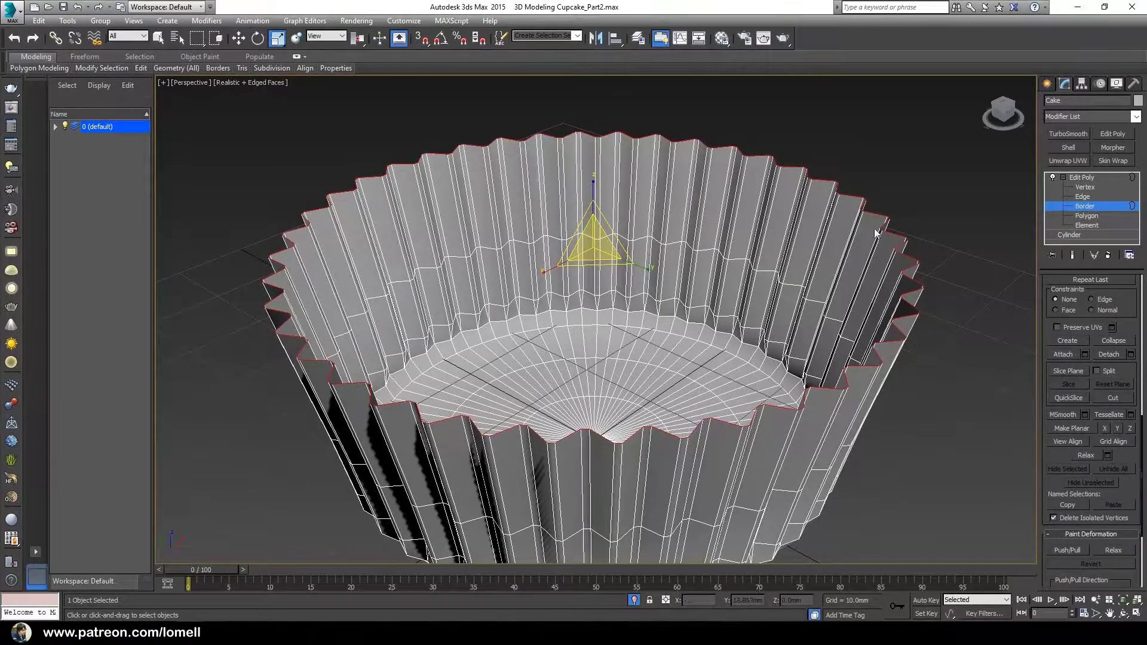
pyautogui.keyDown('alt'); pyautogui.moveTo(614, 332); pyautogui.dragTo(634, 333, button='middle'); pyautogui.keyUp('alt')
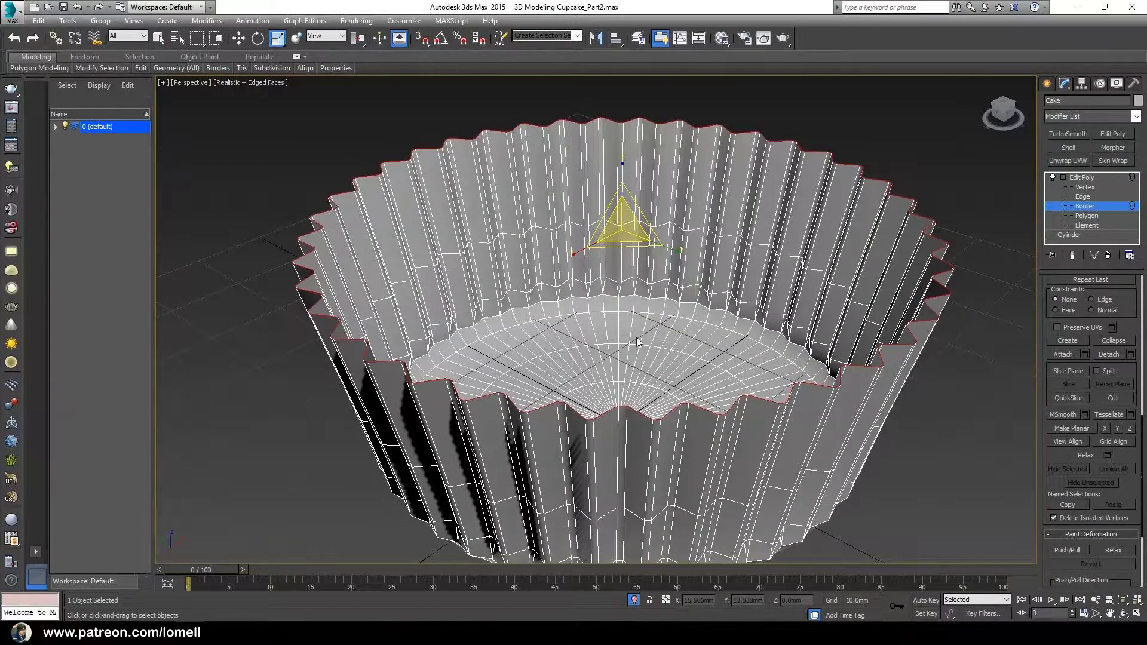
pyautogui.keyDown('alt'); pyautogui.moveTo(609, 273); pyautogui.dragTo(600, 284, button='middle'); pyautogui.keyUp('alt')
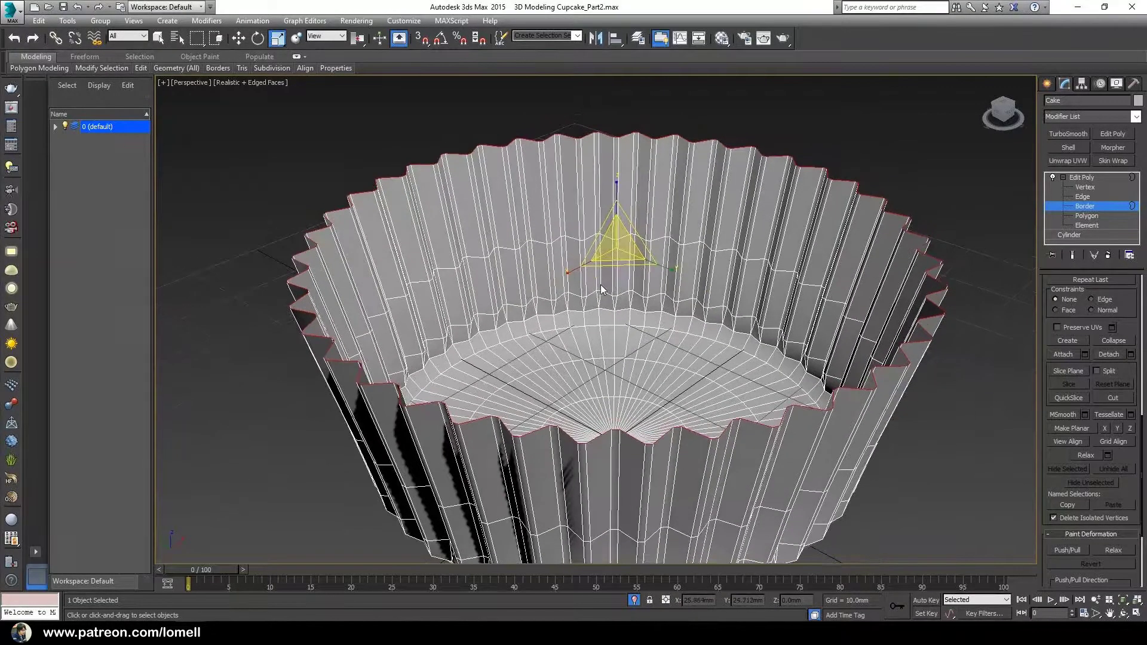
pyautogui.press('w')
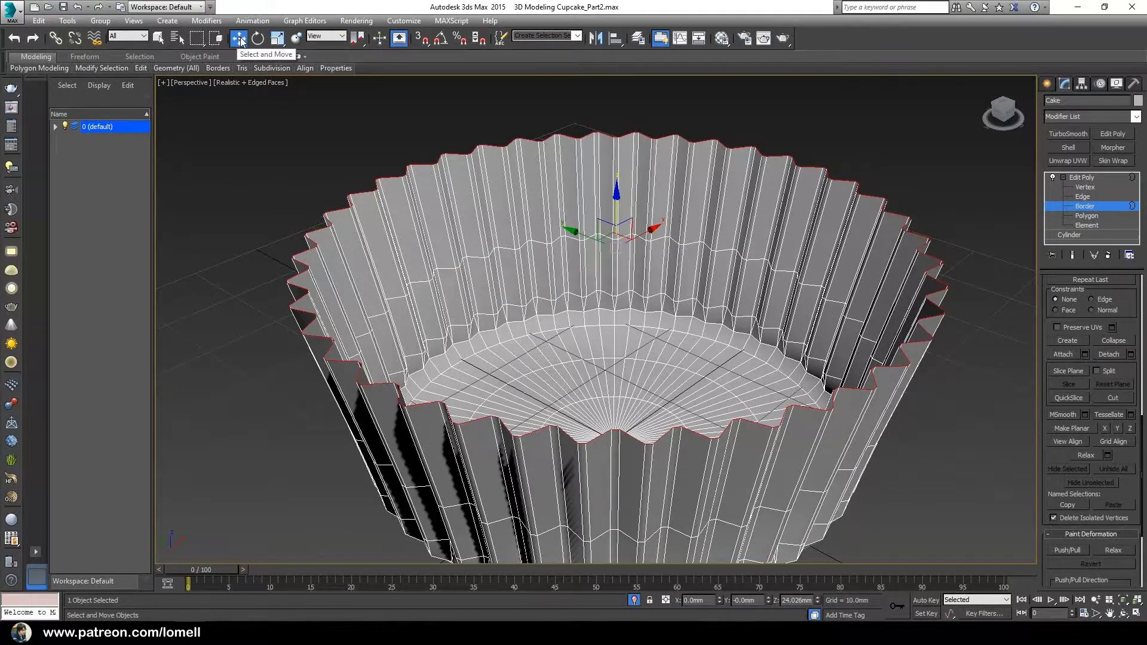
pyautogui.keyDown('alt'); pyautogui.moveTo(651, 335); pyautogui.dragTo(624, 345, button='middle'); pyautogui.keyUp('alt')
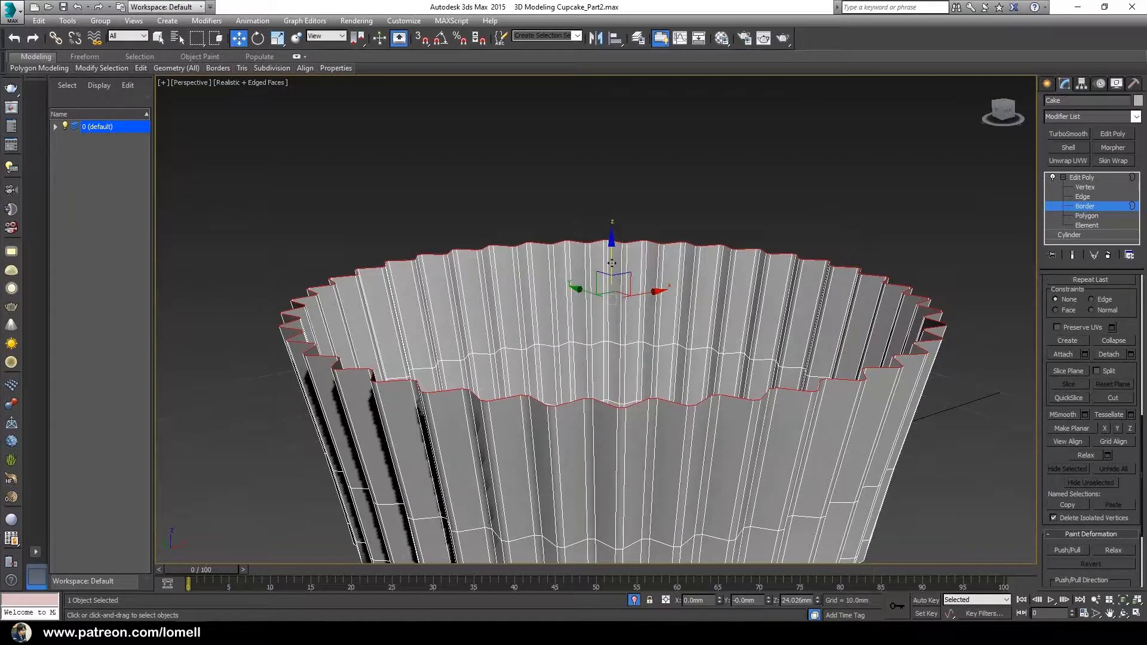
pyautogui.keyDown('shift'); pyautogui.moveTo(611, 262); pyautogui.dragTo(610, 227); pyautogui.keyUp('shift')
pyautogui.keyDown('alt'); pyautogui.moveTo(620, 349); pyautogui.dragTo(632, 371, button='middle'); pyautogui.keyUp('alt')
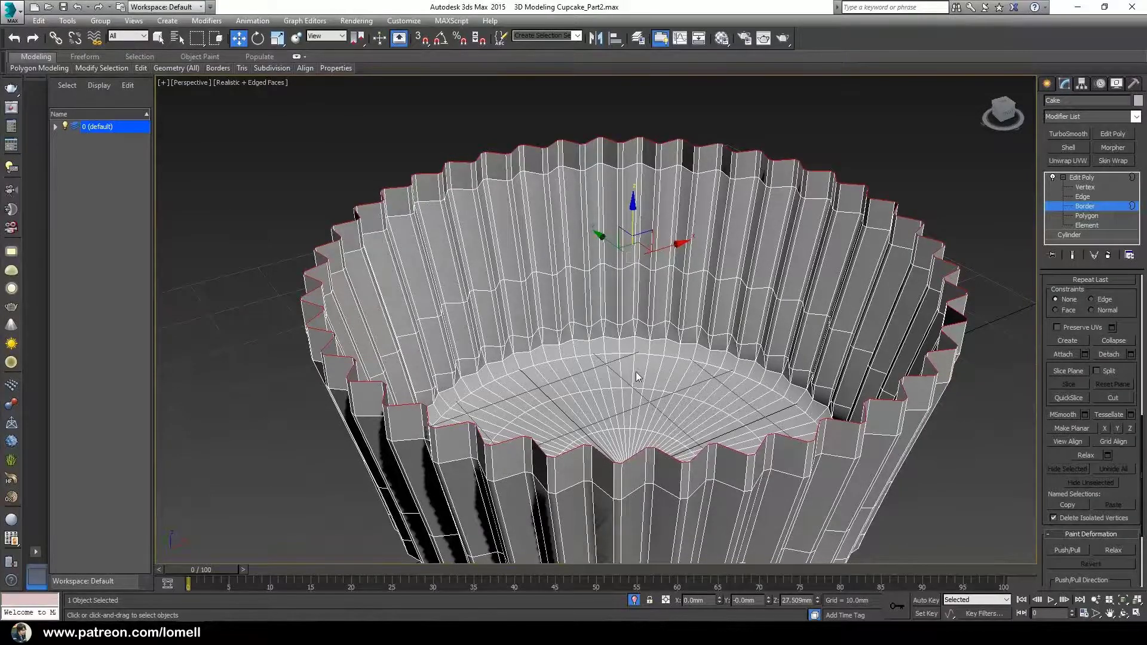
# - Extrude the border again as a slightly narrower ring and raise it to a height of about 31.9 mm
pyautogui.press('r')
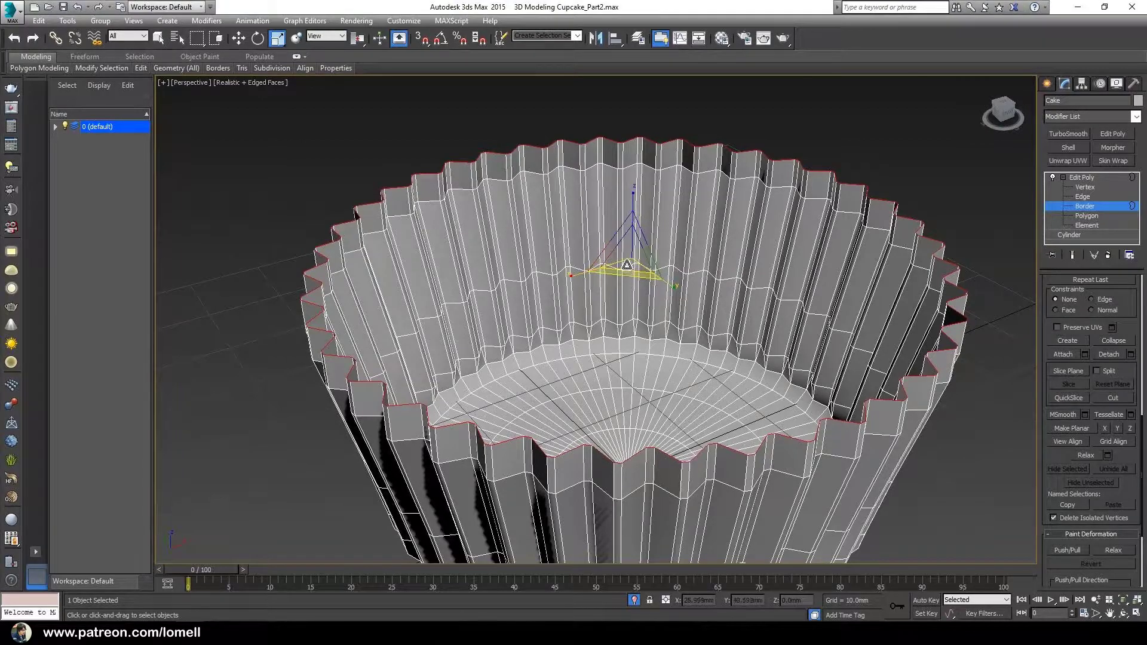
pyautogui.keyDown('shift'); pyautogui.moveTo(629, 259); pyautogui.dragTo(626, 267); pyautogui.keyUp('shift')
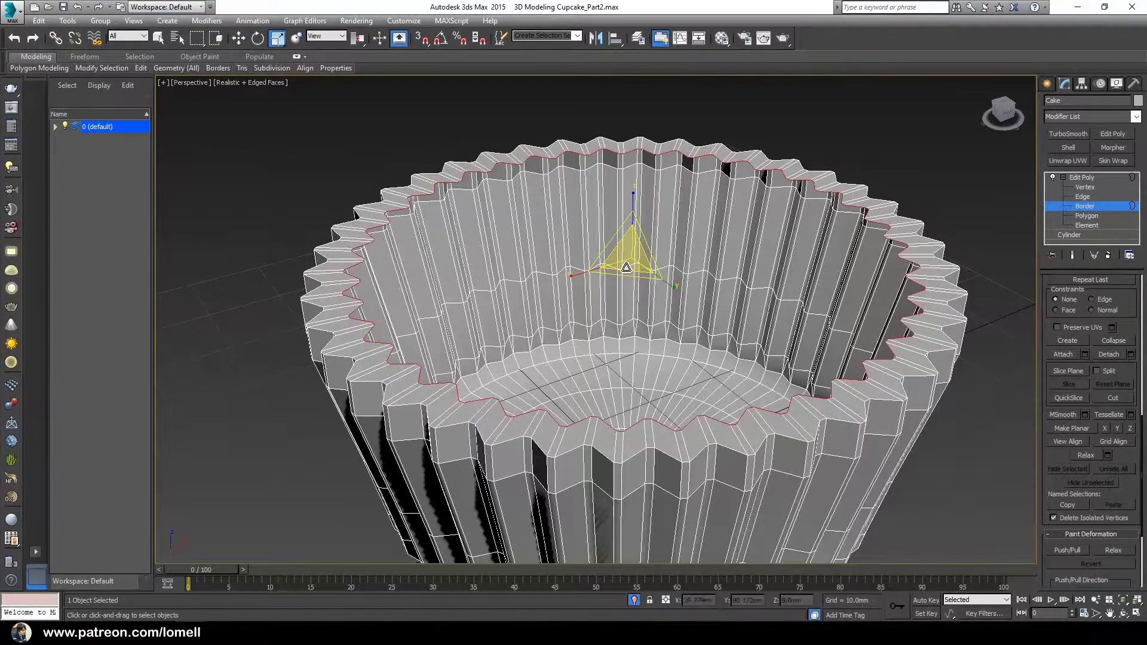
pyautogui.press('w')
pyautogui.keyDown('alt'); pyautogui.moveTo(649, 299); pyautogui.dragTo(629, 227, button='middle'); pyautogui.keyUp('alt')
pyautogui.moveTo(628, 227); pyautogui.dragTo(624, 187)
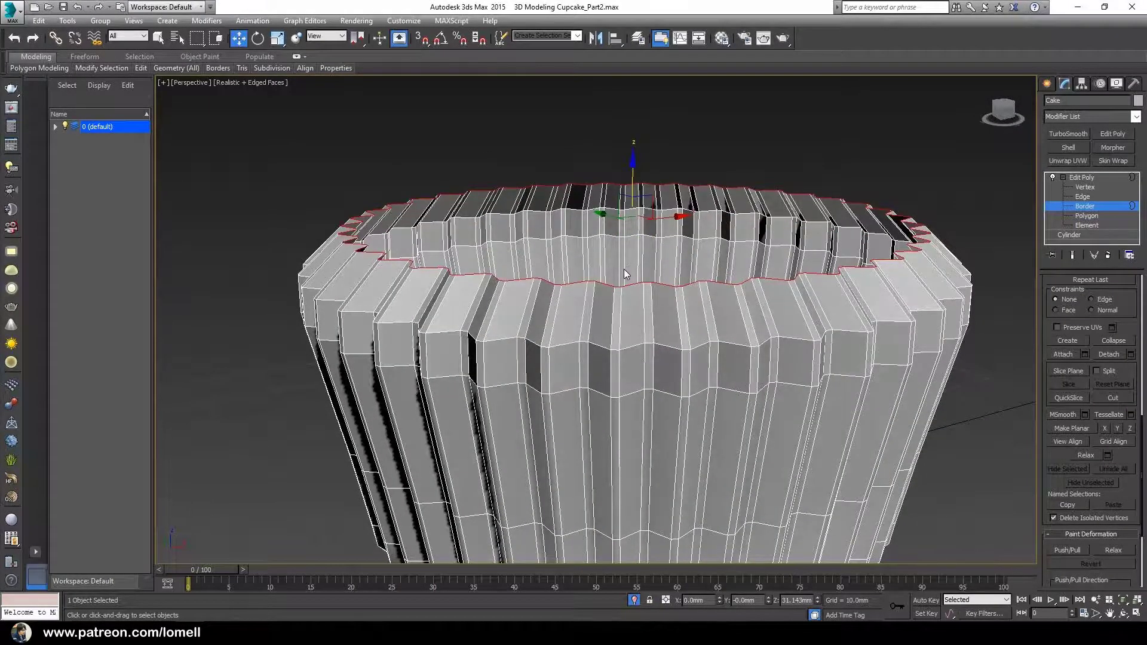
pyautogui.press('e')
pyautogui.press('r')
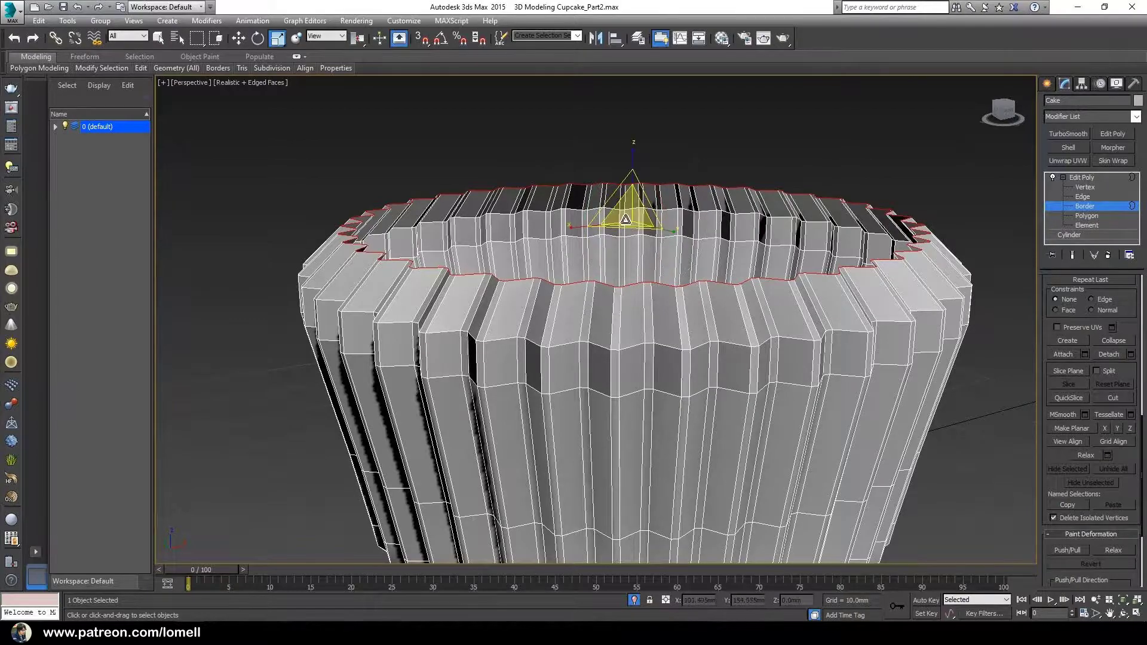
pyautogui.moveTo(626, 221); pyautogui.dragTo(627, 213)
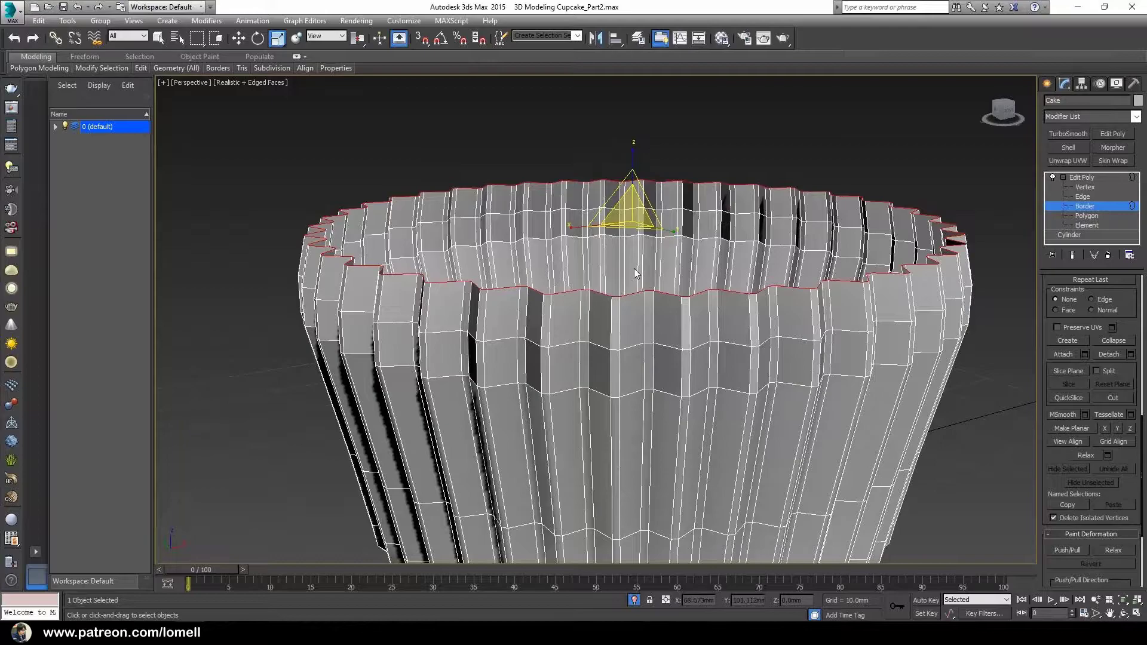
pyautogui.keyDown('alt'); pyautogui.moveTo(634, 272); pyautogui.dragTo(623, 317, button='middle'); pyautogui.keyUp('alt')
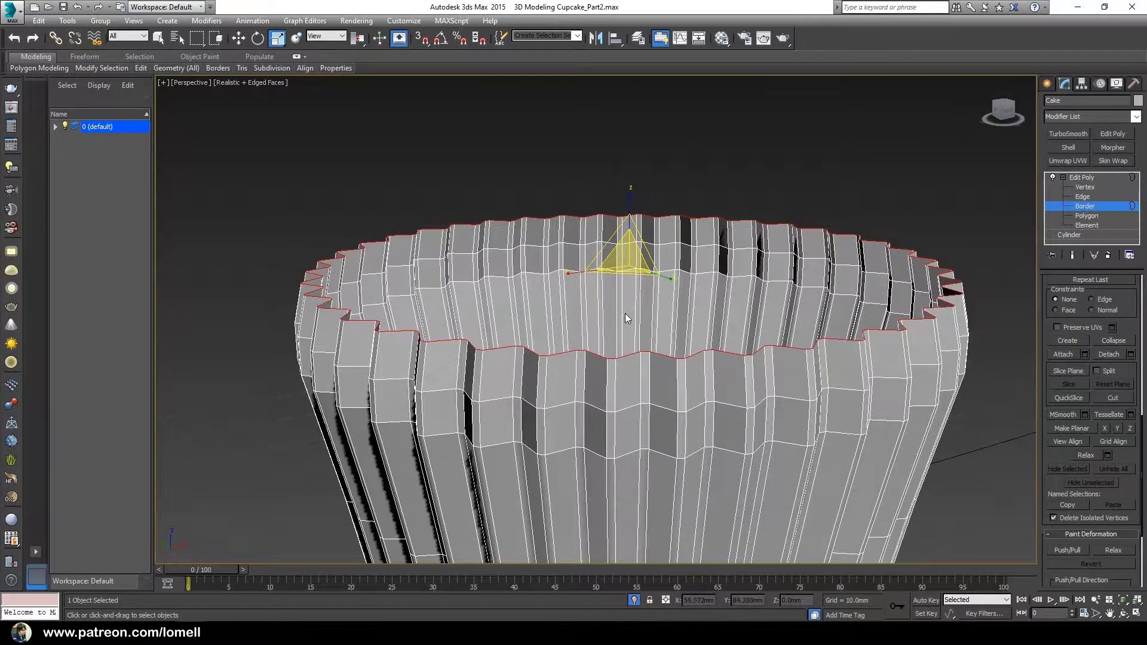
pyautogui.press('w')
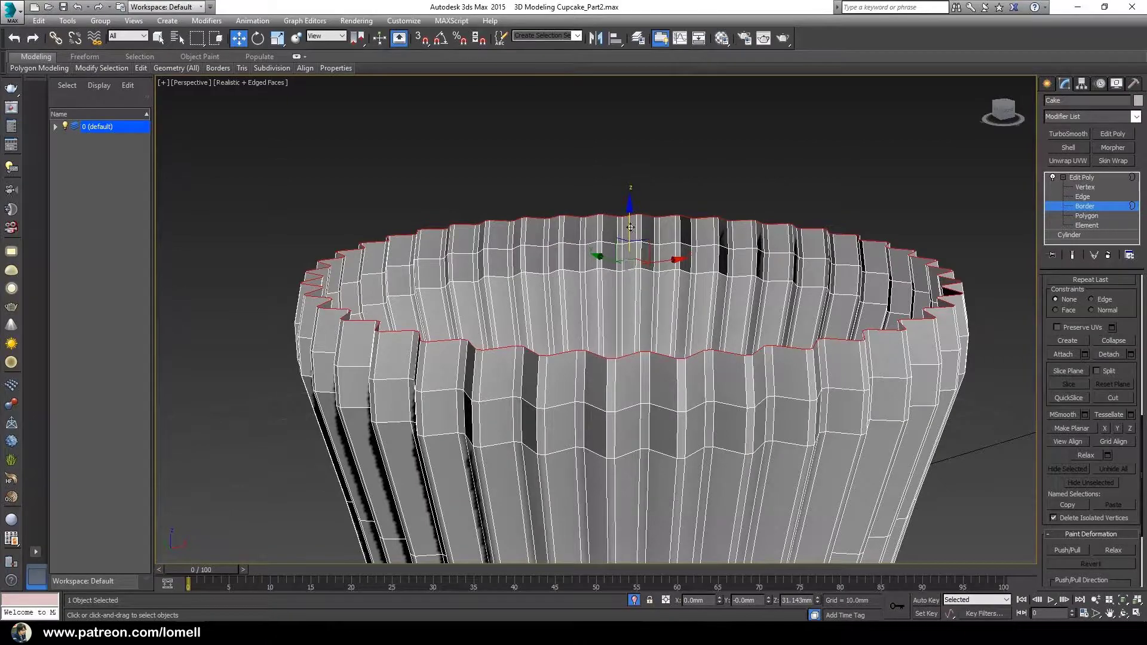
pyautogui.moveTo(630, 228); pyautogui.dragTo(630, 220)
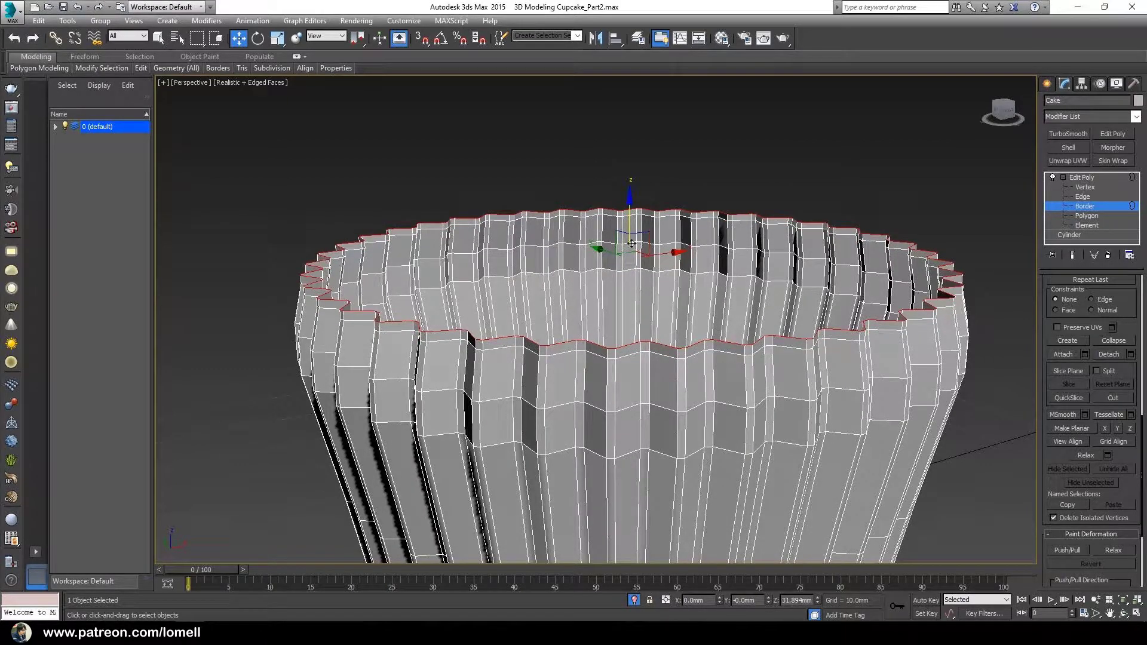
# - Extrude the border inward to begin the rounded top and raise it to a height of about 32.7 mm
pyautogui.press('r')
pyautogui.moveTo(628, 254); pyautogui.dragTo(629, 271)
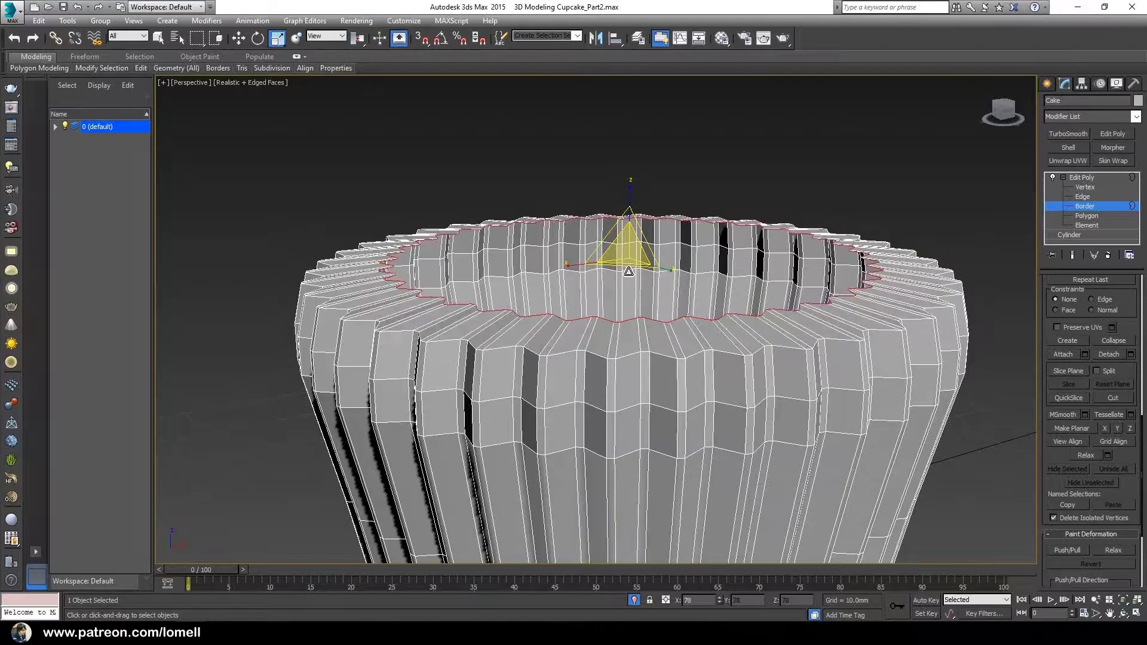
pyautogui.moveTo(628, 272)
pyautogui.keyDown('alt'); pyautogui.mouseDown(button='middle')
pyautogui.moveTo(581, 307)
pyautogui.moveTo(621, 281)
pyautogui.moveTo(610, 311)
pyautogui.moveTo(615, 275)
pyautogui.mouseUp(button='middle'); pyautogui.keyUp('alt')
pyautogui.press('w')
pyautogui.moveTo(627, 220); pyautogui.dragTo(625, 214)
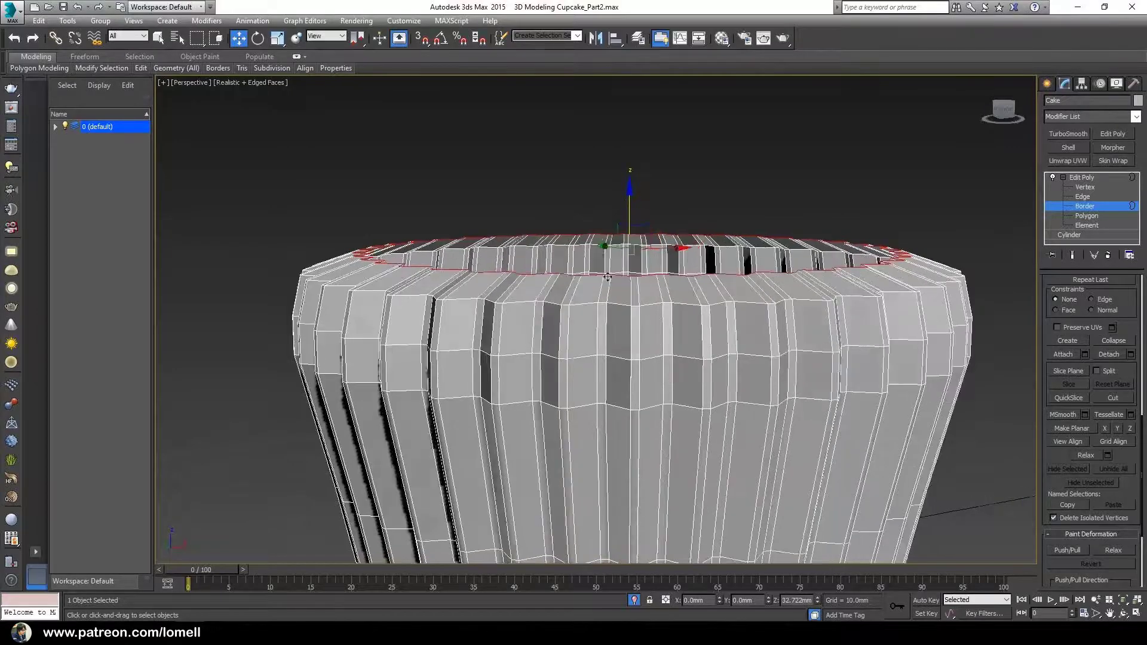
pyautogui.keyDown('alt'); pyautogui.moveTo(607, 276); pyautogui.dragTo(349, 262, button='middle'); pyautogui.keyUp('alt')
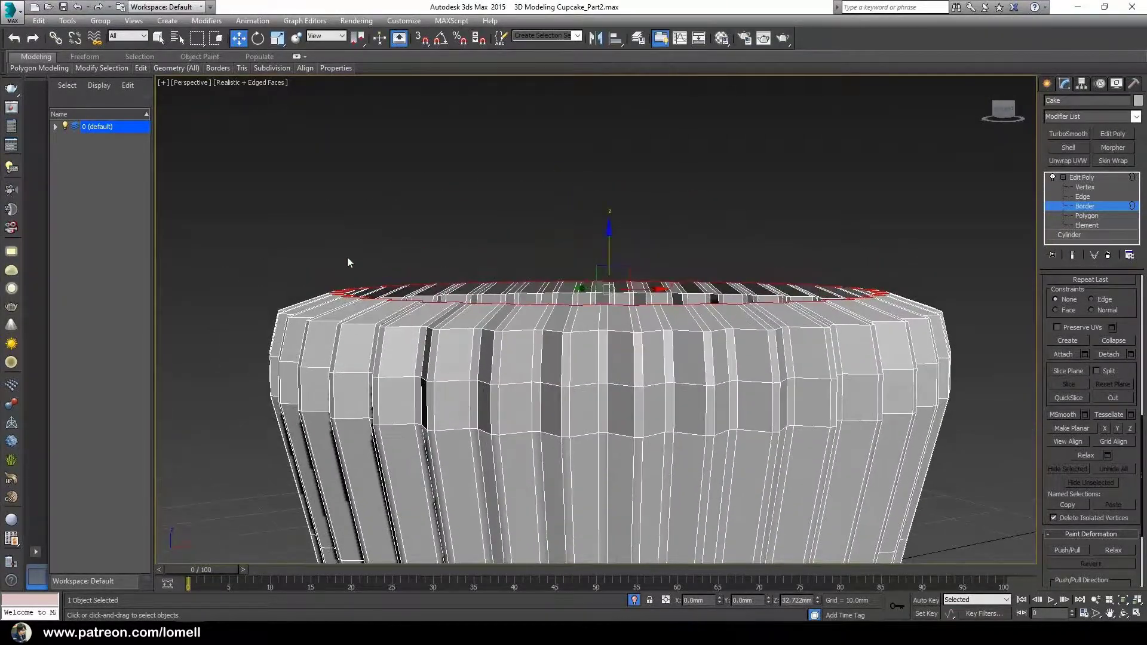
# - Extrude another ring inward from the open border and raise it to a height of about 33.9 mm
pyautogui.keyDown('alt'); pyautogui.moveTo(518, 312); pyautogui.dragTo(547, 400, button='middle'); pyautogui.keyUp('alt')
pyautogui.press('r')
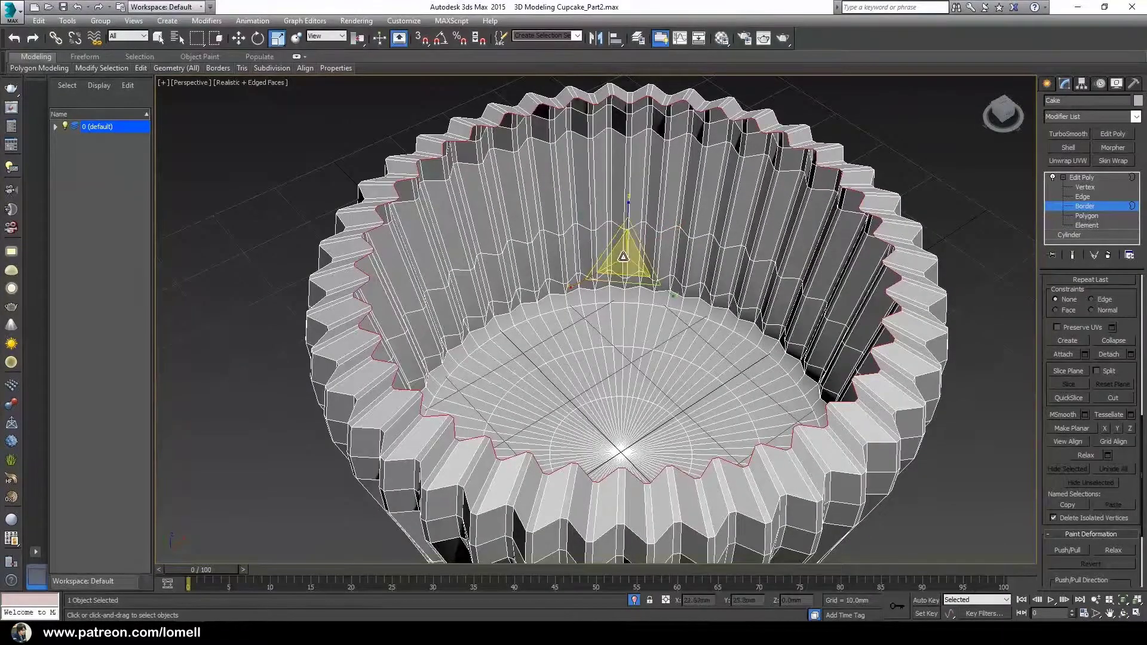
pyautogui.keyDown('shift'); pyautogui.moveTo(619, 248); pyautogui.dragTo(618, 348); pyautogui.keyUp('shift')
pyautogui.keyDown('alt'); pyautogui.moveTo(617, 347); pyautogui.dragTo(627, 239, button='middle'); pyautogui.keyUp('alt')
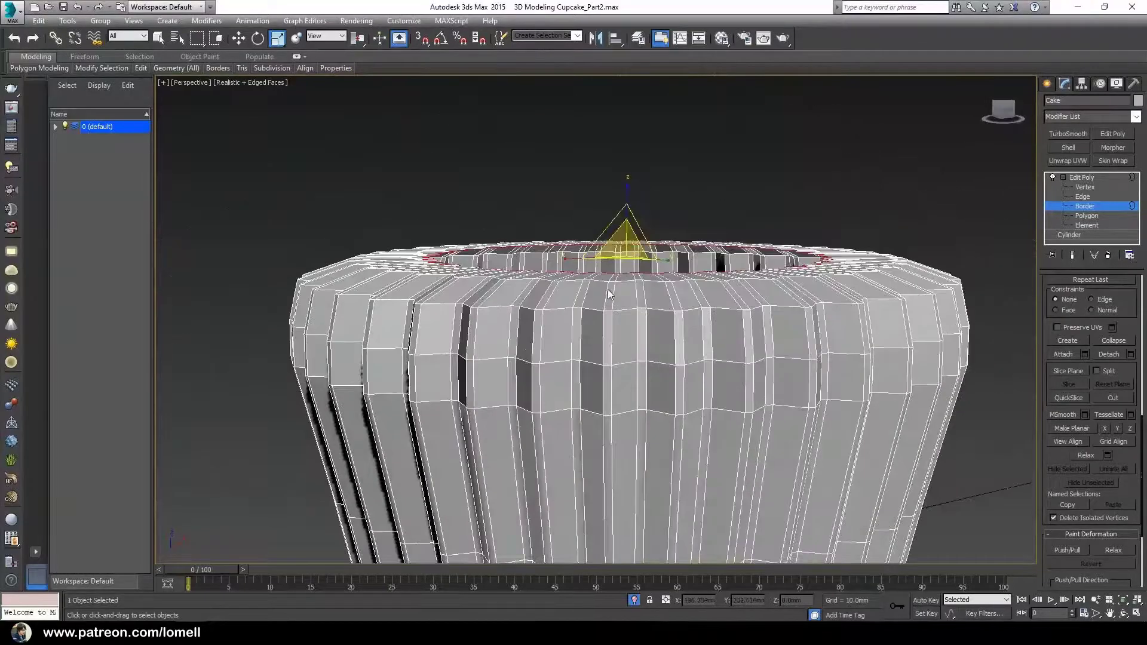
pyautogui.press('w')
pyautogui.moveTo(627, 227); pyautogui.dragTo(628, 216)
# - Extrude the border inward to about a third of the cake's width and raise it to about 34.8 mm
pyautogui.keyDown('alt'); pyautogui.moveTo(631, 239); pyautogui.dragTo(639, 346, button='middle'); pyautogui.keyUp('alt')
pyautogui.press('r')
pyautogui.moveTo(621, 254); pyautogui.dragTo(634, 306)
pyautogui.keyDown('alt'); pyautogui.moveTo(634, 305); pyautogui.dragTo(627, 227, button='middle'); pyautogui.keyUp('alt')
pyautogui.press('w')
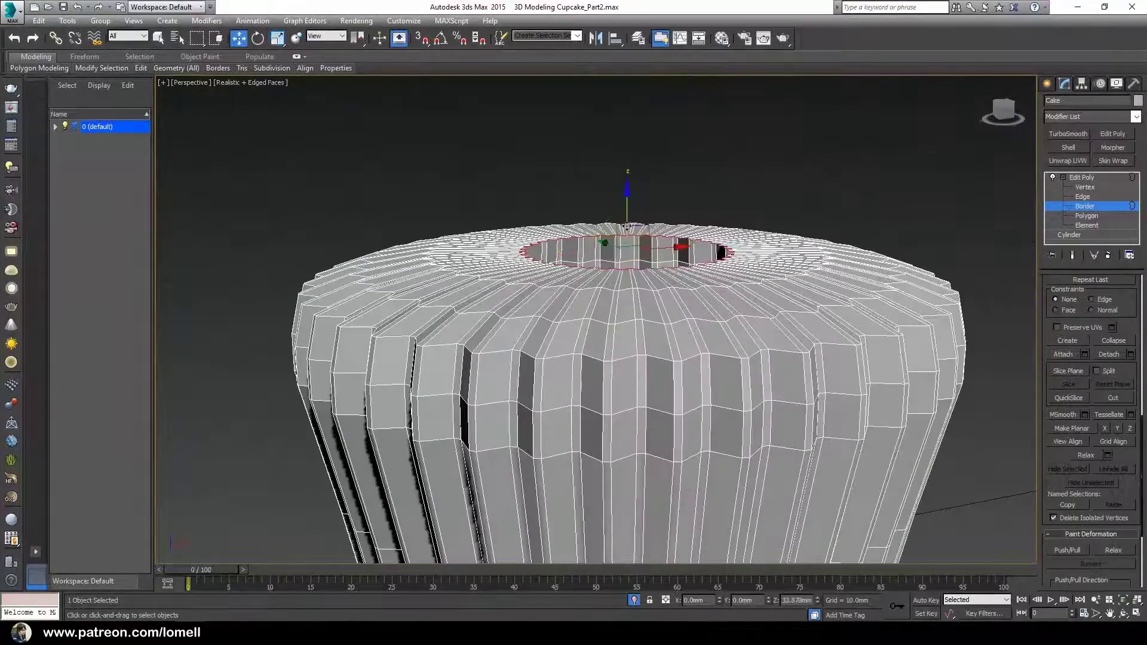
pyautogui.moveTo(627, 219); pyautogui.dragTo(628, 208)
# - Extrude the border inward once more, leaving only a small round opening at the centre of the top
pyautogui.keyDown('alt'); pyautogui.moveTo(627, 208); pyautogui.dragTo(629, 248, button='middle'); pyautogui.keyUp('alt')
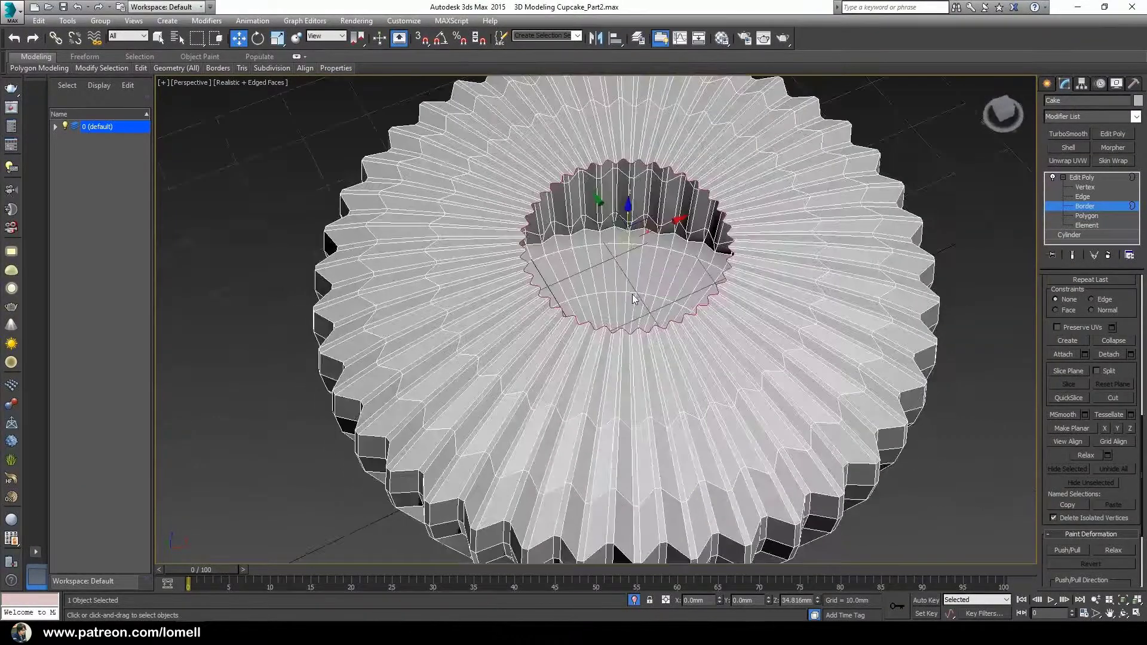
pyautogui.press('r')
pyautogui.moveTo(629, 248); pyautogui.dragTo(629, 272)
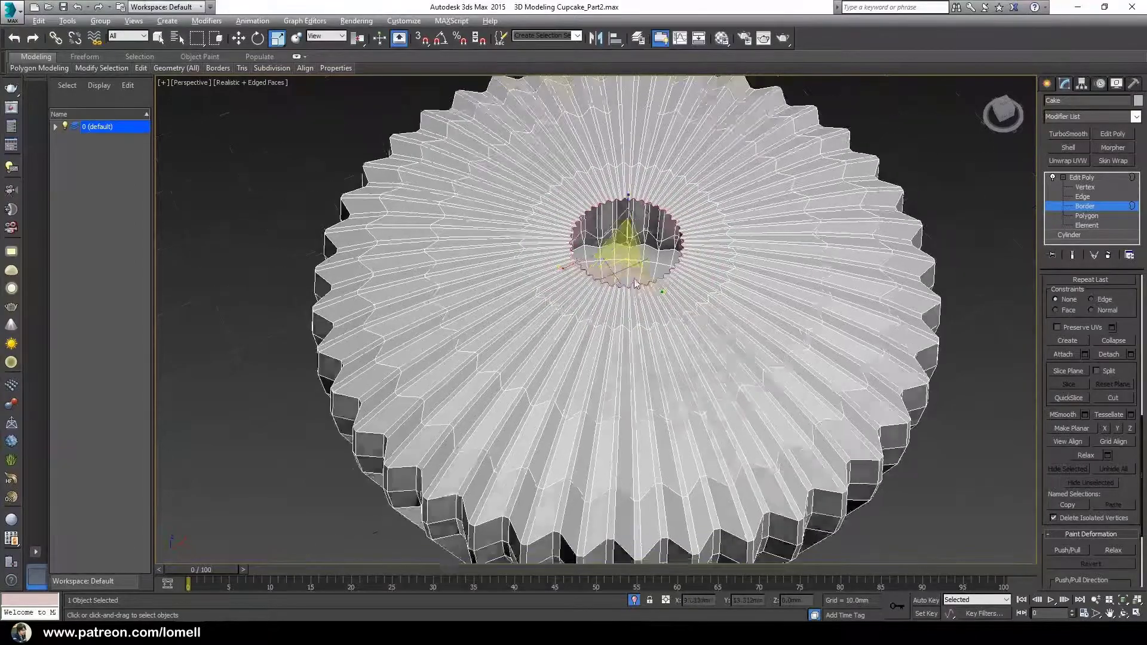
pyautogui.keyDown('alt'); pyautogui.moveTo(628, 272); pyautogui.dragTo(586, 427, button='middle'); pyautogui.keyUp('alt')
pyautogui.press('w')
# - Cap the remaining round opening at the centre of the Cake's top
pyautogui.scroll(5, 635, 348)
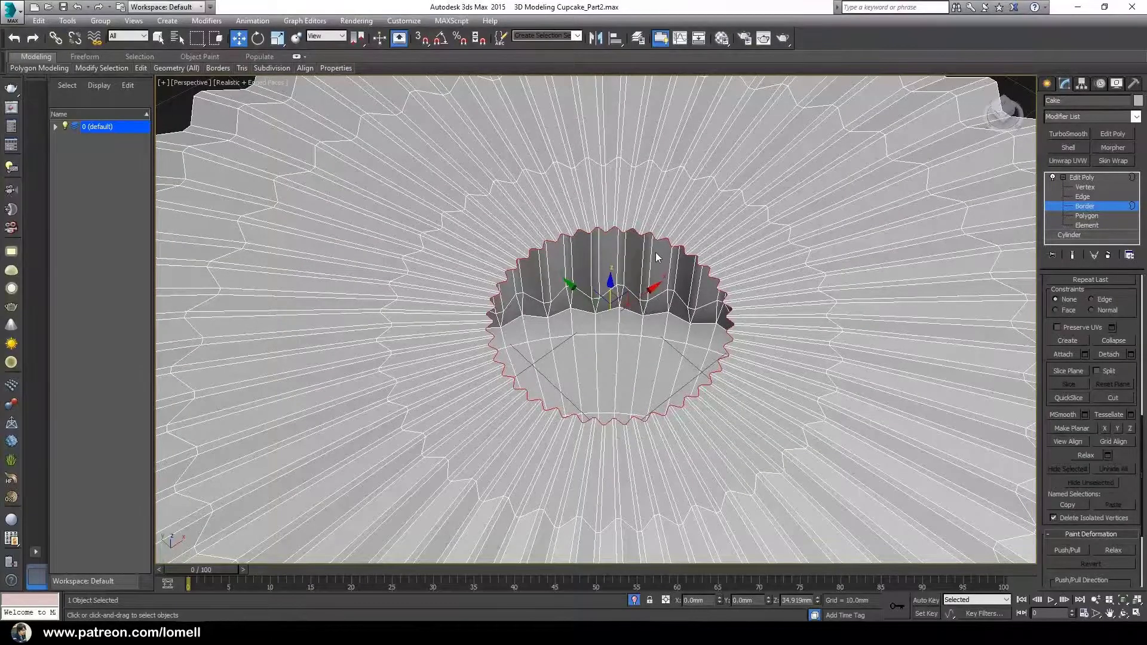
pyautogui.scroll(6, 1135, 315)
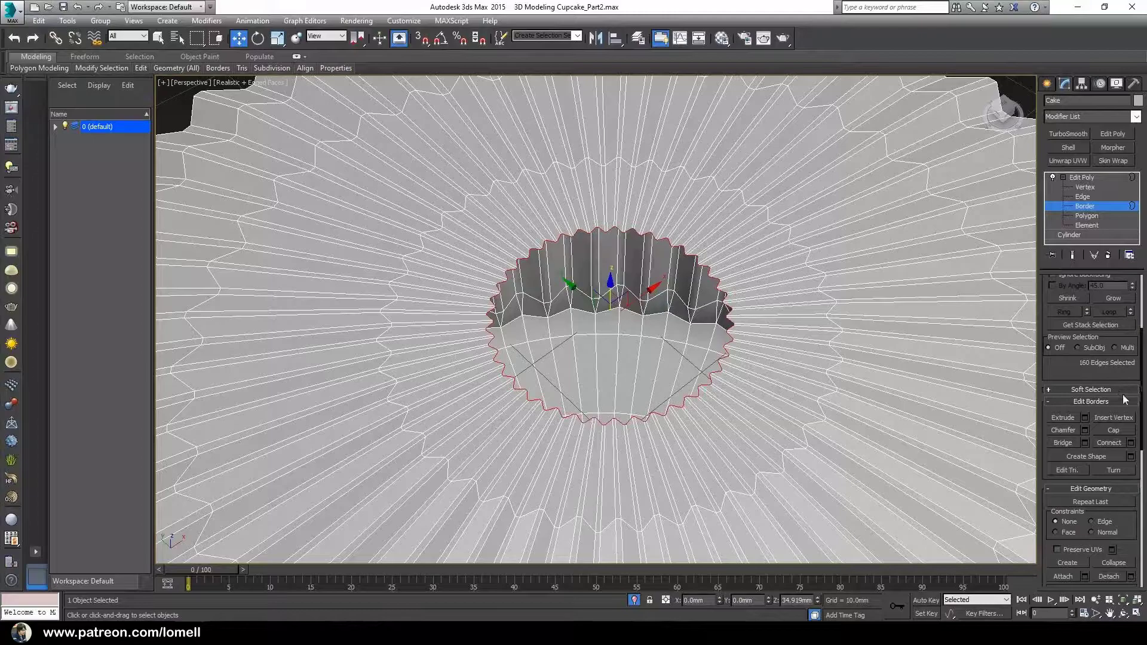
pyautogui.click(1112, 430)
pyautogui.moveTo(700, 327); pyautogui.dragTo(686, 349, button='middle')
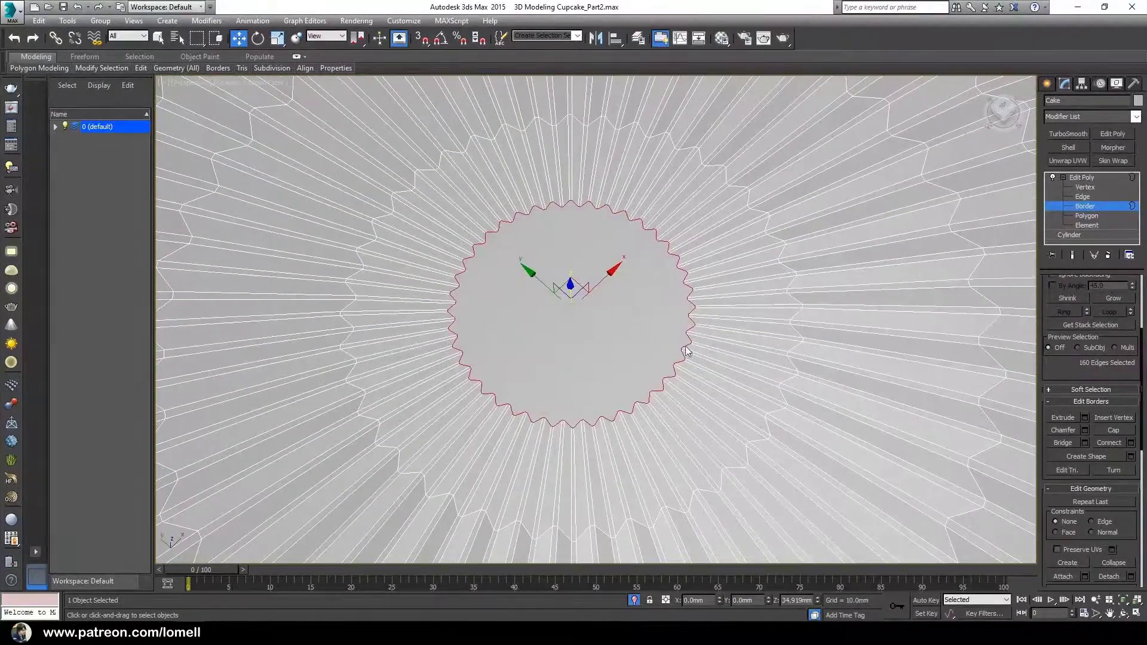
# - Select the cap polygon and tessellate it into triangles running from its centre to every vertex of its outline
pyautogui.click(1086, 216)
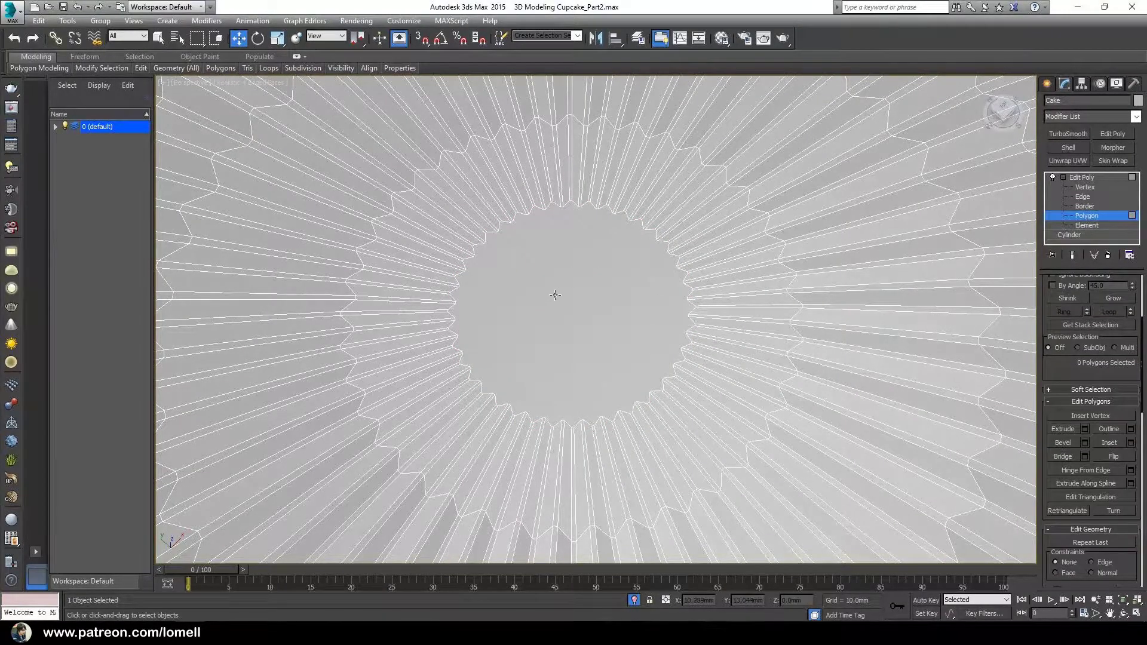
pyautogui.click(555, 295)
pyautogui.scroll(-10, 1068, 376)
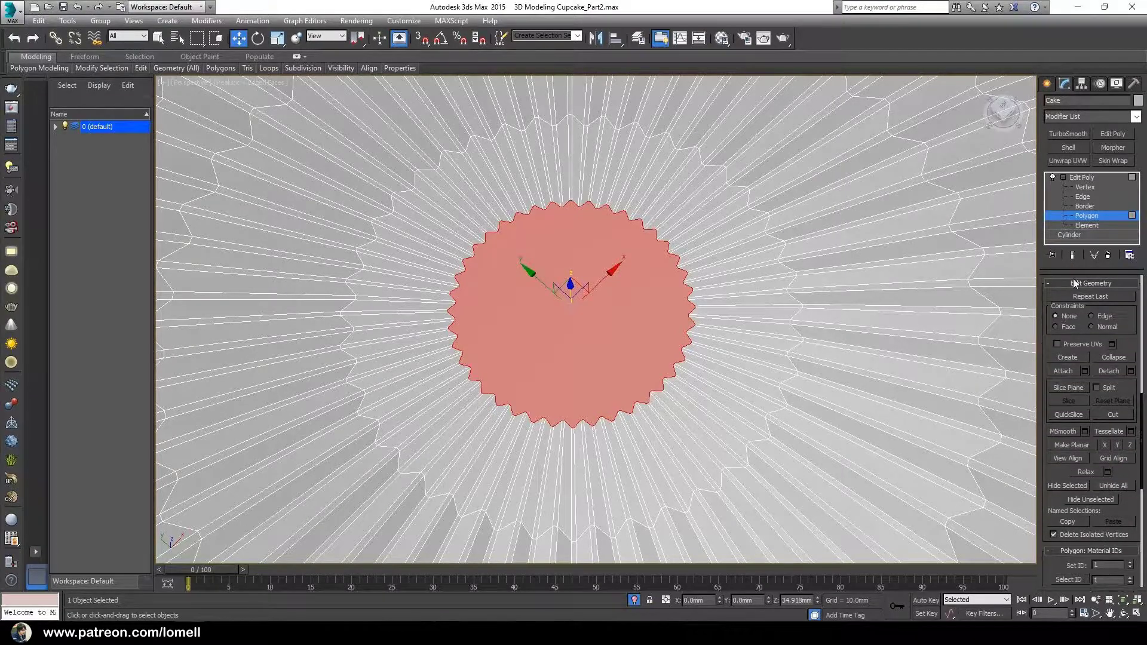
pyautogui.click(1130, 431)
pyautogui.moveTo(651, 287)
pyautogui.mouseDown(button='middle')
pyautogui.moveTo(631, 331)
pyautogui.moveTo(632, 289)
pyautogui.mouseUp(button='middle')
pyautogui.scroll(8, 552, 291)
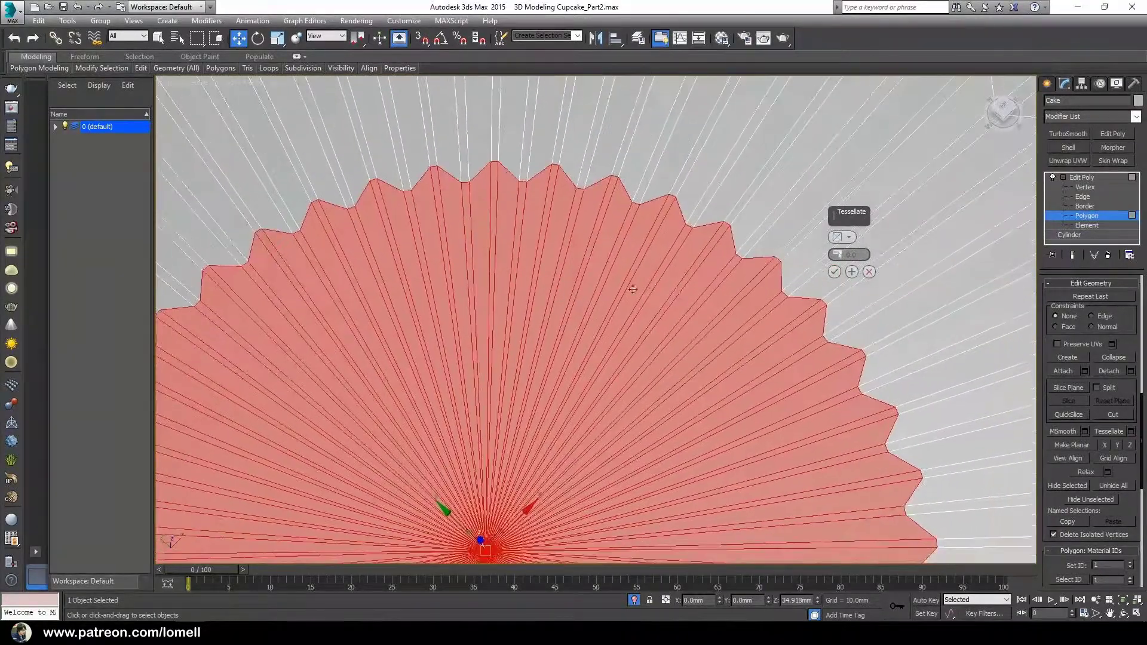
pyautogui.click(851, 237)
pyautogui.click(864, 254)
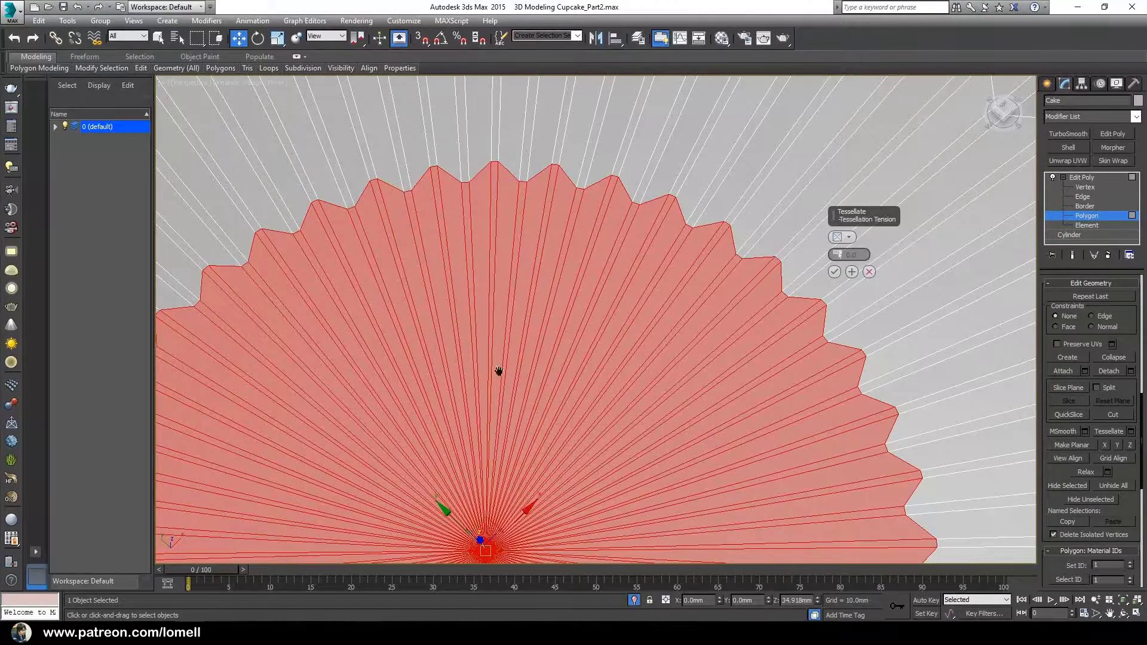
pyautogui.moveTo(498, 371); pyautogui.dragTo(546, 321, button='middle')
pyautogui.scroll(8, 496, 190)
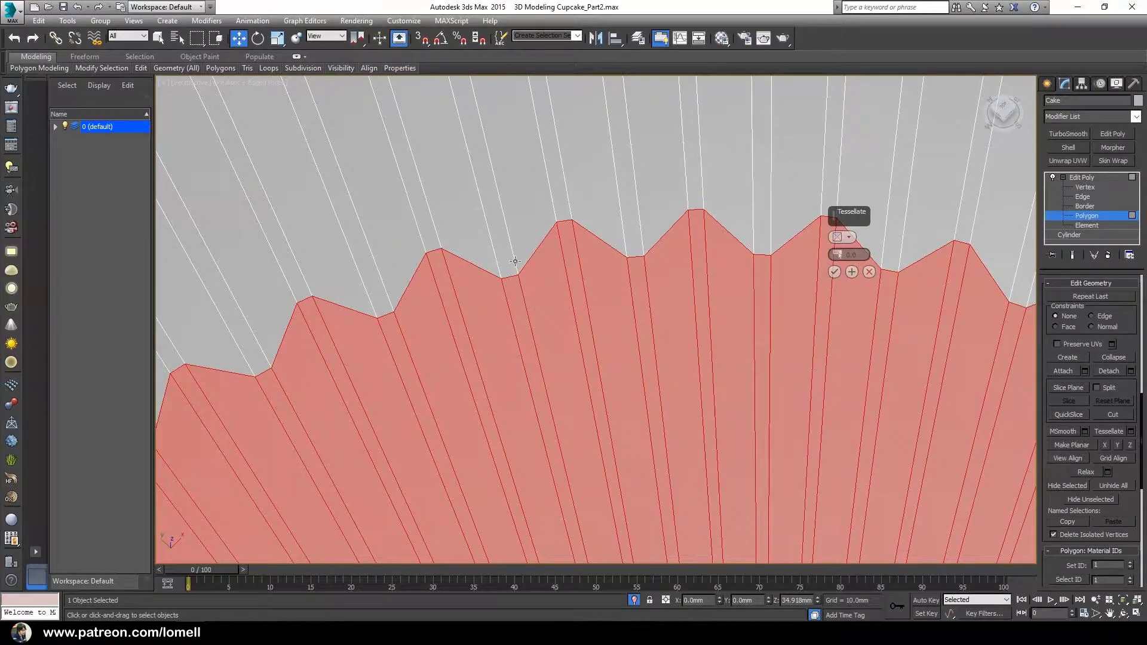
pyautogui.scroll(3, 515, 261)
pyautogui.keyDown('alt'); pyautogui.moveTo(553, 348); pyautogui.dragTo(487, 114, button='middle'); pyautogui.keyUp('alt')
pyautogui.scroll(-6, 558, 423)
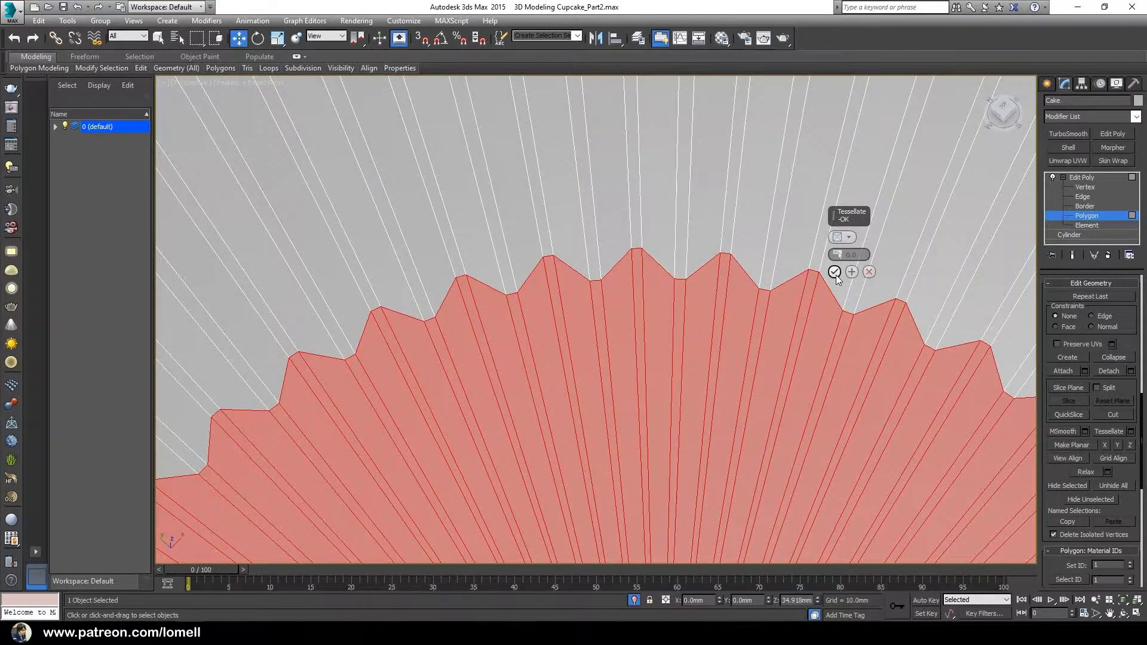
pyautogui.click(834, 272)
# - Examine the shape of the closed cake top from the side and from above
pyautogui.press('z')
pyautogui.keyDown('alt'); pyautogui.moveTo(599, 382); pyautogui.dragTo(588, 257, button='middle'); pyautogui.keyUp('alt')
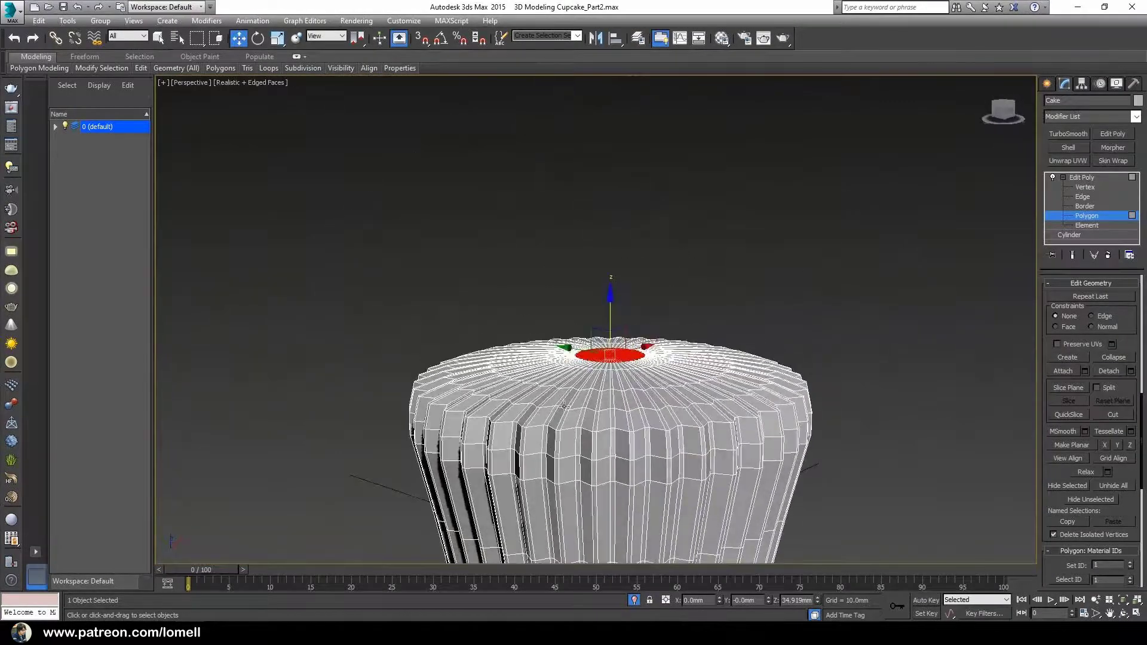
pyautogui.moveTo(562, 418); pyautogui.dragTo(580, 349, button='middle')
pyautogui.keyDown('alt'); pyautogui.moveTo(580, 350); pyautogui.dragTo(570, 376, button='middle'); pyautogui.keyUp('alt')
pyautogui.hotkey('alt', 'z')
pyautogui.moveTo(569, 382)
pyautogui.mouseDown()
pyautogui.moveTo(568, 343)
pyautogui.moveTo(561, 388)
pyautogui.mouseUp()
pyautogui.moveTo(561, 388); pyautogui.dragTo(571, 328, button='middle')
pyautogui.keyDown('alt'); pyautogui.moveTo(571, 328); pyautogui.dragTo(591, 340, button='middle'); pyautogui.keyUp('alt')
# - Switch the Cake's Edit Poly modifier to edge level and leave isolation mode to show the wrapper around it
pyautogui.click(1083, 197)
pyautogui.press('w')
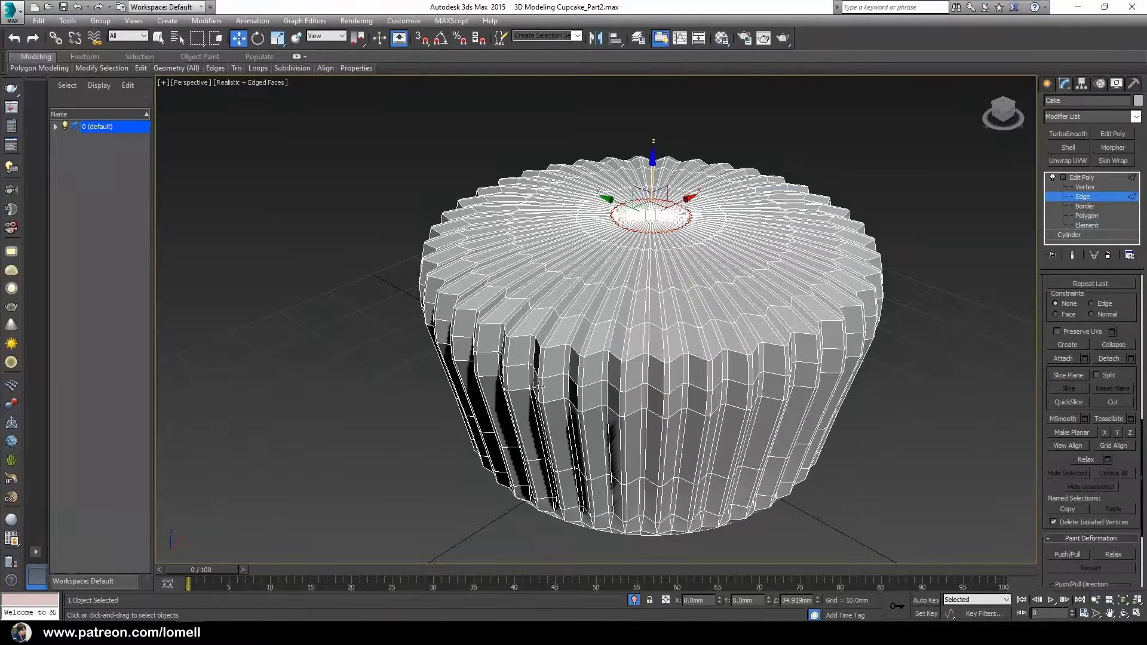
pyautogui.scroll(3, 578, 382)
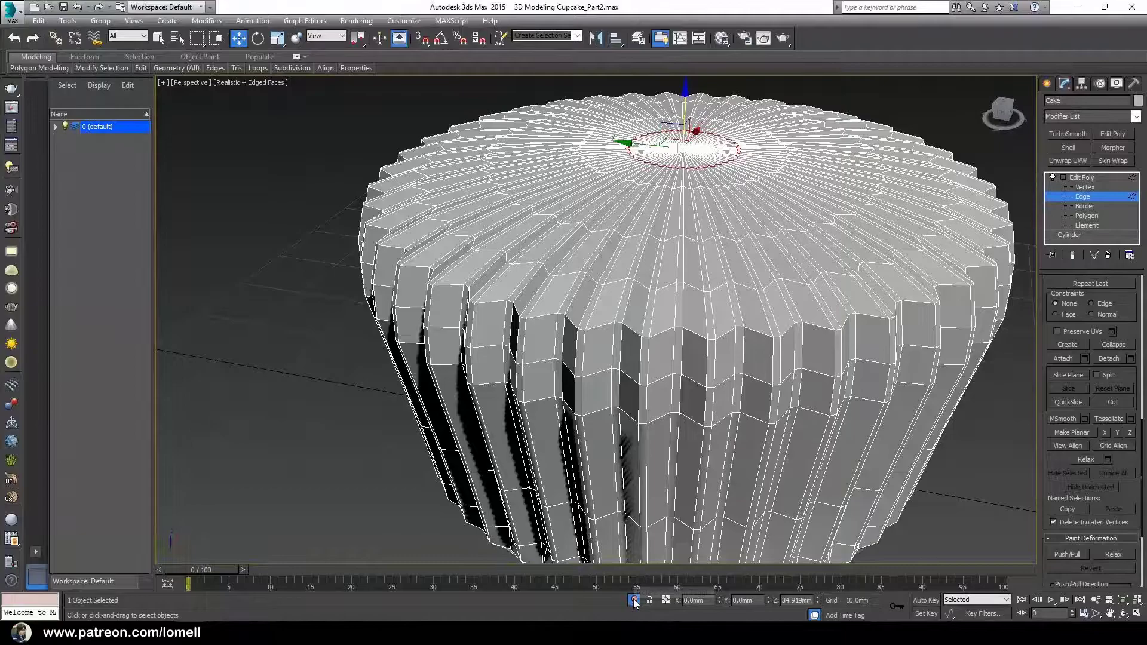
pyautogui.scroll(-3, 587, 391)
pyautogui.keyDown('alt'); pyautogui.moveTo(586, 392); pyautogui.dragTo(588, 359, button='middle'); pyautogui.keyUp('alt')
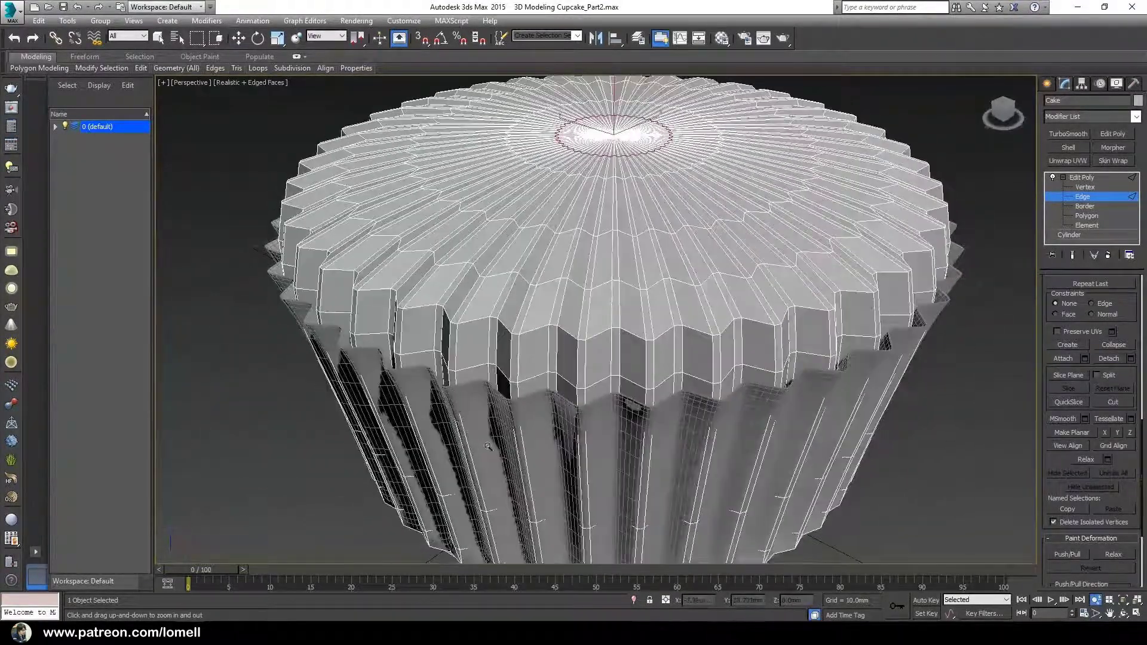
# - Scale the edge loop just above the wrapper's rim to about 102% and the loop at the top's outer rim to about 105%
pyautogui.moveTo(557, 391); pyautogui.dragTo(410, 365)
pyautogui.keyDown('alt'); pyautogui.moveTo(410, 364); pyautogui.dragTo(495, 390, button='middle'); pyautogui.keyUp('alt')
pyautogui.rightClick(495, 390)
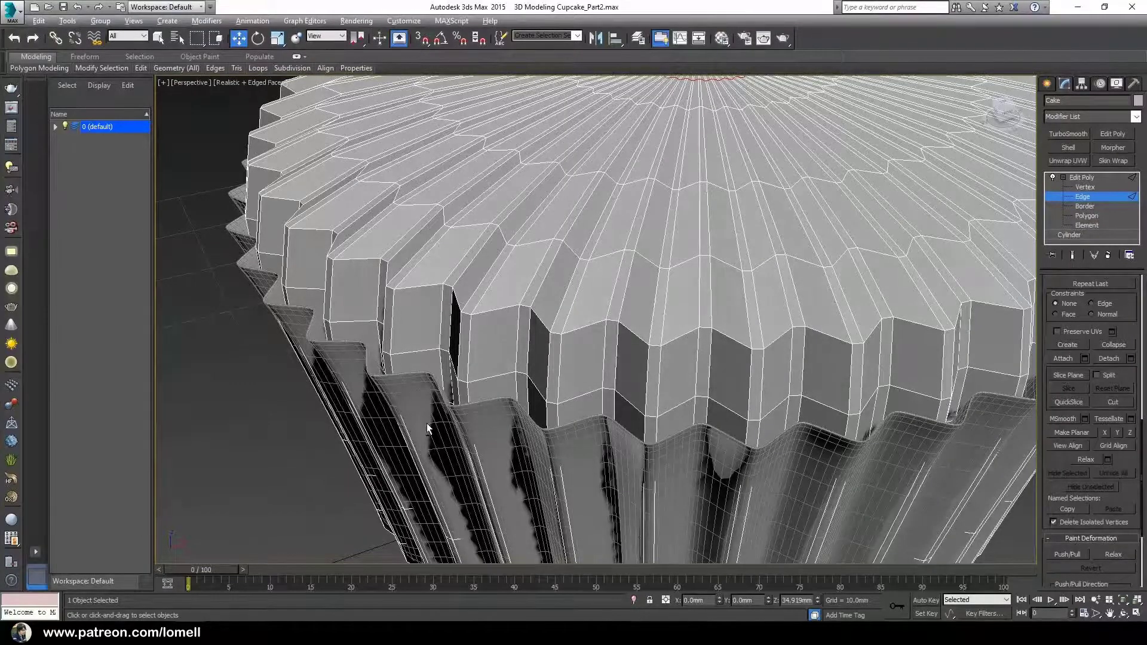
pyautogui.scroll(3, 426, 423)
pyautogui.doubleClick(577, 395)
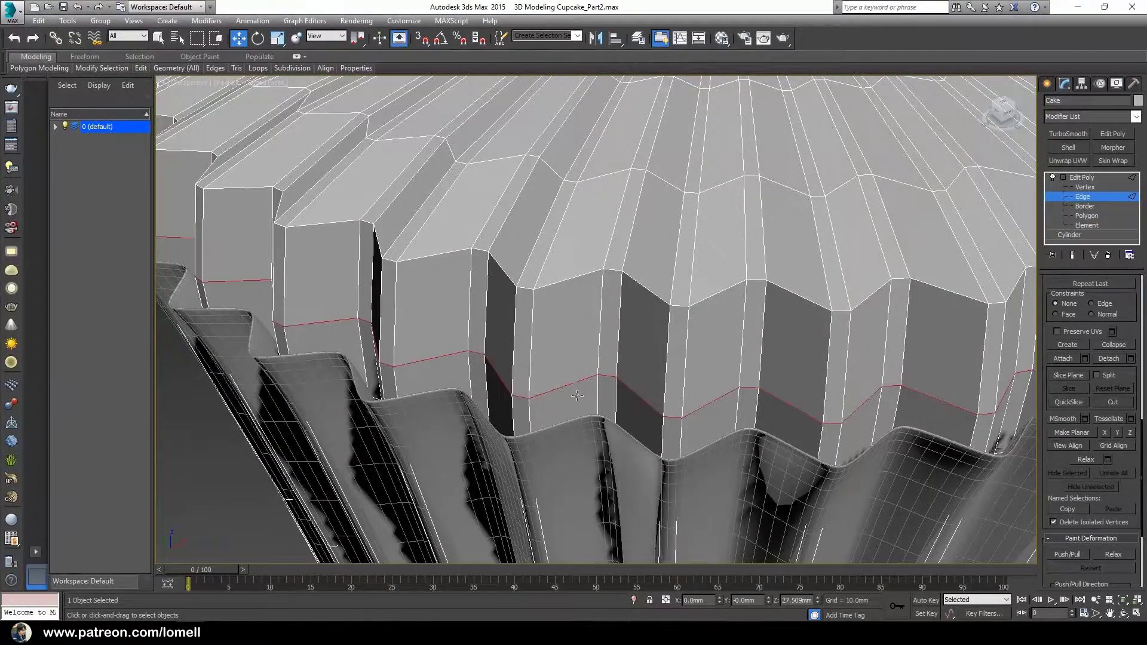
pyautogui.scroll(-3, 577, 396)
pyautogui.moveTo(717, 179); pyautogui.dragTo(676, 236, button='middle')
pyautogui.press('r')
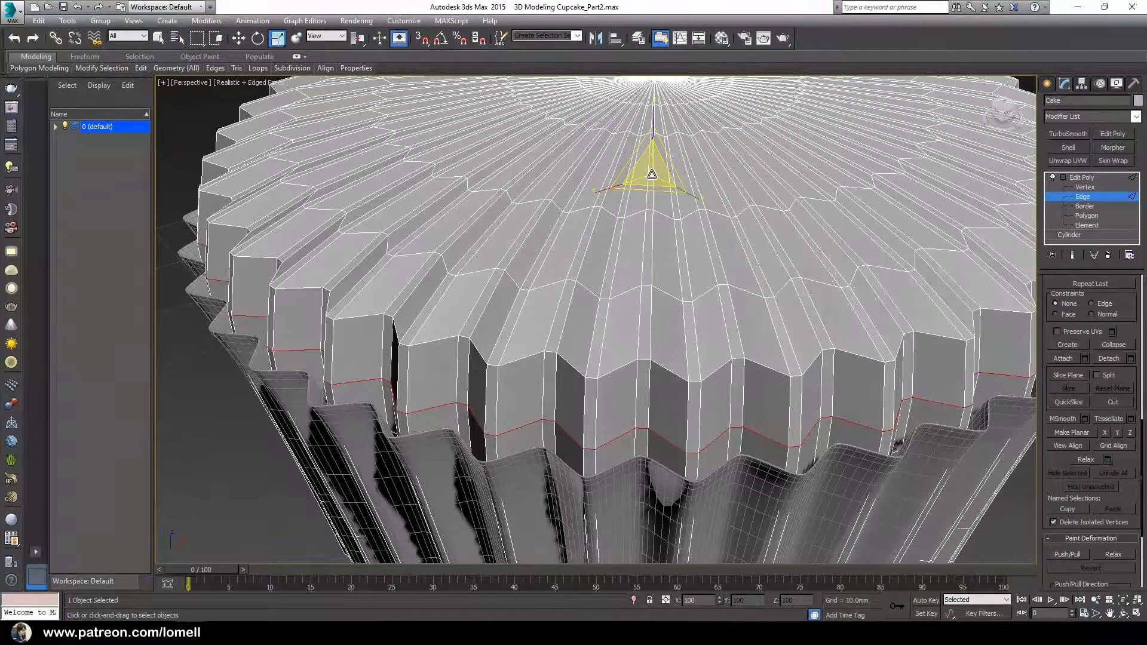
pyautogui.moveTo(652, 173); pyautogui.dragTo(650, 172)
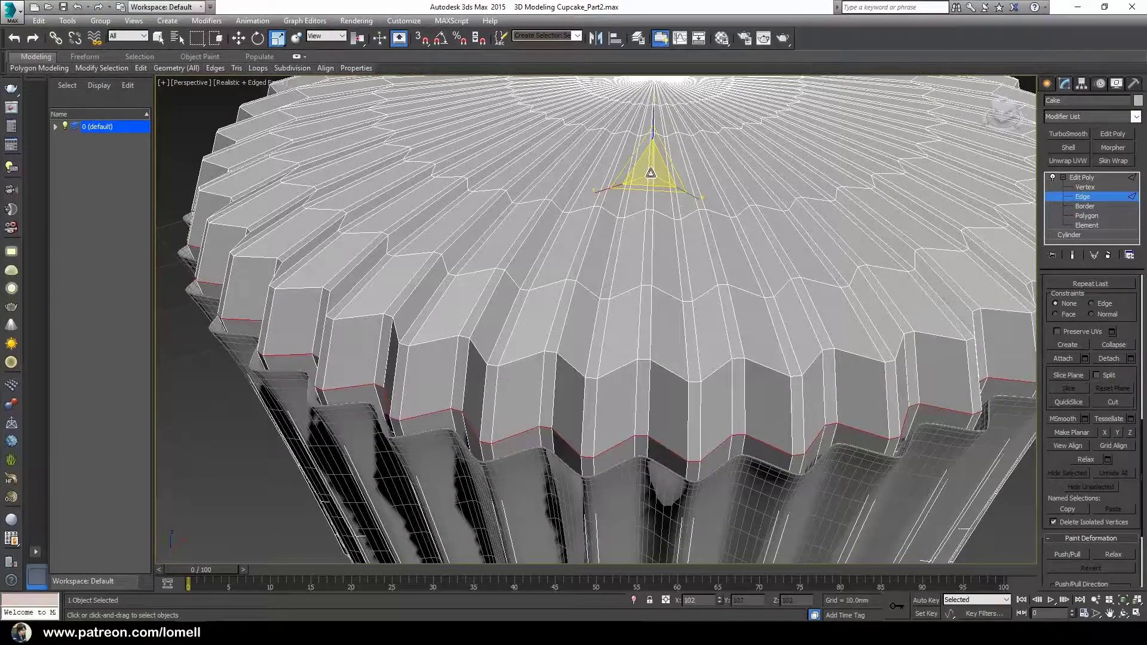
pyautogui.doubleClick(423, 345)
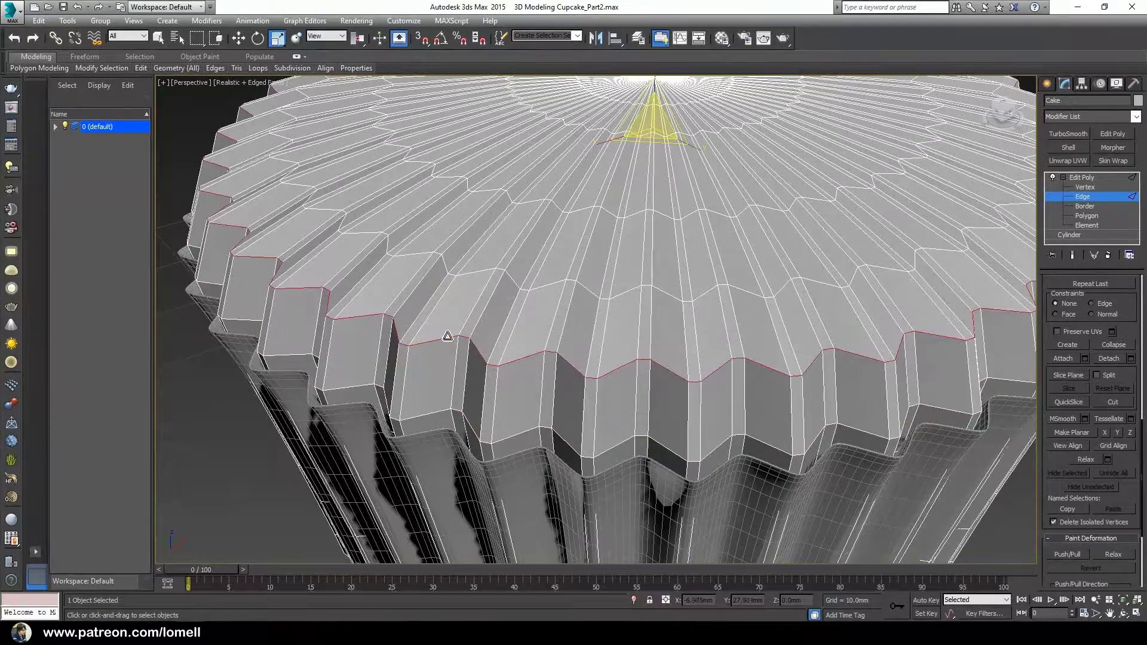
pyautogui.moveTo(650, 127); pyautogui.dragTo(646, 122)
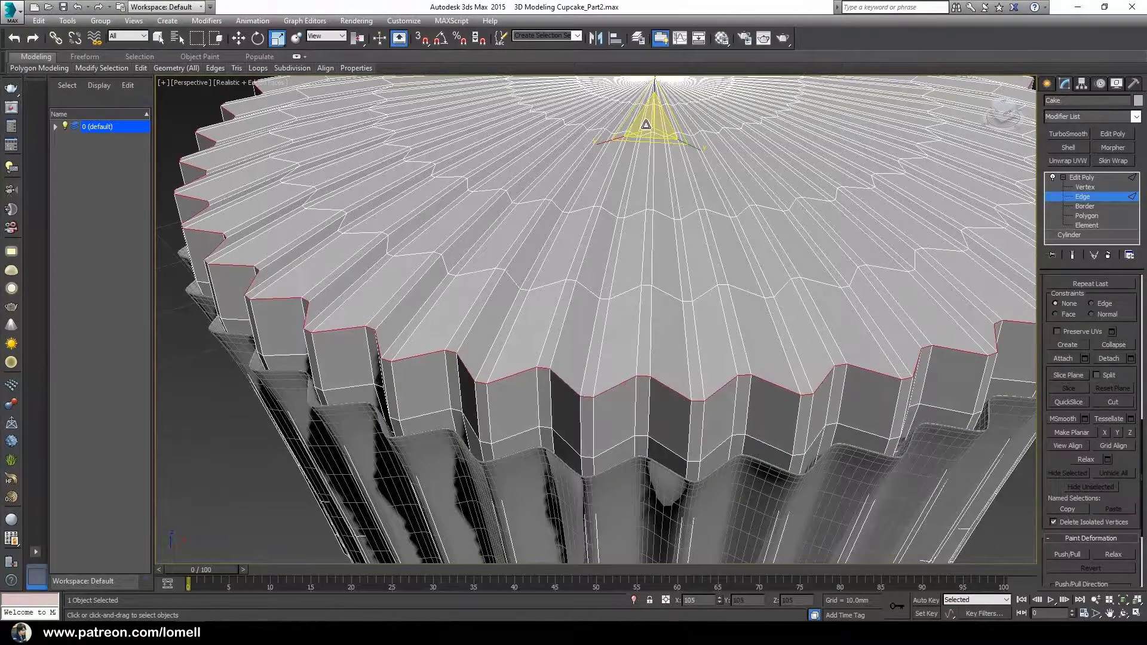
# - Enlarge the next edge loop inward on the cake's top and raise it to a height of about 35.3 mm
pyautogui.click(585, 288)
pyautogui.doubleClick(585, 288)
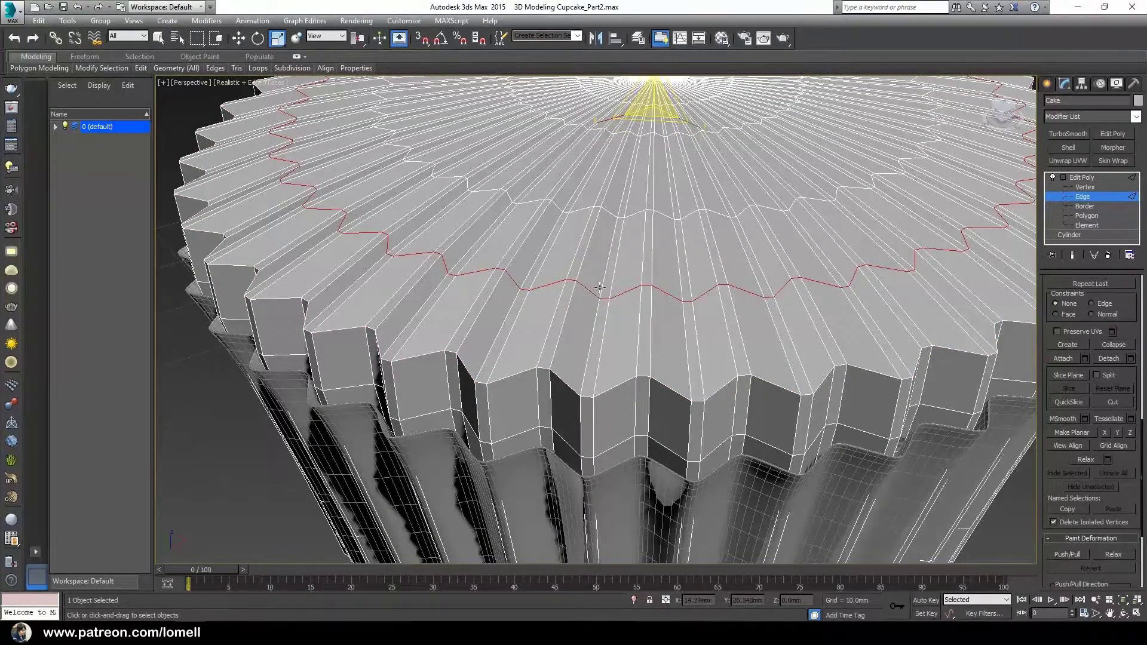
pyautogui.moveTo(673, 114); pyautogui.dragTo(679, 172, button='middle')
pyautogui.moveTo(655, 146); pyautogui.dragTo(652, 138)
pyautogui.scroll(-2, 609, 359)
pyautogui.keyDown('alt'); pyautogui.moveTo(615, 370); pyautogui.dragTo(597, 321, button='middle'); pyautogui.keyUp('alt')
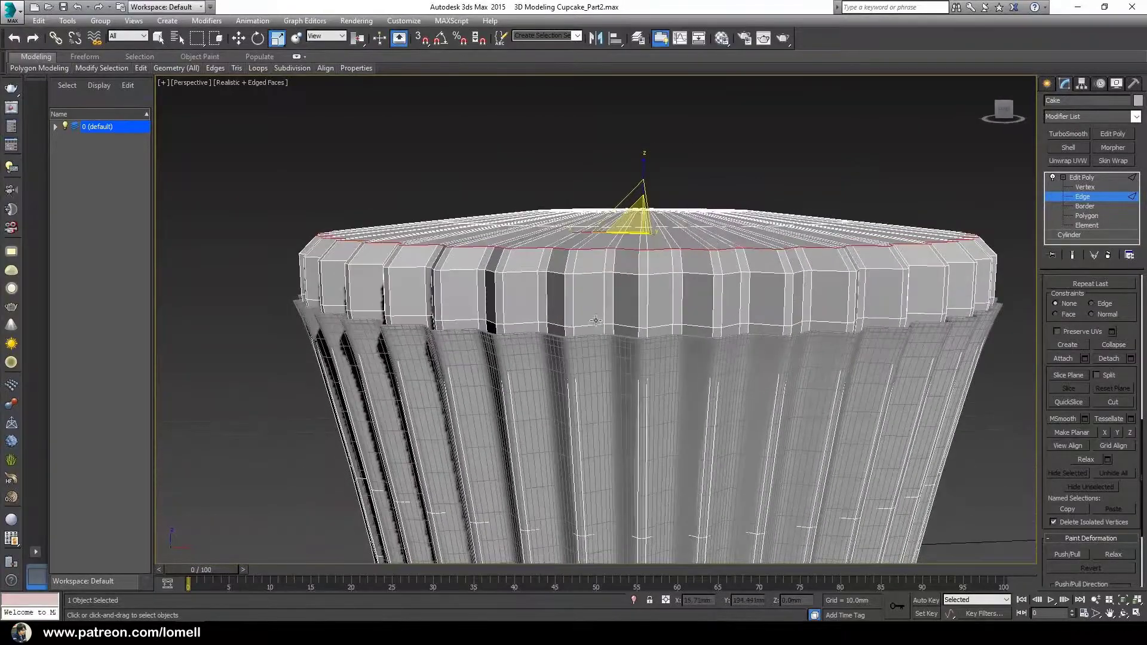
pyautogui.press('w')
pyautogui.moveTo(642, 195); pyautogui.dragTo(644, 177)
pyautogui.keyDown('alt'); pyautogui.moveTo(643, 176); pyautogui.dragTo(650, 330, button='middle'); pyautogui.keyUp('alt')
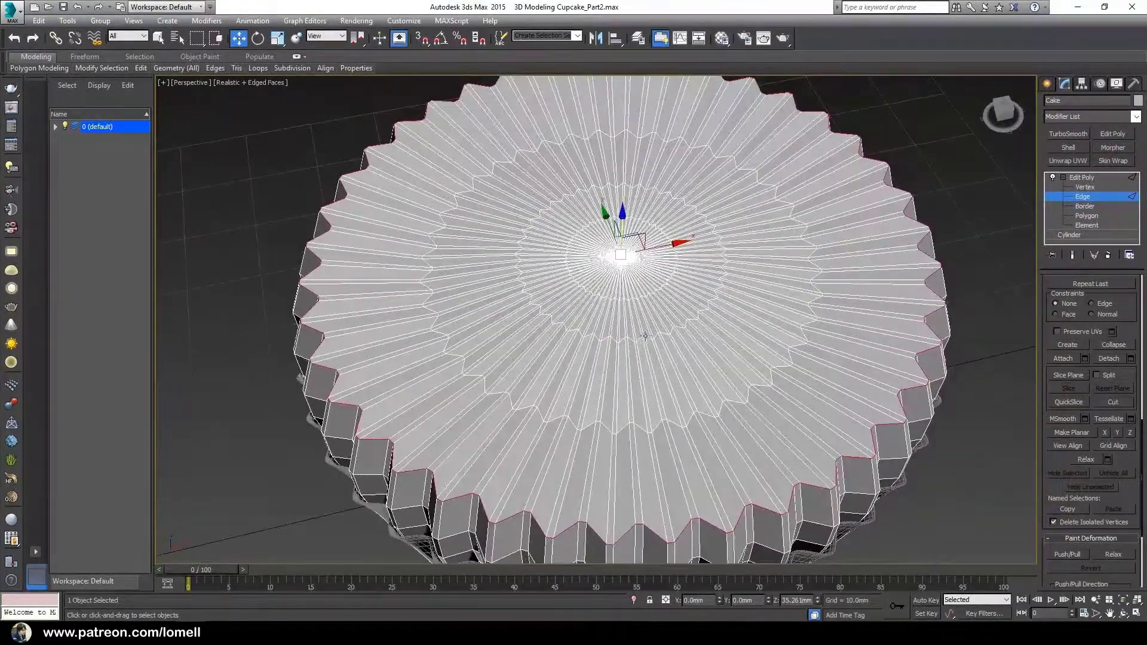
# - Select the triangles around the cake top's centre at polygon level and grow the selection outward by two rings
pyautogui.click(1083, 187)
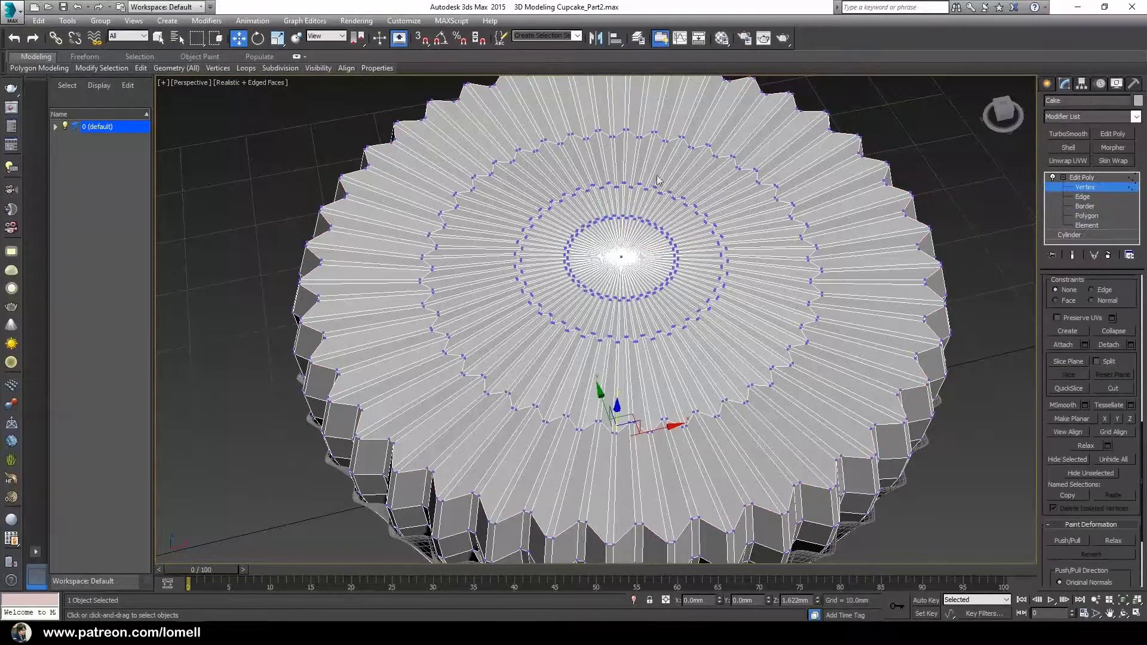
pyautogui.click(622, 256)
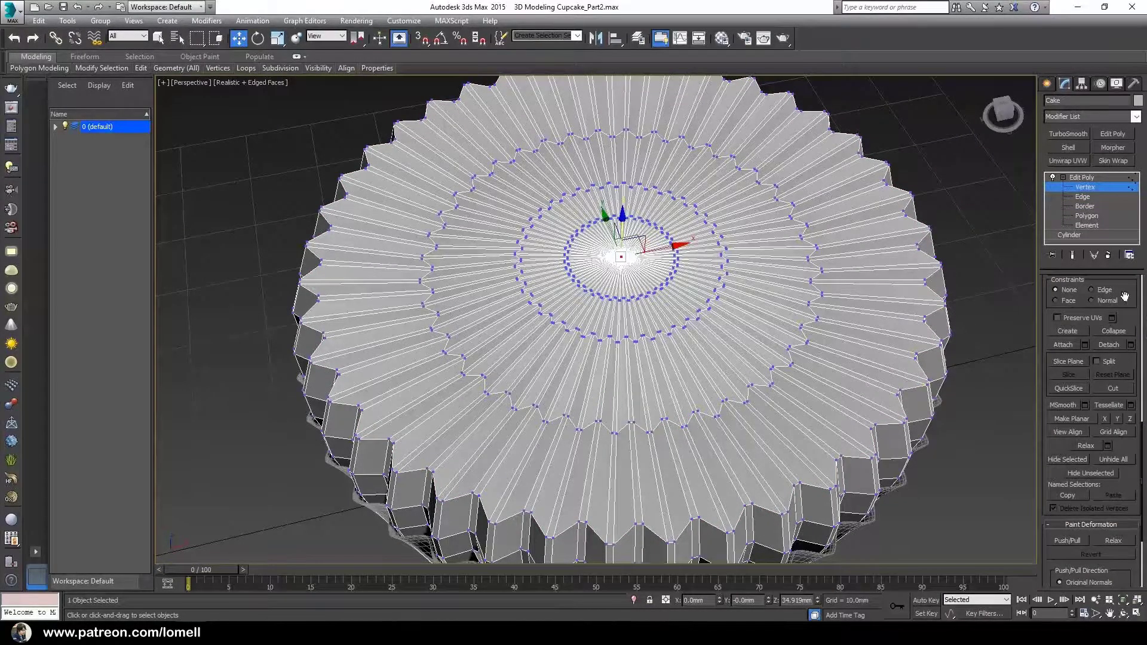
pyautogui.scroll(10, 1128, 334)
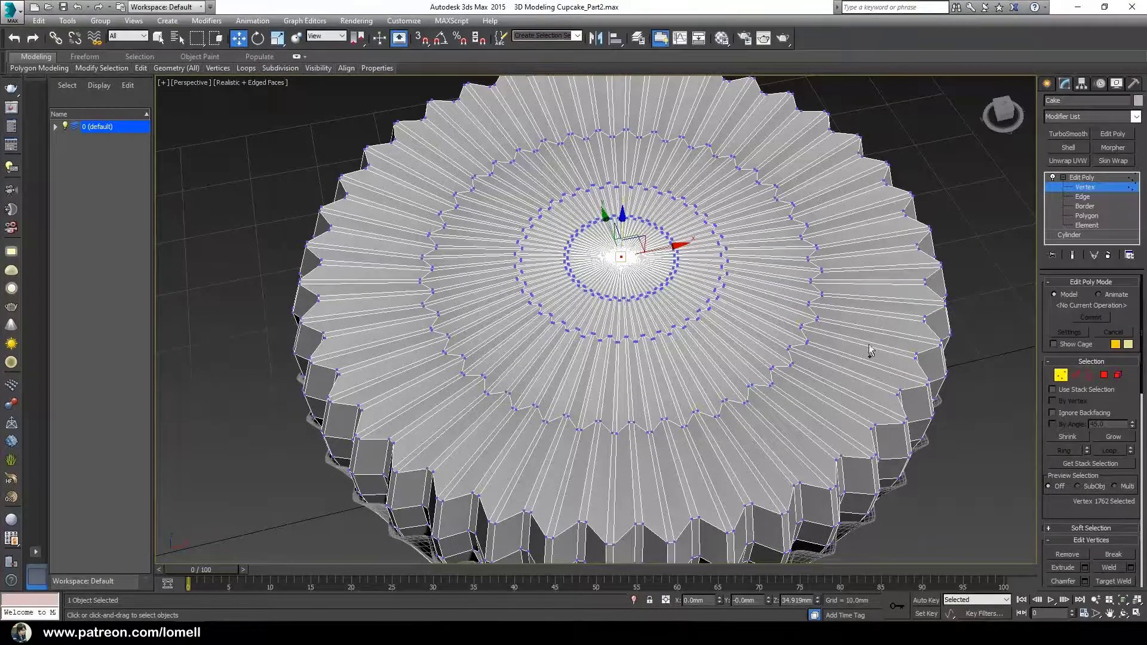
pyautogui.click(1105, 375)
pyautogui.keyDown('alt'); pyautogui.moveTo(758, 306); pyautogui.dragTo(609, 335, button='middle'); pyautogui.keyUp('alt')
pyautogui.scroll(2, 595, 310)
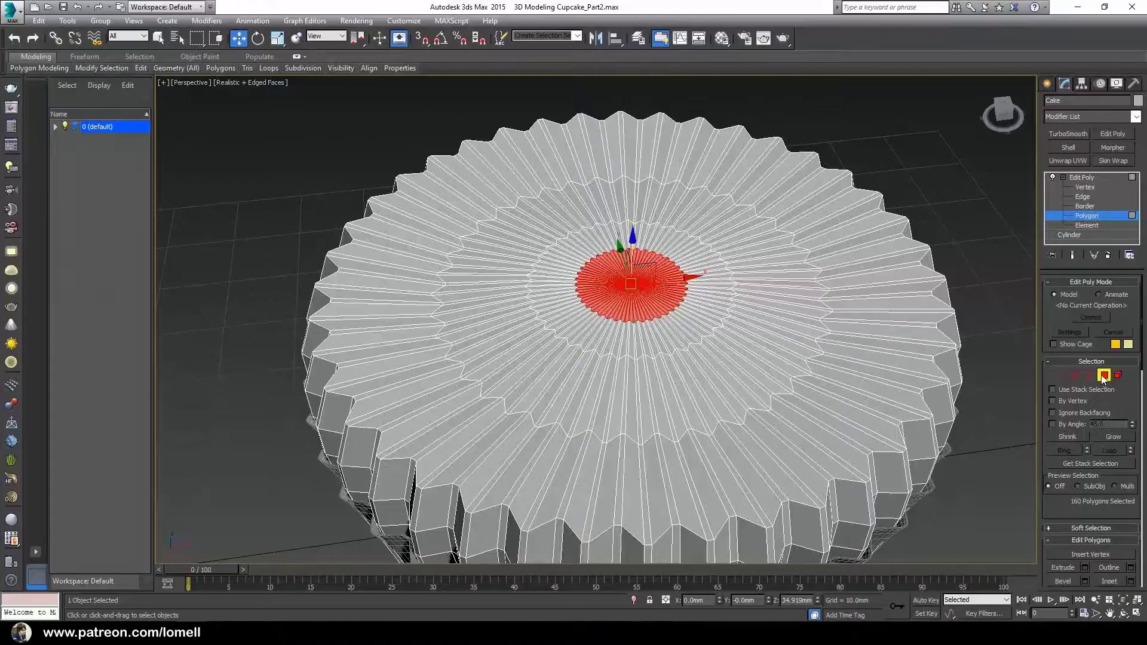
pyautogui.moveTo(655, 358)
pyautogui.keyDown('alt'); pyautogui.mouseDown(button='middle')
pyautogui.moveTo(637, 423)
pyautogui.moveTo(637, 323)
pyautogui.moveTo(647, 340)
pyautogui.mouseUp(button='middle'); pyautogui.keyUp('alt')
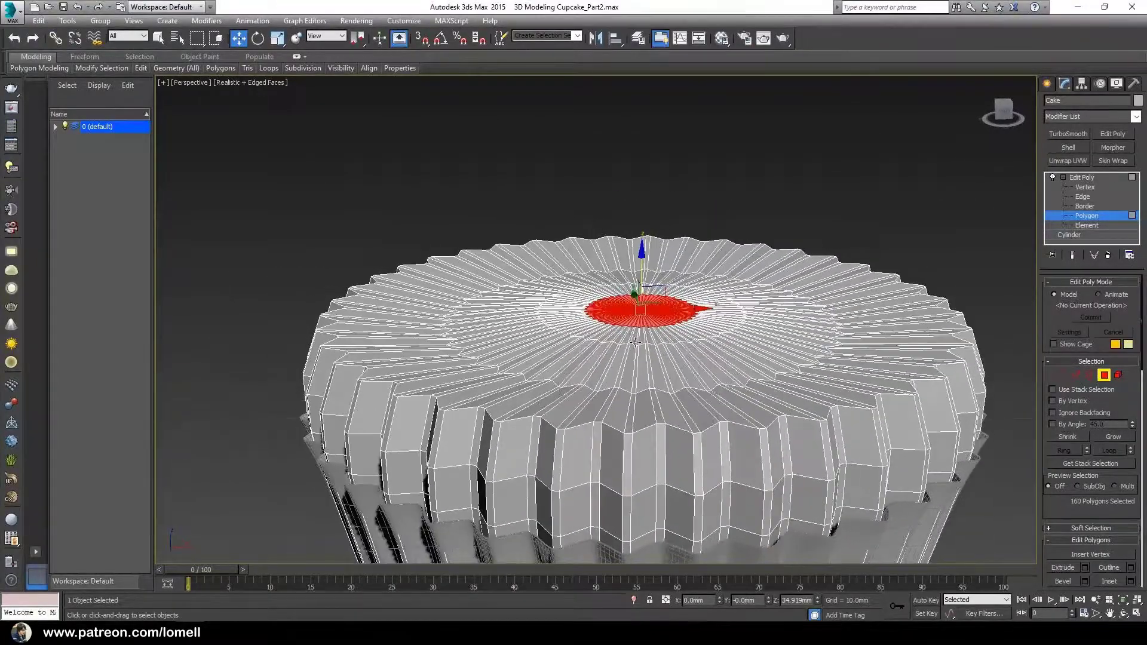
pyautogui.click(1113, 437)
pyautogui.click(1114, 437)
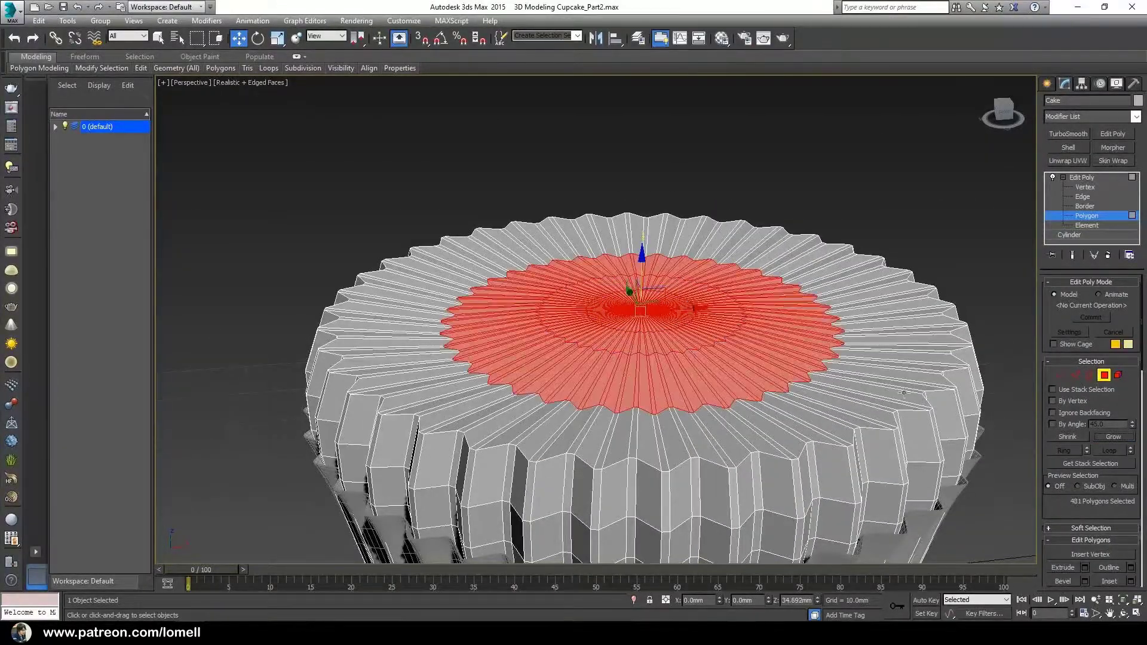
# - Raise the selected central polygons and scale them outward towards the cake's outer rim
pyautogui.keyDown('alt'); pyautogui.moveTo(663, 251); pyautogui.dragTo(665, 290, button='middle'); pyautogui.keyUp('alt')
pyautogui.moveTo(641, 280); pyautogui.dragTo(646, 264)
pyautogui.press('r')
pyautogui.keyDown('alt'); pyautogui.moveTo(645, 264); pyautogui.dragTo(641, 323, button='middle'); pyautogui.keyUp('alt')
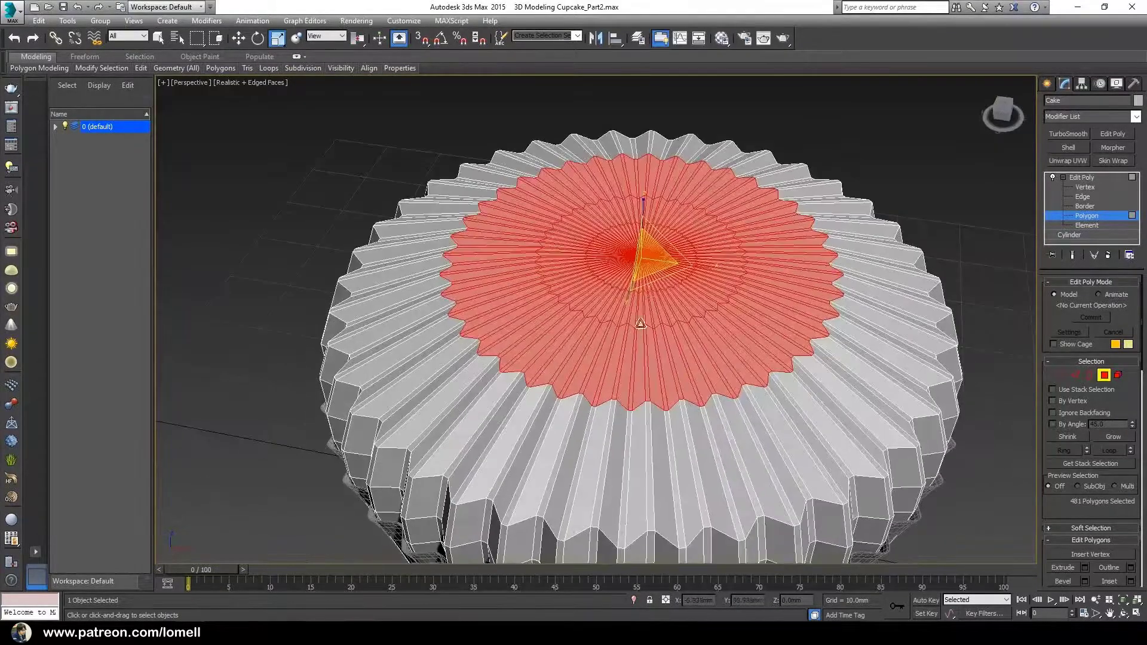
pyautogui.moveTo(649, 263); pyautogui.dragTo(642, 235)
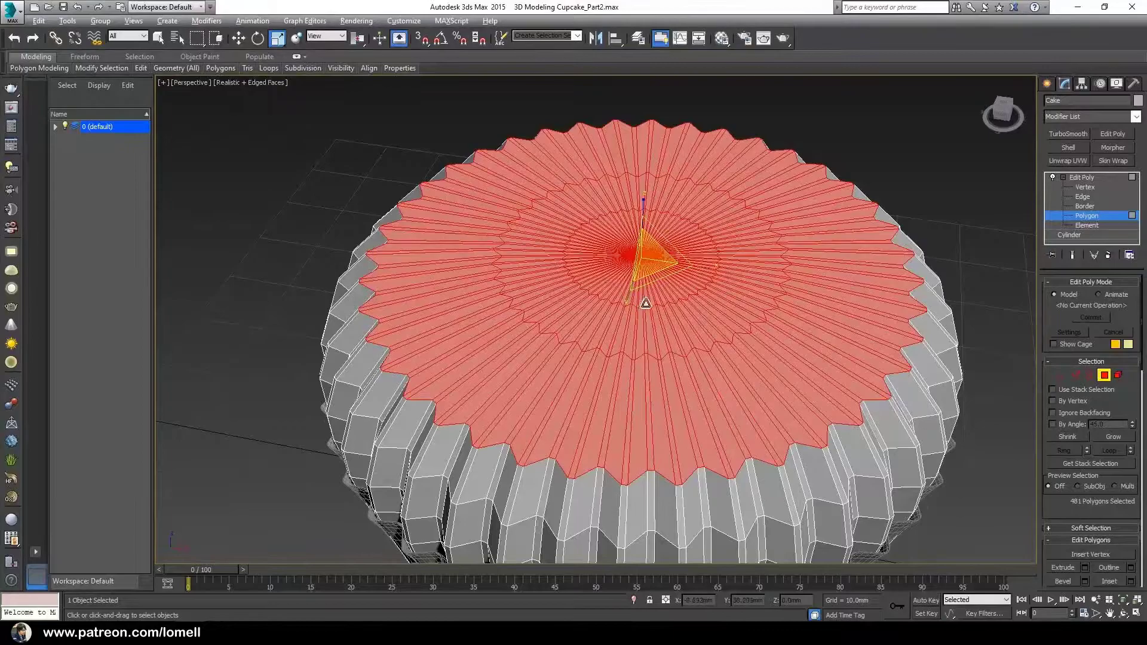
# - Shrink the polygon selection by one ring, scale it to about 142% and raise it to a height of about 40.8 mm
pyautogui.keyDown('alt'); pyautogui.moveTo(646, 302); pyautogui.dragTo(687, 251, button='middle'); pyautogui.keyUp('alt')
pyautogui.click(1068, 437)
pyautogui.keyDown('alt'); pyautogui.moveTo(603, 269); pyautogui.dragTo(621, 335, button='middle'); pyautogui.keyUp('alt')
pyautogui.moveTo(636, 261); pyautogui.dragTo(642, 236)
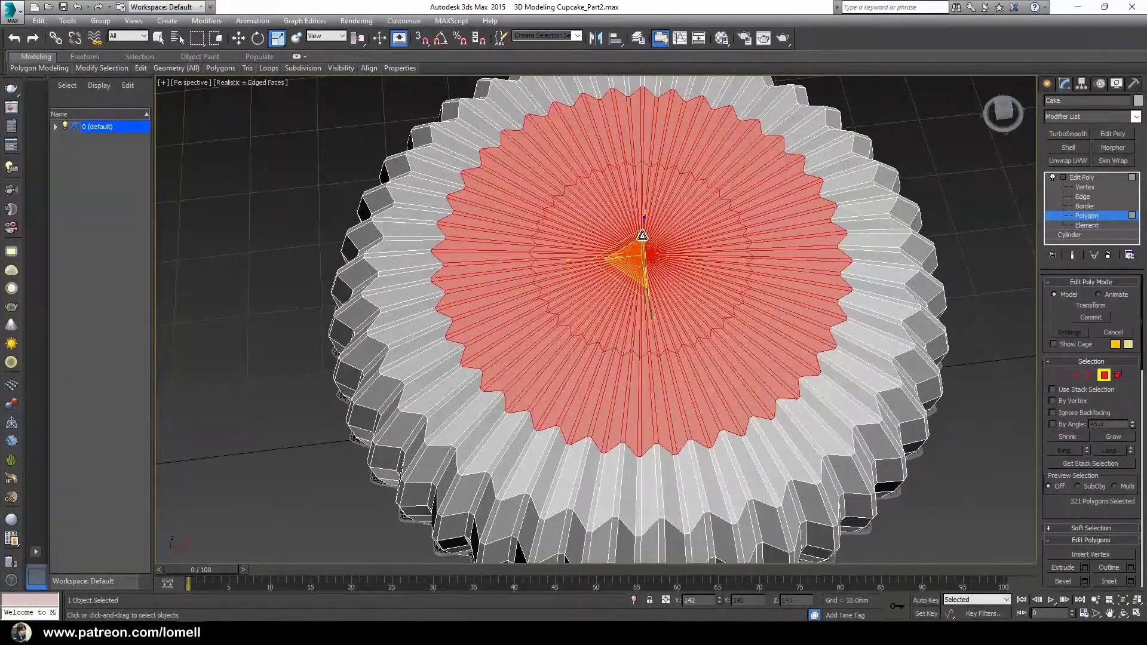
pyautogui.keyDown('alt'); pyautogui.moveTo(645, 304); pyautogui.dragTo(648, 234, button='middle'); pyautogui.keyUp('alt')
pyautogui.press('w')
pyautogui.moveTo(641, 223); pyautogui.dragTo(641, 217)
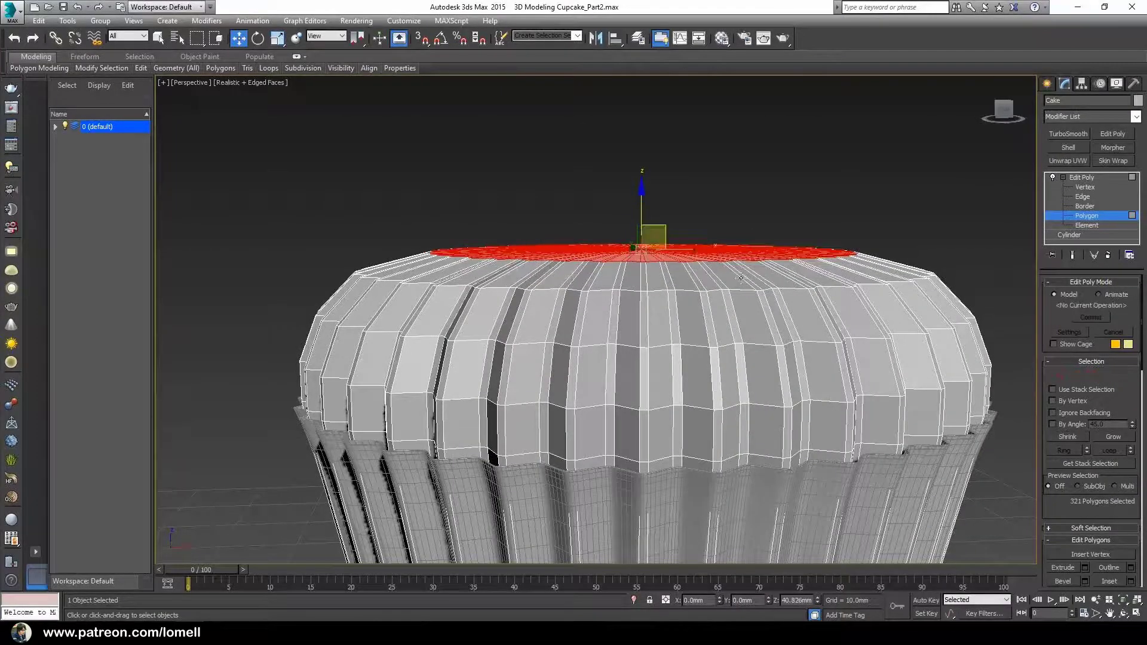
# - Shrink the polygon selection by another ring and raise the centre of the top to a height of about 42.1 mm
pyautogui.click(1070, 436)
pyautogui.keyDown('alt'); pyautogui.moveTo(705, 281); pyautogui.dragTo(694, 230, button='middle'); pyautogui.keyUp('alt')
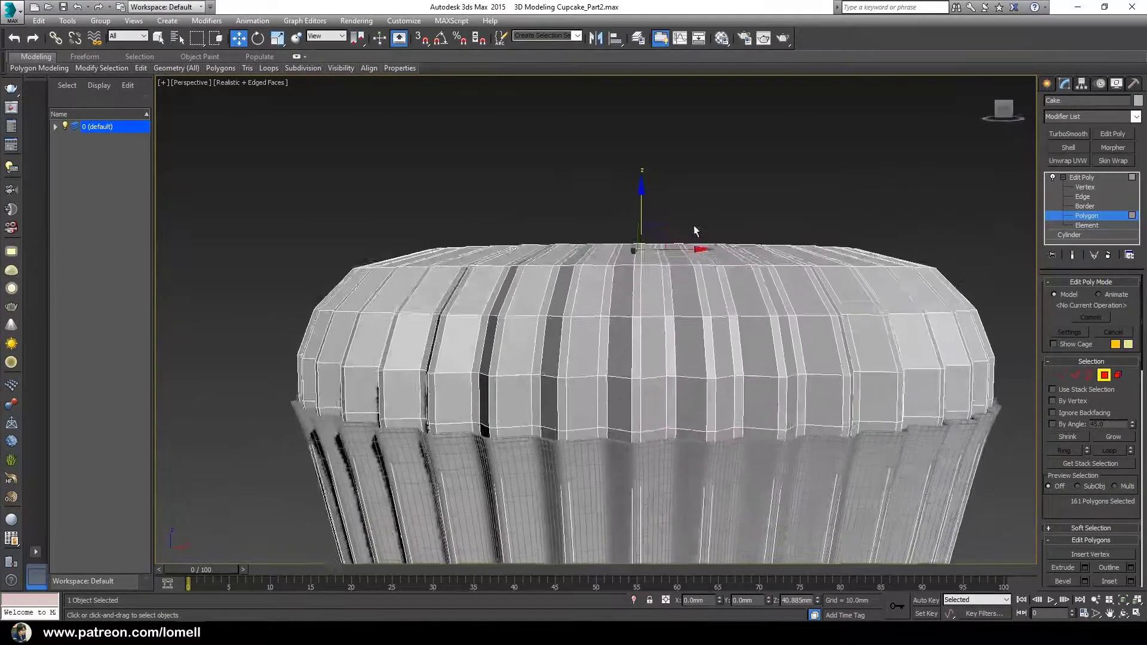
pyautogui.moveTo(640, 214); pyautogui.dragTo(637, 202)
pyautogui.keyDown('alt'); pyautogui.moveTo(566, 346); pyautogui.dragTo(638, 422, button='middle'); pyautogui.keyUp('alt')
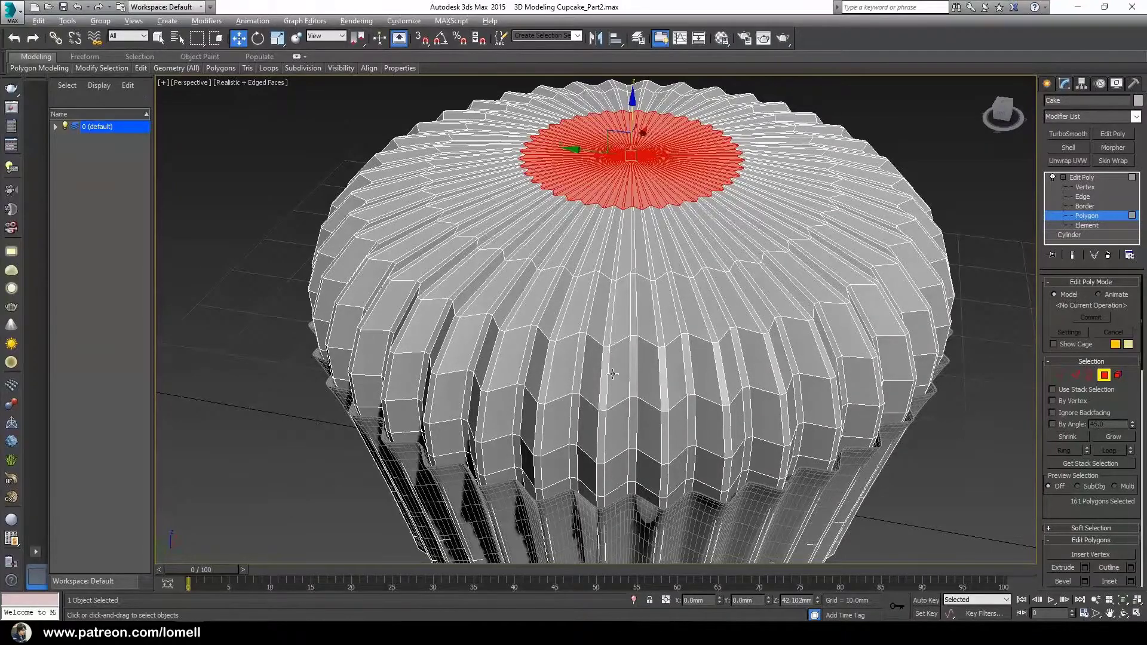
pyautogui.keyDown('alt'); pyautogui.moveTo(612, 374); pyautogui.dragTo(576, 317, button='middle'); pyautogui.keyUp('alt')
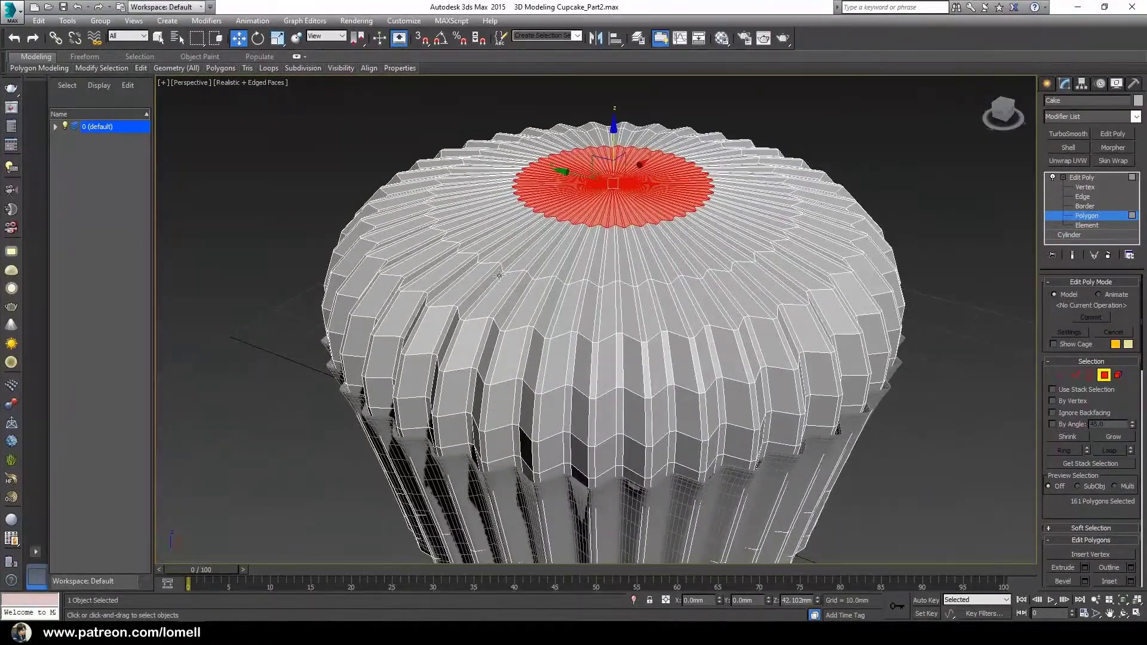
# - Grow the polygon selection ring by ring until it covers the cake's whole top down to the wrapper's rim
pyautogui.click(1122, 437)
pyautogui.click(1122, 437)
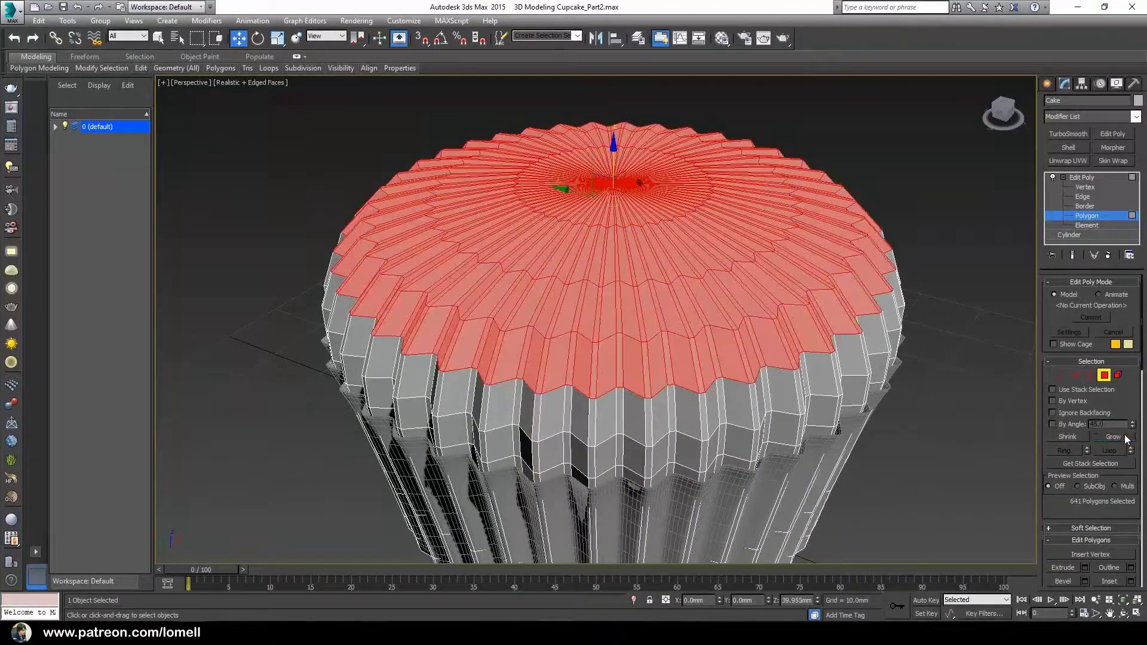
pyautogui.click(1123, 438)
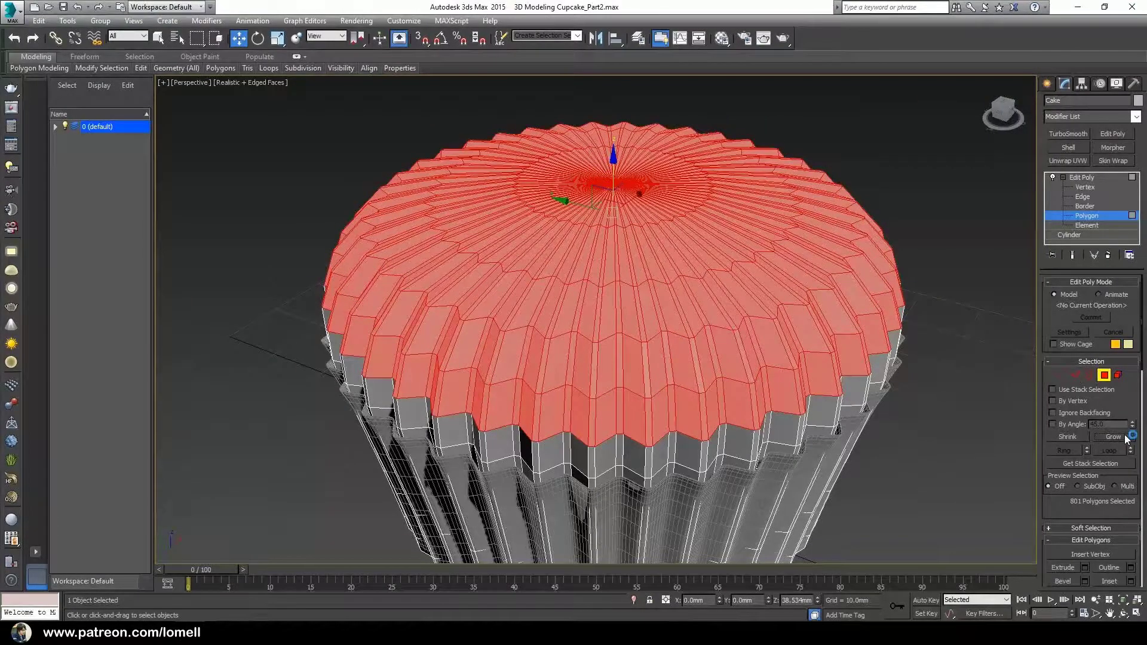
pyautogui.click(1123, 437)
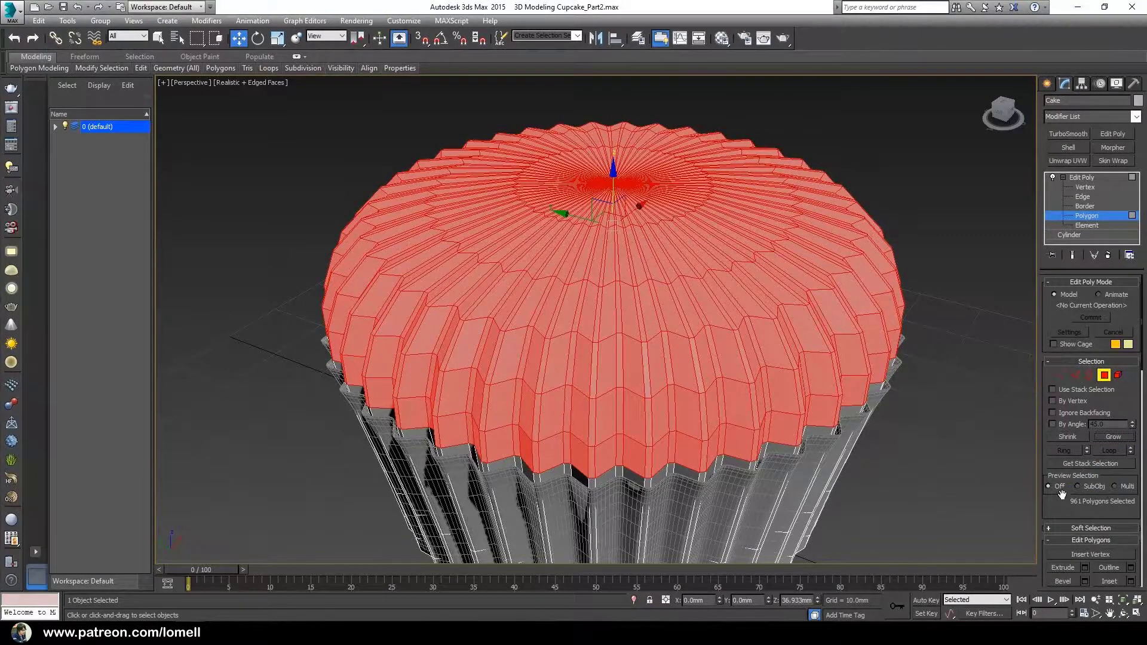
# - Relax the selected polygons repeatedly until the pleated cake top smooths out into a rounded dome
pyautogui.scroll(-5, 1056, 440)
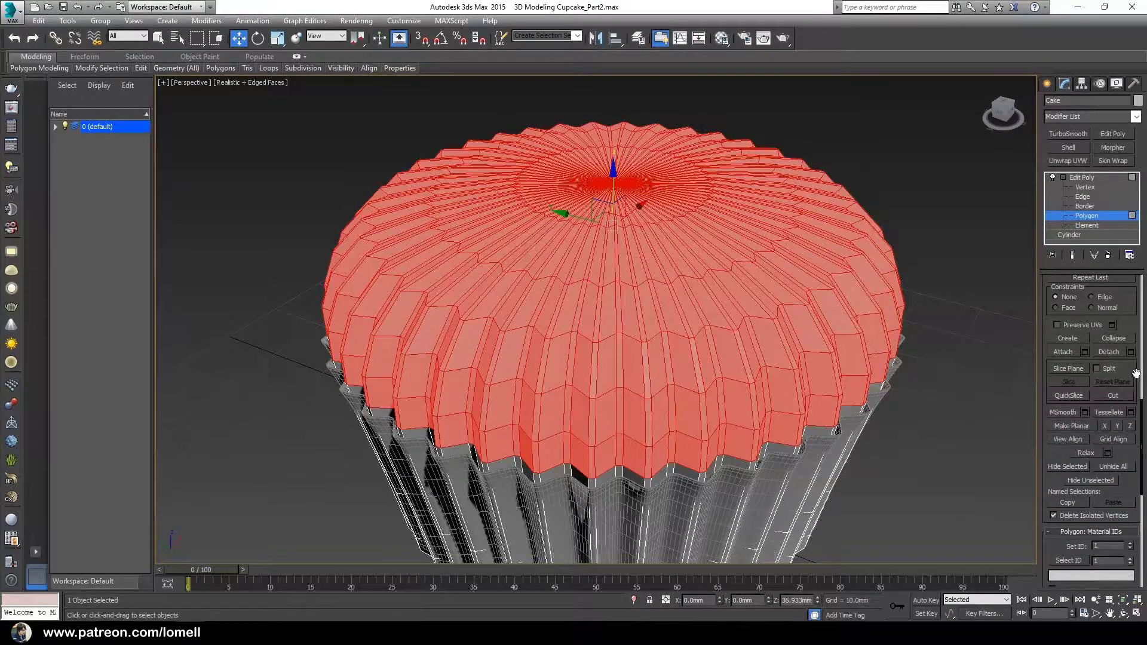
pyautogui.moveTo(1136, 373); pyautogui.dragTo(1128, 401)
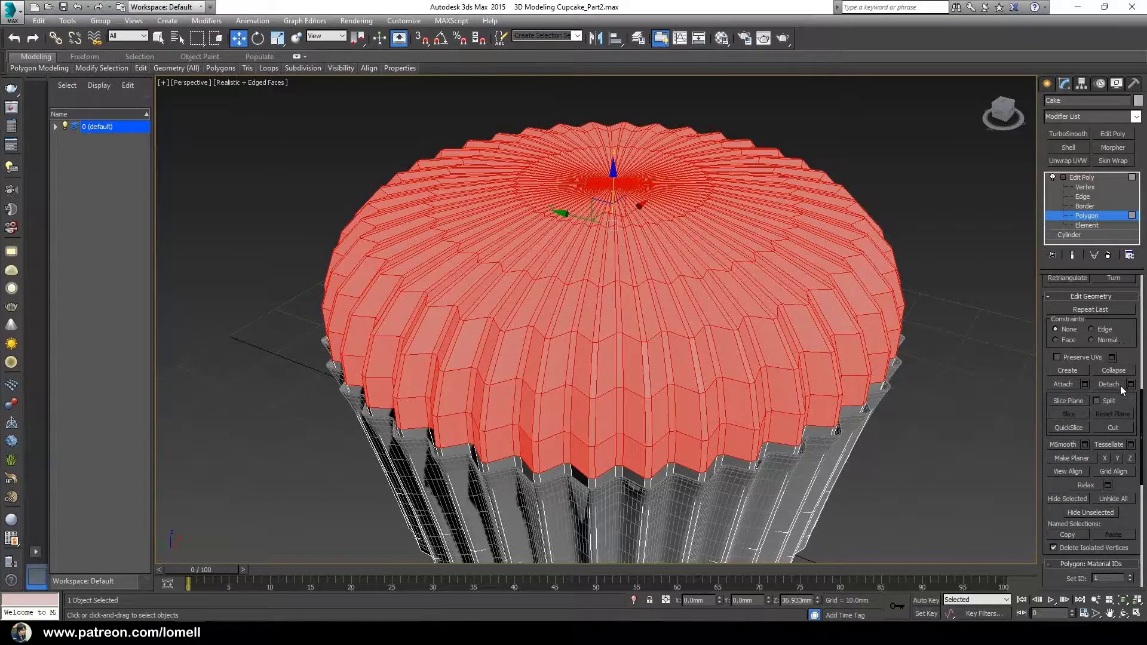
pyautogui.click(1085, 484)
pyautogui.click(1085, 483)
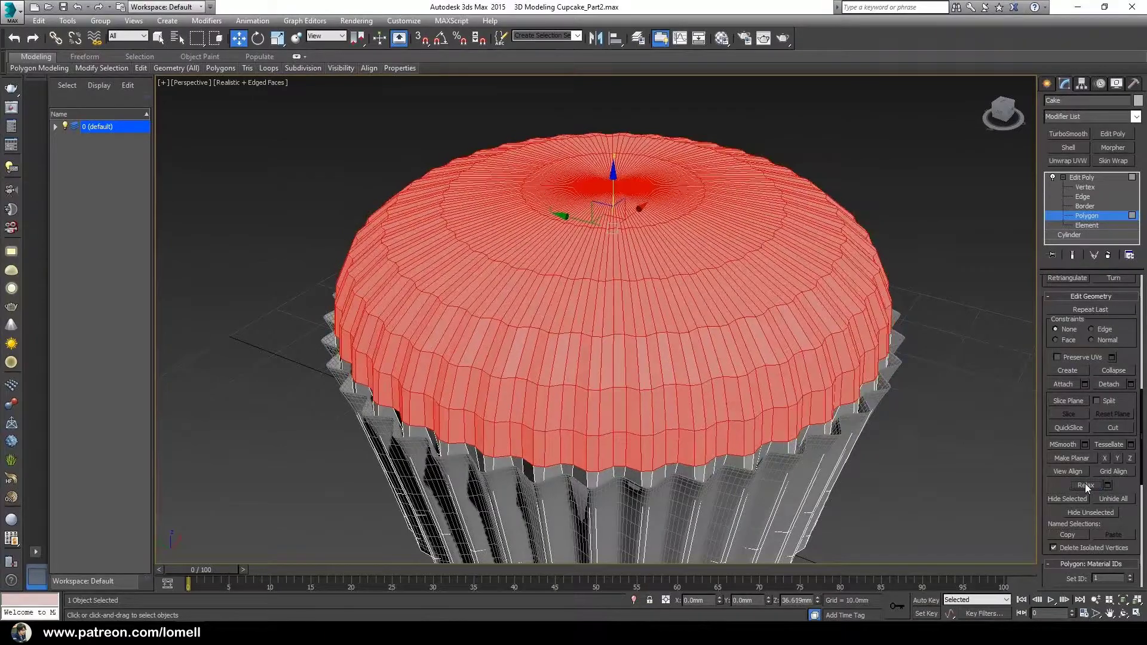
pyautogui.click(1085, 484)
pyautogui.click(1085, 484)
pyautogui.click(1085, 484)
pyautogui.click(1085, 484)
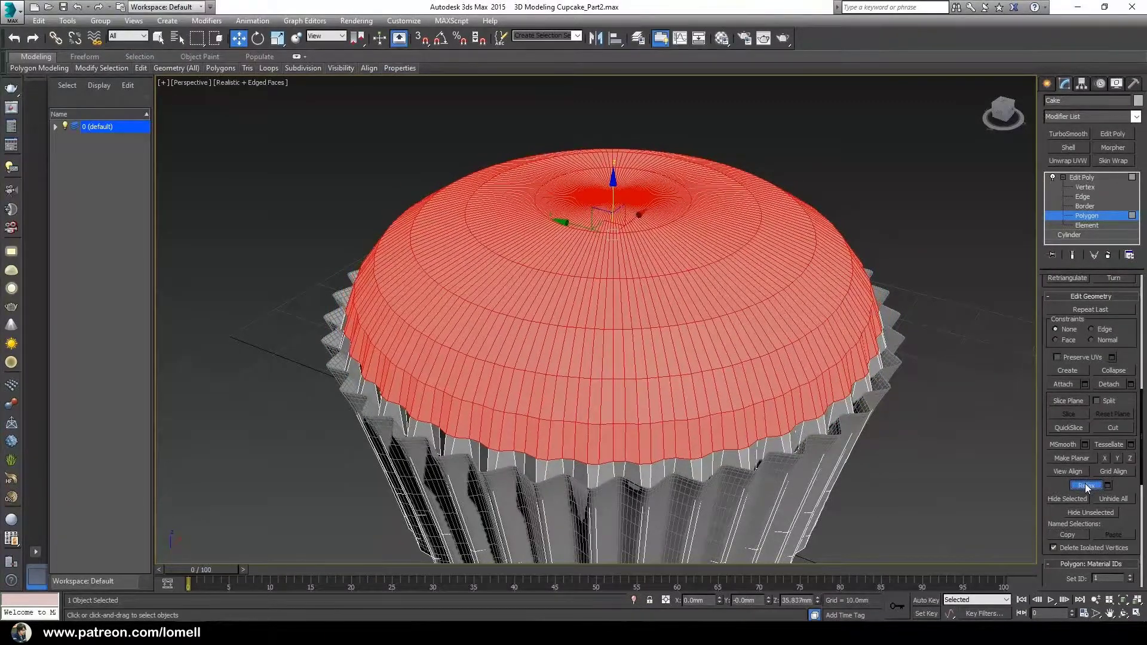
pyautogui.click(1085, 483)
pyautogui.click(1085, 484)
pyautogui.click(1085, 485)
pyautogui.click(1085, 485)
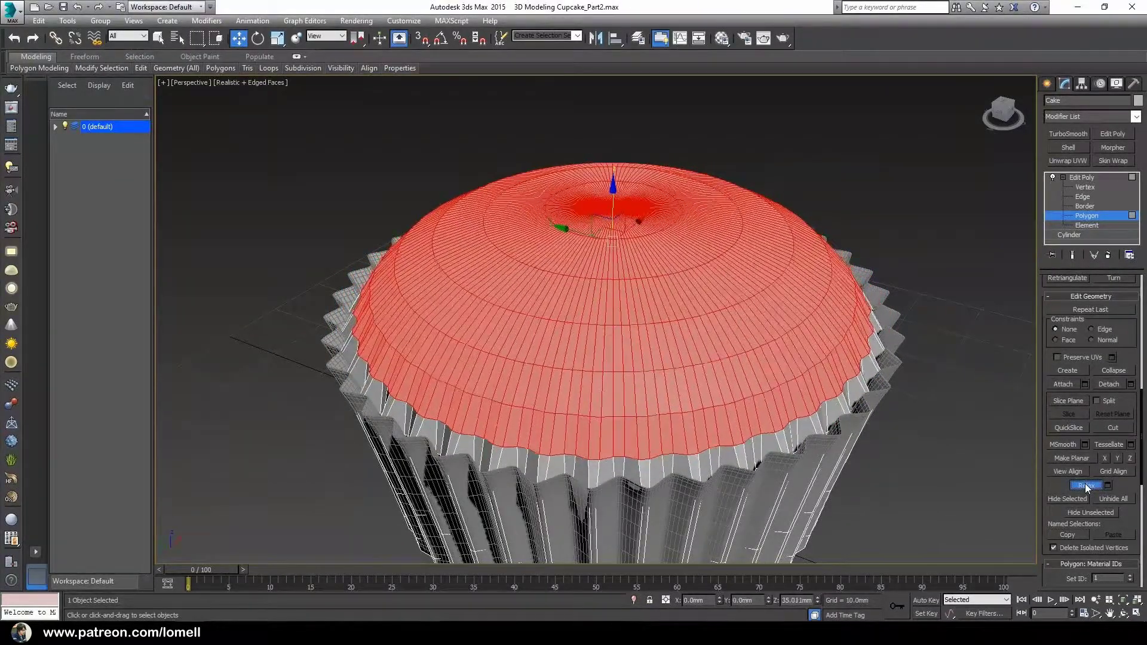
pyautogui.click(1084, 485)
pyautogui.click(1085, 485)
pyautogui.click(1085, 485)
pyautogui.click(1085, 485)
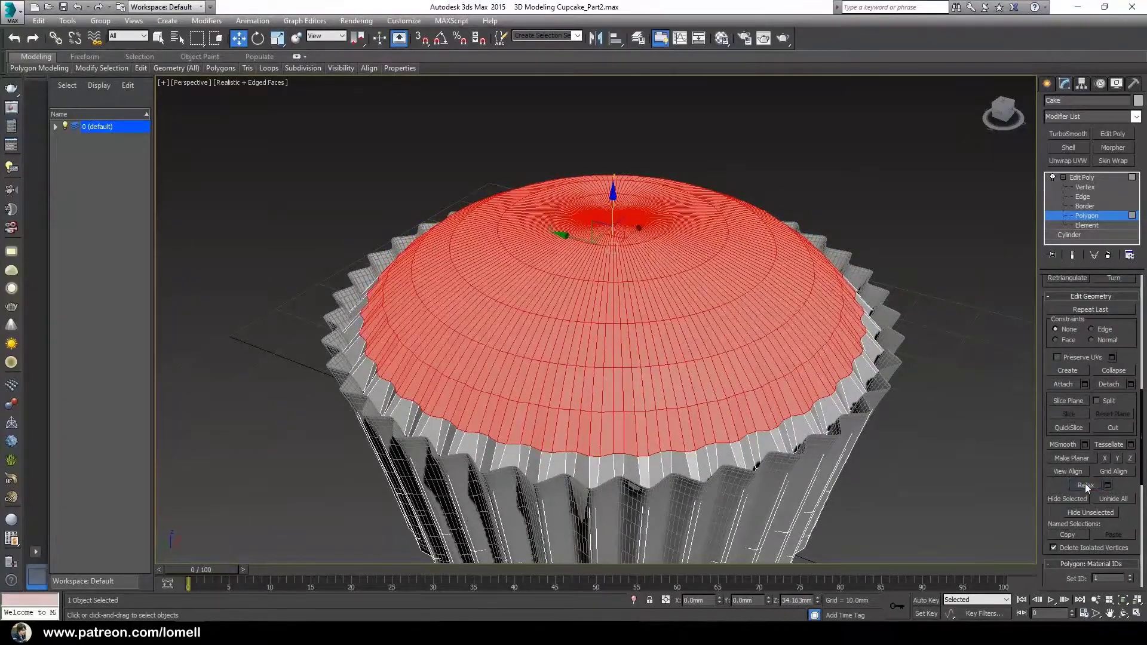
pyautogui.click(1085, 485)
pyautogui.click(1085, 485)
pyautogui.click(1086, 485)
pyautogui.keyDown('alt'); pyautogui.moveTo(661, 382); pyautogui.dragTo(623, 381, button='middle'); pyautogui.keyUp('alt')
pyautogui.click(1079, 485)
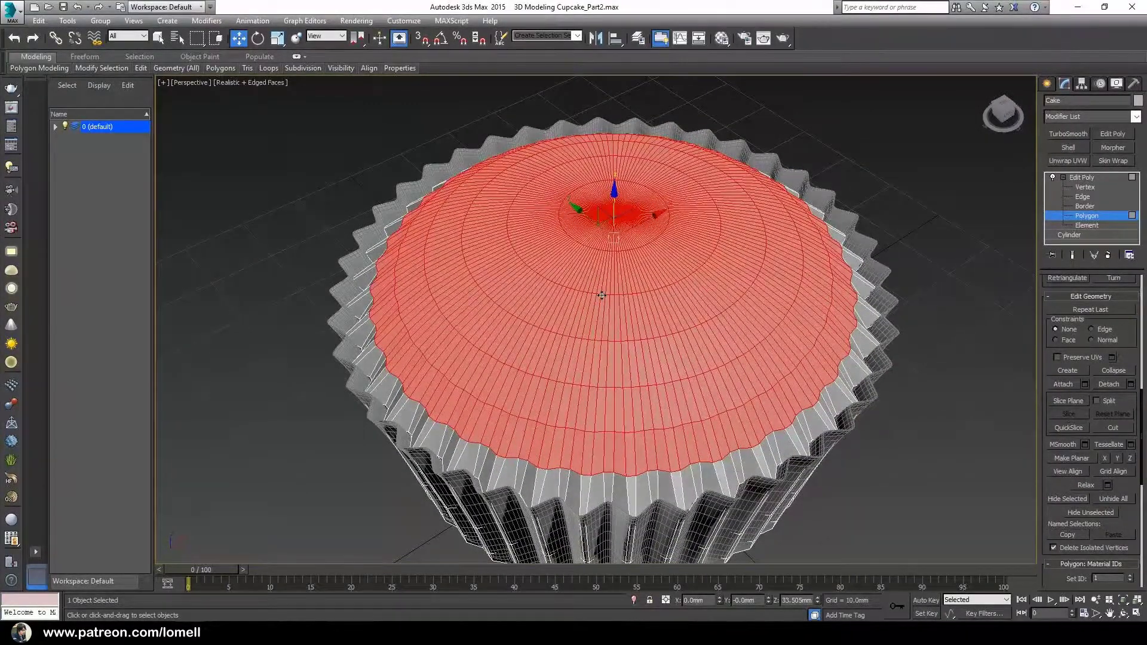
# - Scale the relaxed dome outward until its edge fills the wrapper's rim, and switch the Edit Poly modifier to edge level
pyautogui.press('r')
pyautogui.keyDown('alt'); pyautogui.moveTo(617, 286); pyautogui.dragTo(609, 289, button='middle'); pyautogui.keyUp('alt')
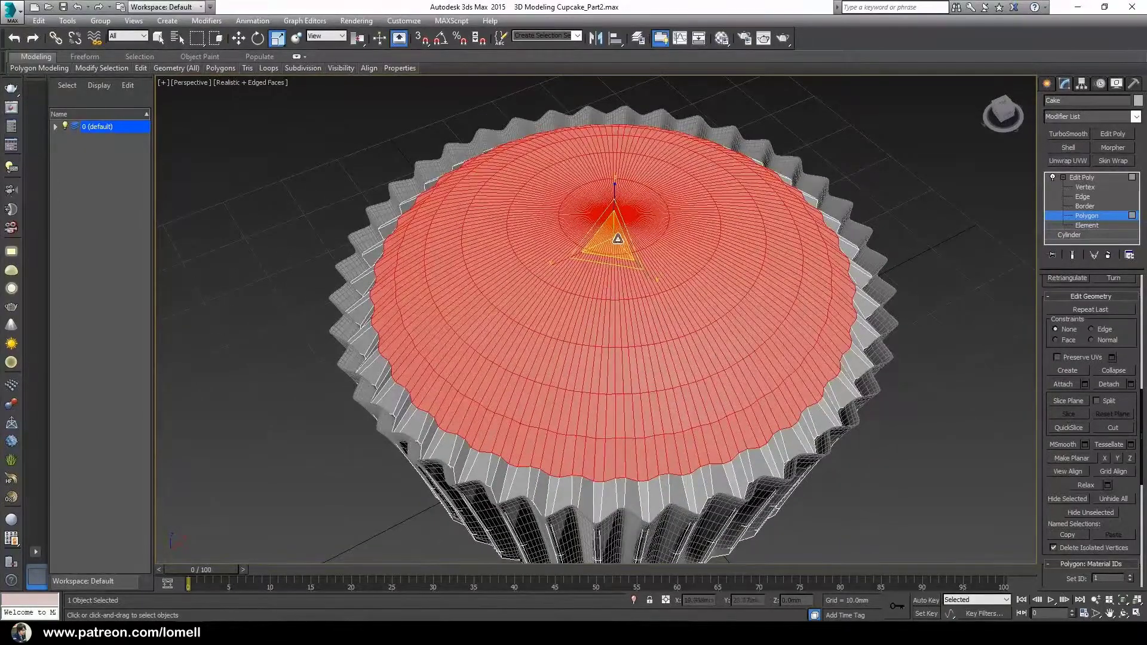
pyautogui.moveTo(606, 263); pyautogui.dragTo(604, 269)
pyautogui.moveTo(568, 454)
pyautogui.keyDown('alt'); pyautogui.mouseDown(button='middle')
pyautogui.moveTo(532, 379)
pyautogui.moveTo(578, 436)
pyautogui.mouseUp(button='middle'); pyautogui.keyUp('alt')
pyautogui.scroll(3, 578, 435)
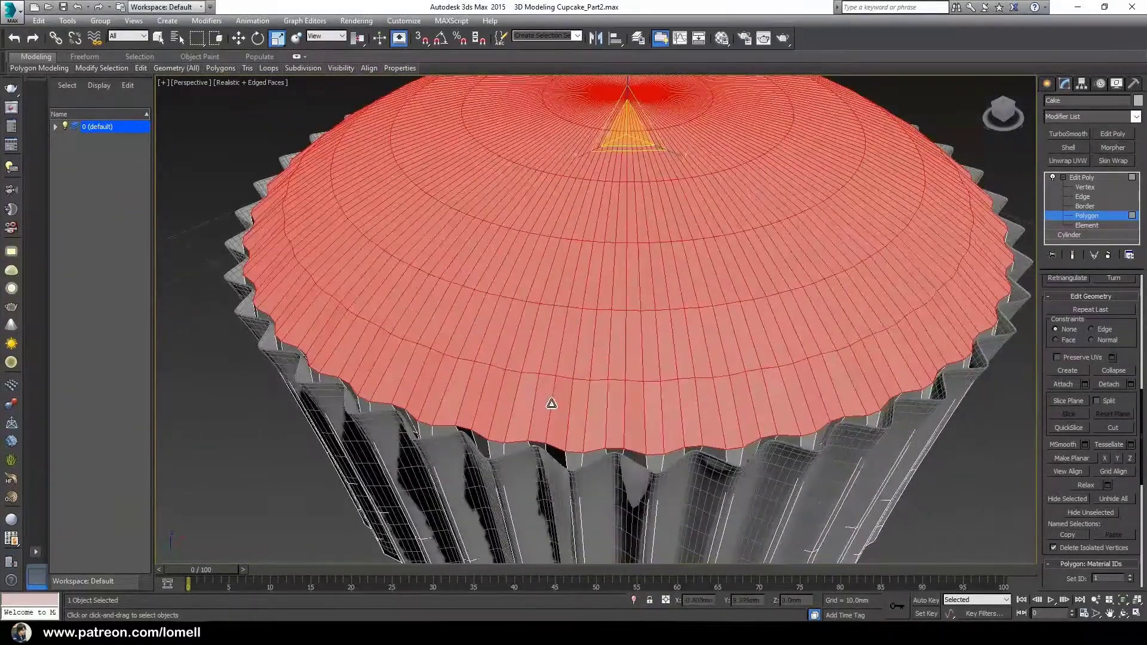
pyautogui.click(1082, 197)
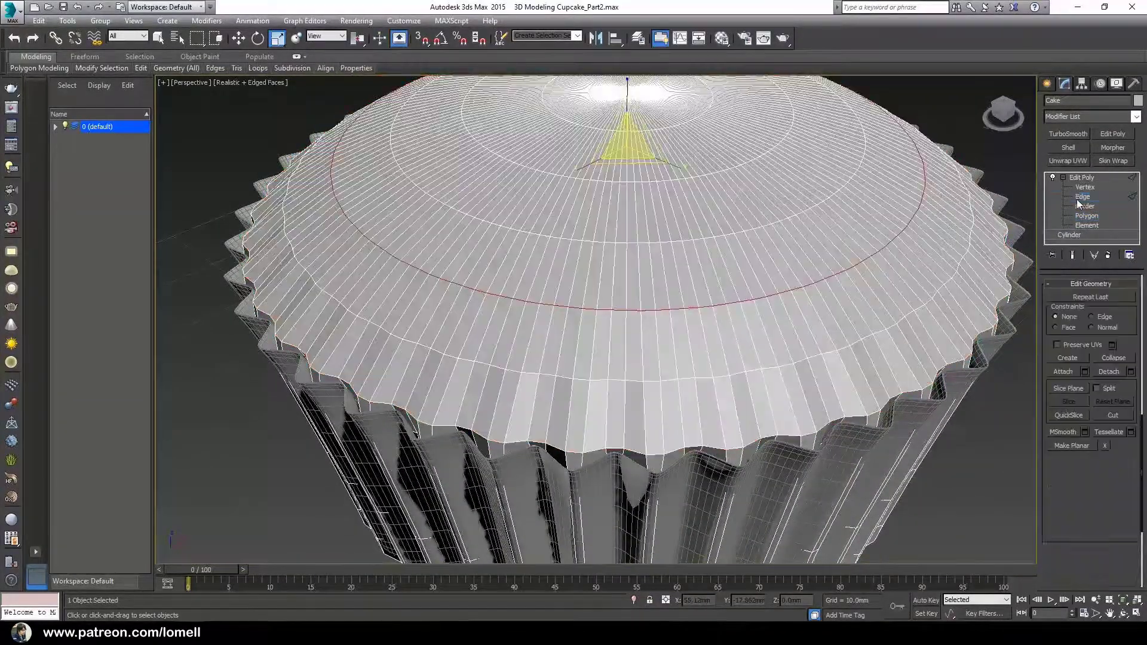
# - Relax an outer edge loop of the dome once and the wavy loop just inside the rim several times
pyautogui.scroll(5, 588, 382)
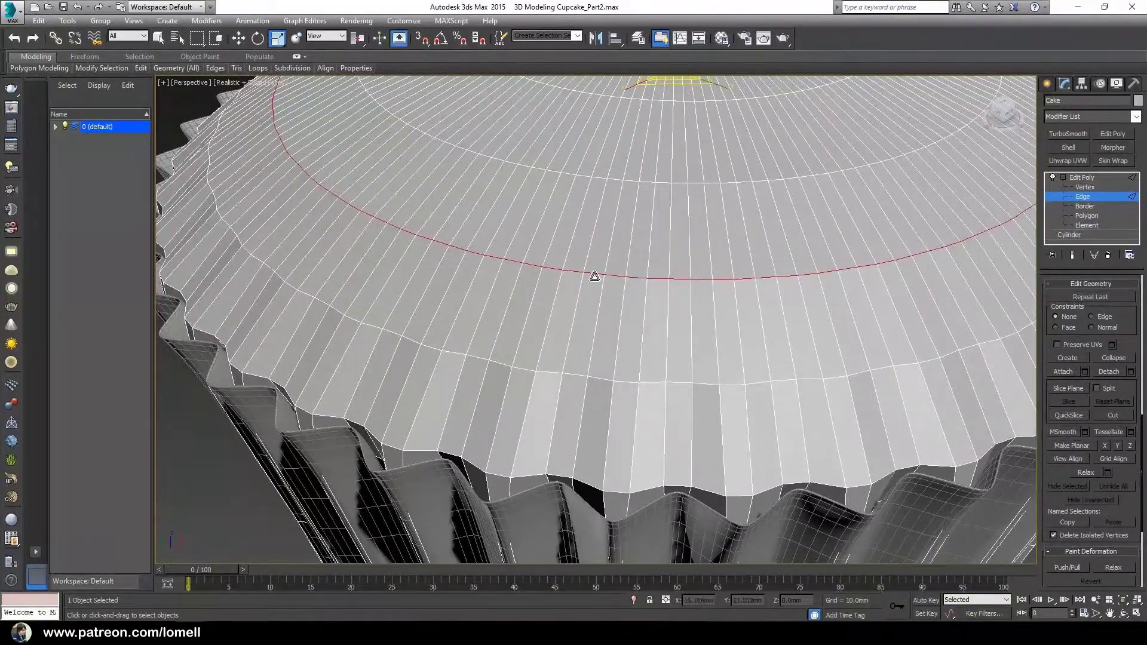
pyautogui.doubleClick(593, 272)
pyautogui.moveTo(600, 281); pyautogui.dragTo(592, 324, button='middle')
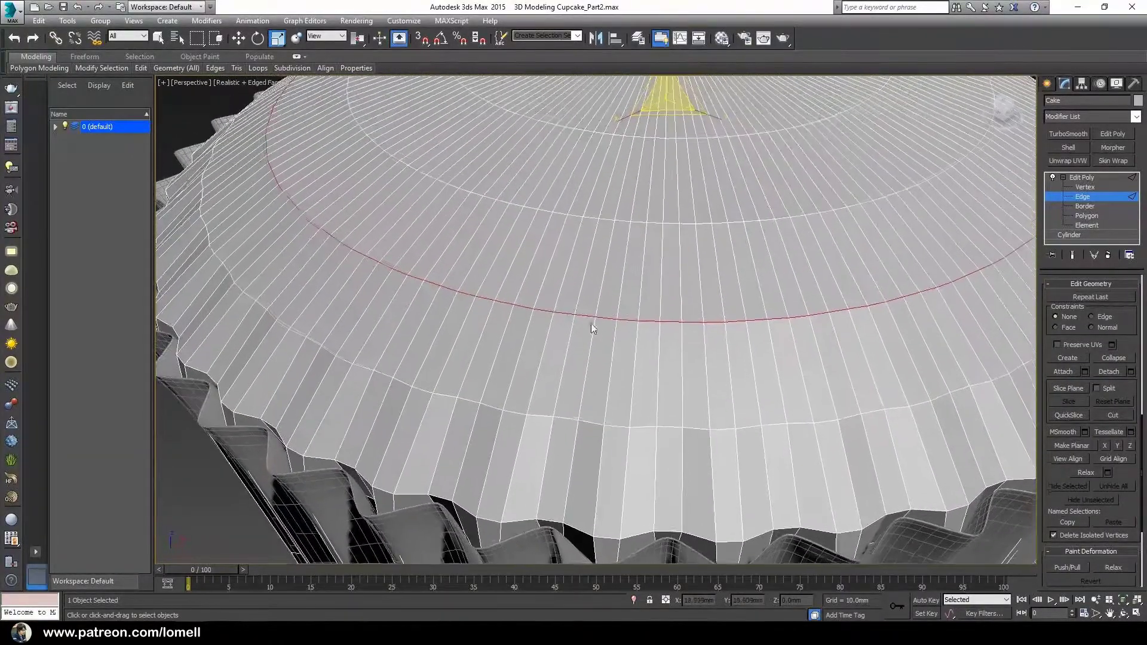
pyautogui.click(1083, 473)
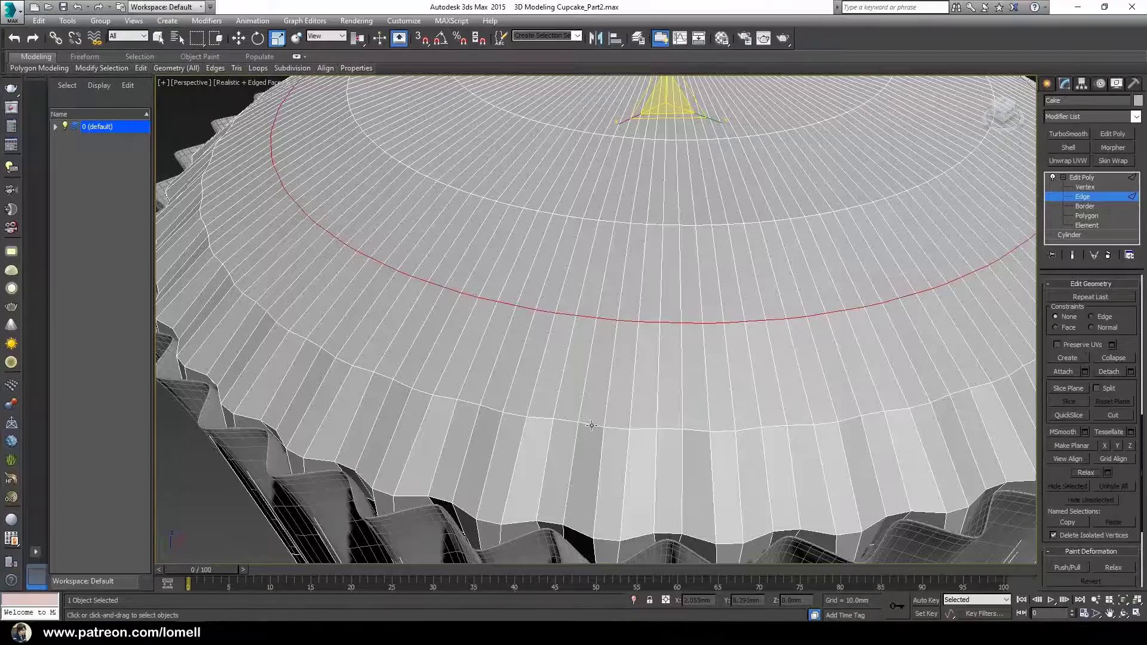
pyautogui.doubleClick(595, 427)
pyautogui.click(1084, 474)
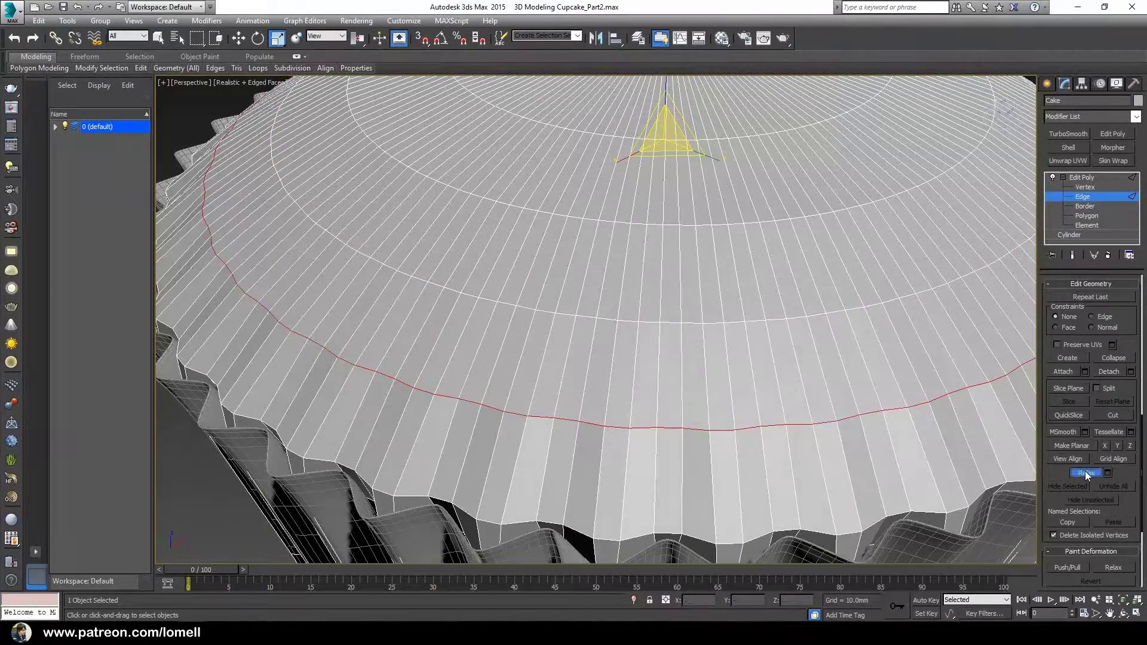
pyautogui.click(1083, 473)
pyautogui.click(1081, 473)
# - Examine the relaxed edge loop around the dome from above and up close for remaining waviness
pyautogui.scroll(-2, 621, 335)
pyautogui.moveTo(573, 388)
pyautogui.keyDown('alt'); pyautogui.mouseDown(button='middle')
pyautogui.moveTo(561, 353)
pyautogui.moveTo(578, 351)
pyautogui.moveTo(558, 386)
pyautogui.mouseUp(button='middle'); pyautogui.keyUp('alt')
pyautogui.scroll(2, 537, 384)
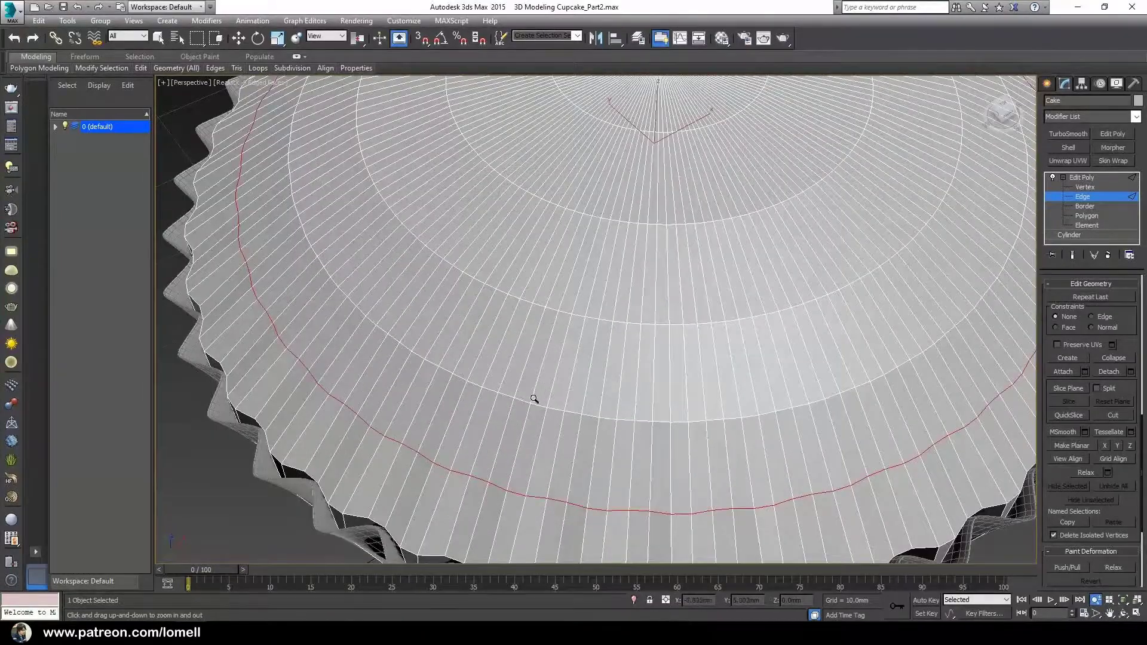
pyautogui.scroll(3, 533, 419)
pyautogui.scroll(-3, 501, 388)
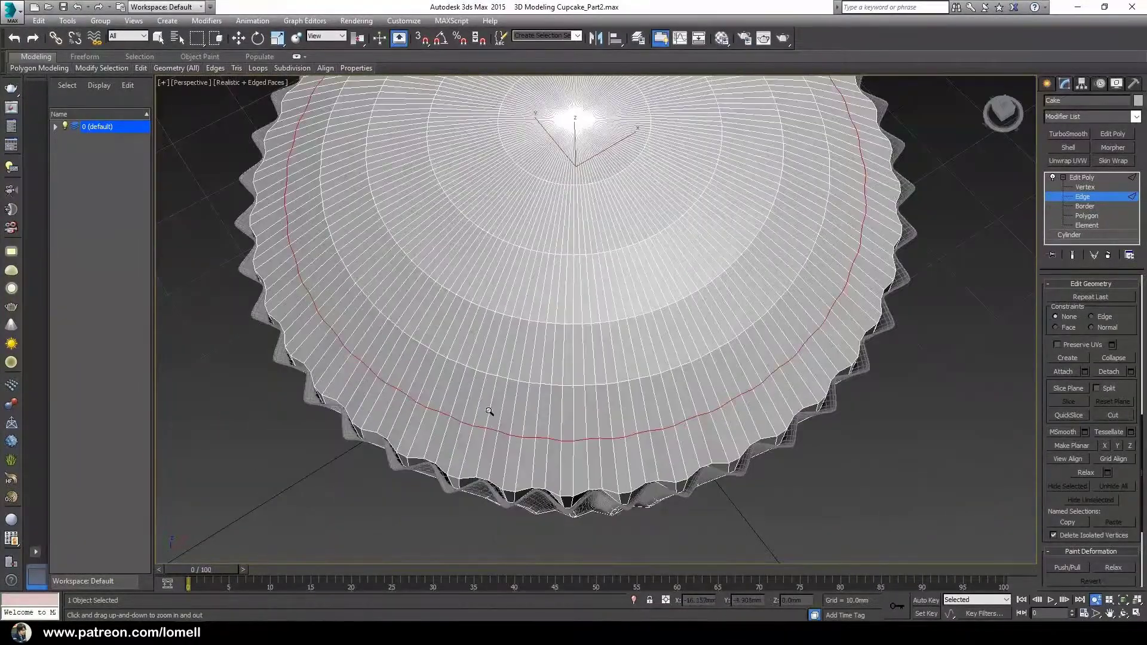
pyautogui.scroll(3, 490, 409)
pyautogui.scroll(1, 477, 395)
pyautogui.scroll(-3, 412, 353)
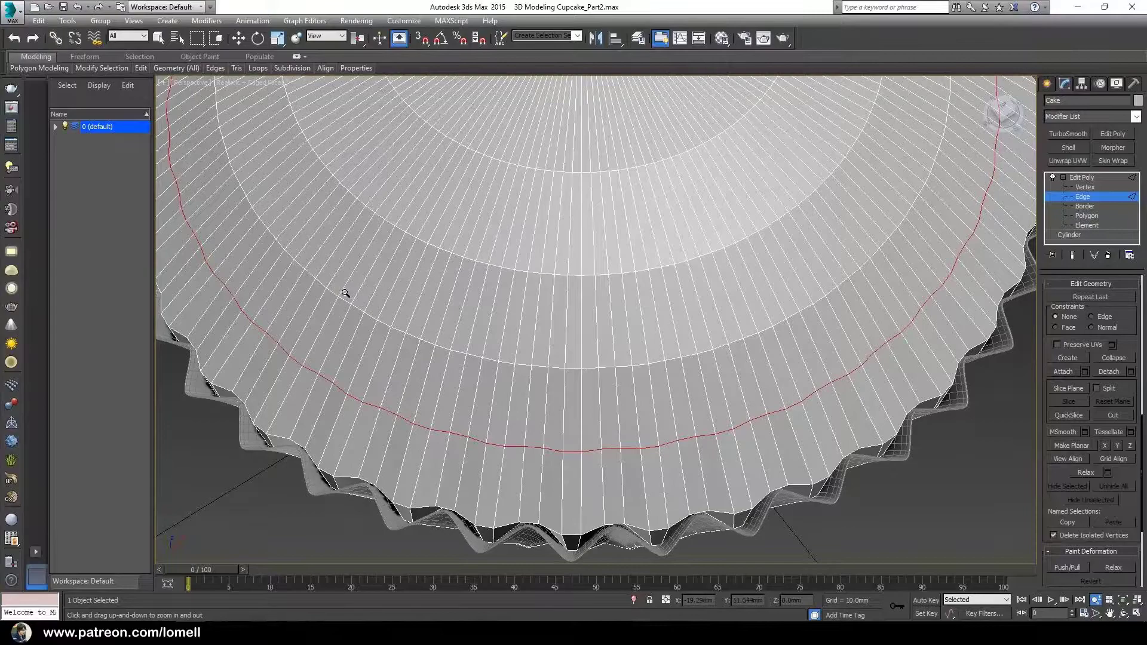
pyautogui.scroll(3, 418, 343)
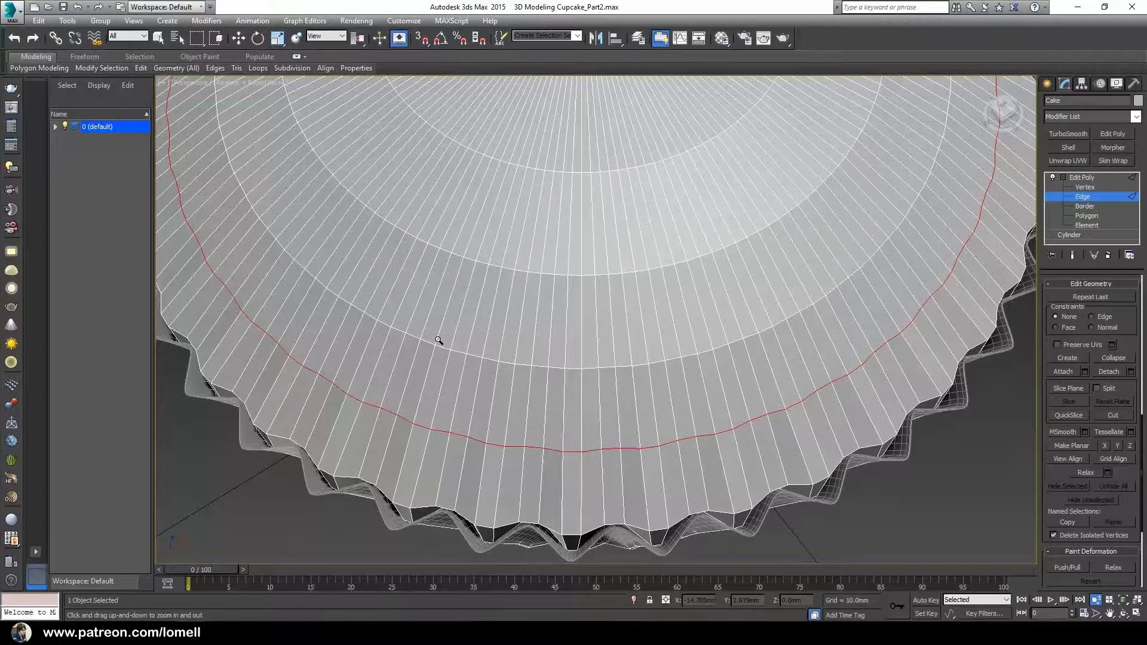
pyautogui.scroll(3, 544, 418)
pyautogui.scroll(-3, 533, 410)
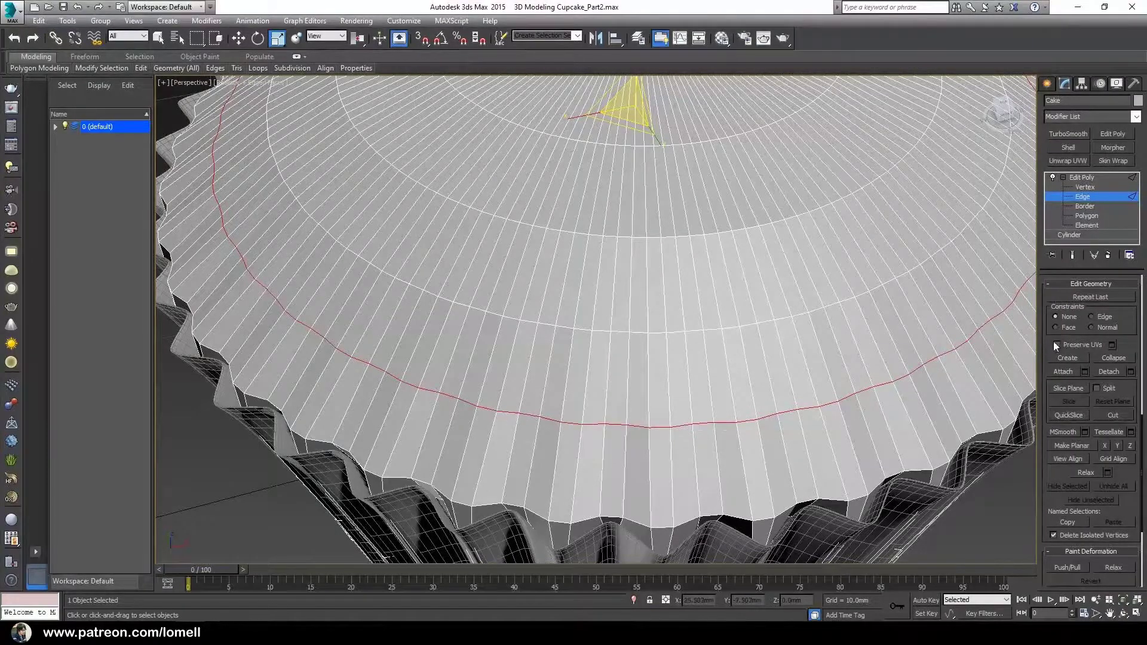
# - Constrain transforms to edges and scale the wavy loop inward along the dome until it forms an even circle
pyautogui.scroll(3, 1129, 350)
pyautogui.scroll(3, 1130, 349)
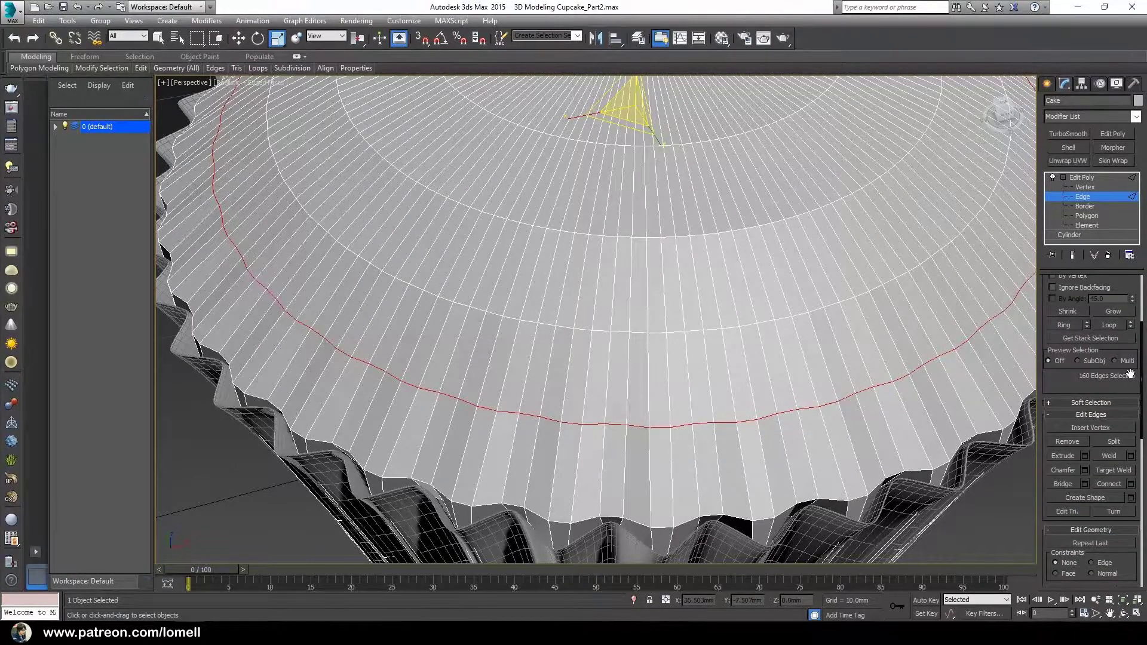
pyautogui.scroll(-5, 1129, 375)
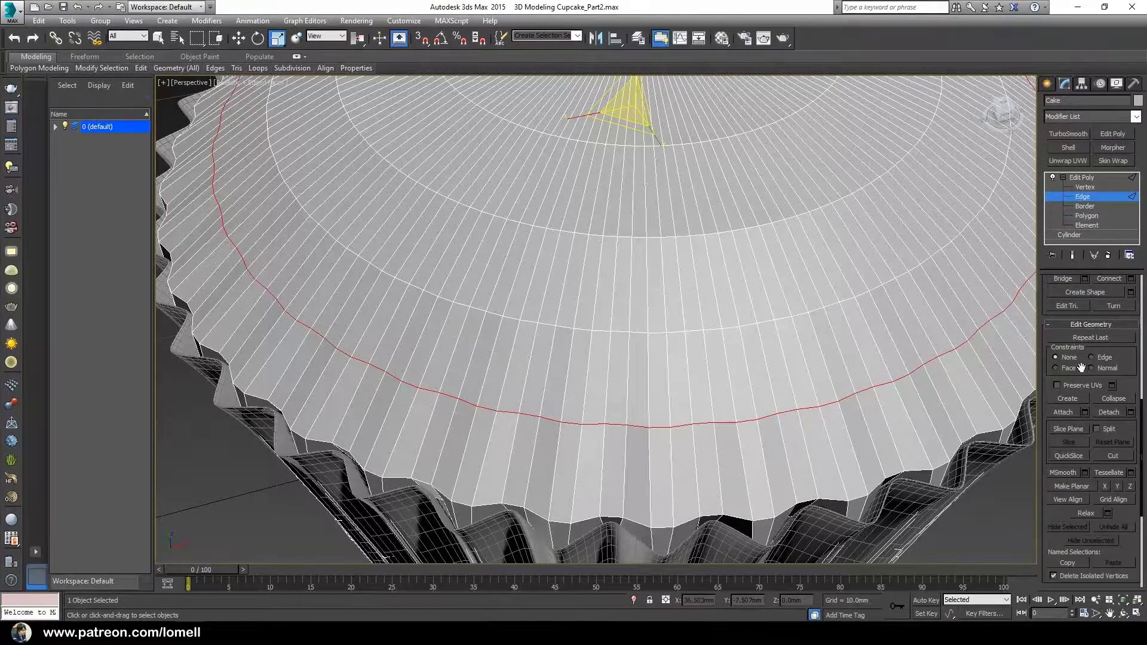
pyautogui.click(1104, 359)
pyautogui.moveTo(578, 350); pyautogui.dragTo(627, 345, button='middle')
pyautogui.scroll(-3, 563, 415)
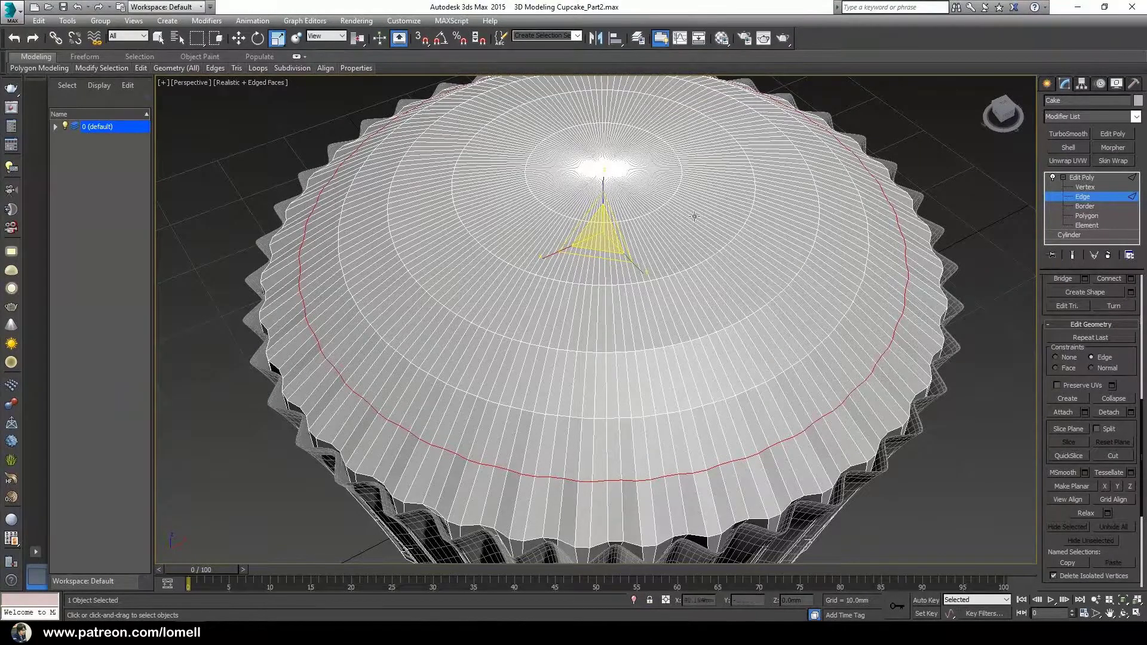
pyautogui.moveTo(601, 236); pyautogui.dragTo(593, 272)
pyautogui.keyDown('alt'); pyautogui.moveTo(534, 378); pyautogui.dragTo(528, 350, button='middle'); pyautogui.keyUp('alt')
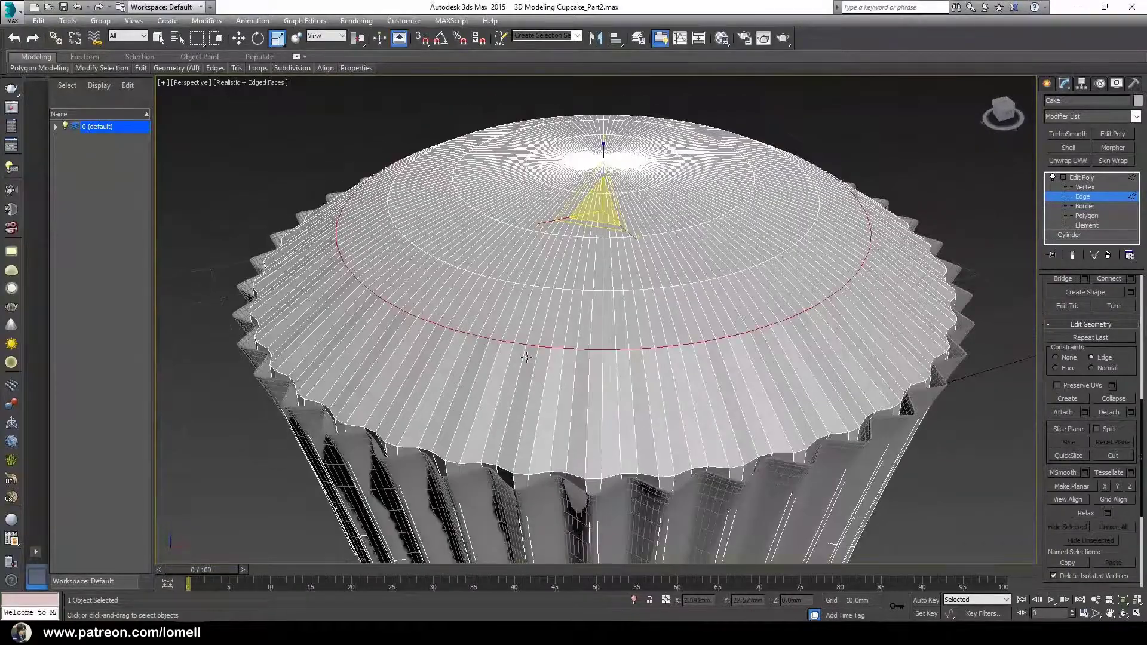
pyautogui.scroll(2, 527, 353)
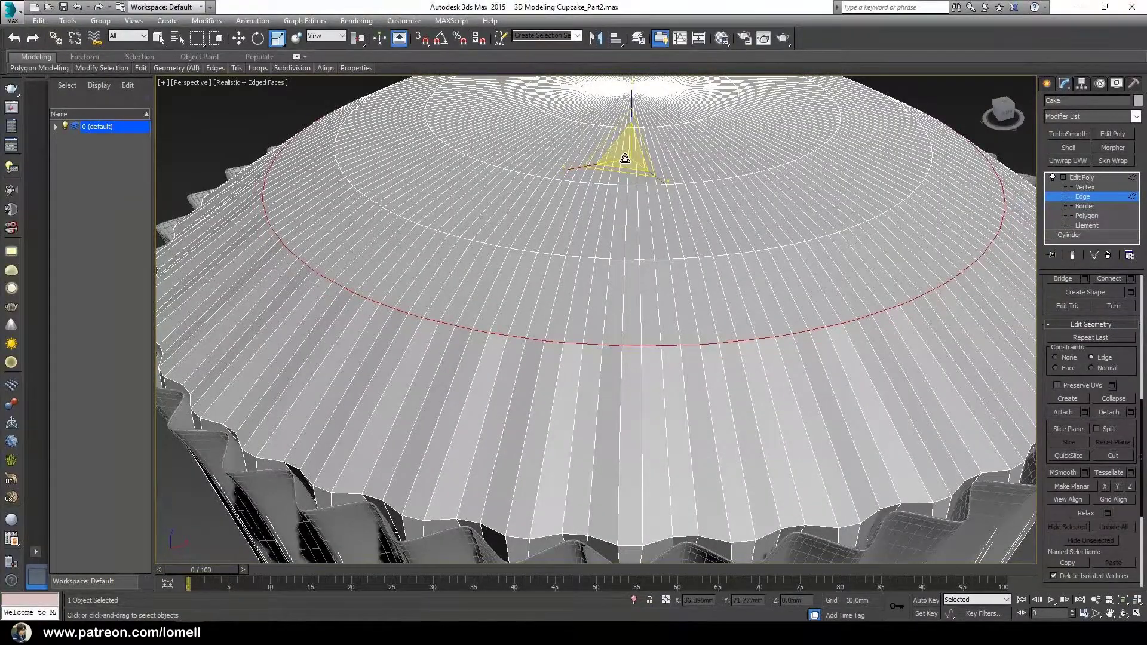
pyautogui.moveTo(628, 171); pyautogui.dragTo(620, 212)
# - Remove the edge constraint and scale the circular loop outward to form the cake's shoulder above the wrapper
pyautogui.moveTo(625, 156); pyautogui.dragTo(620, 142)
pyautogui.moveTo(491, 312); pyautogui.dragTo(509, 355, button='middle')
pyautogui.keyDown('alt'); pyautogui.moveTo(422, 365); pyautogui.dragTo(365, 353, button='middle'); pyautogui.keyUp('alt')
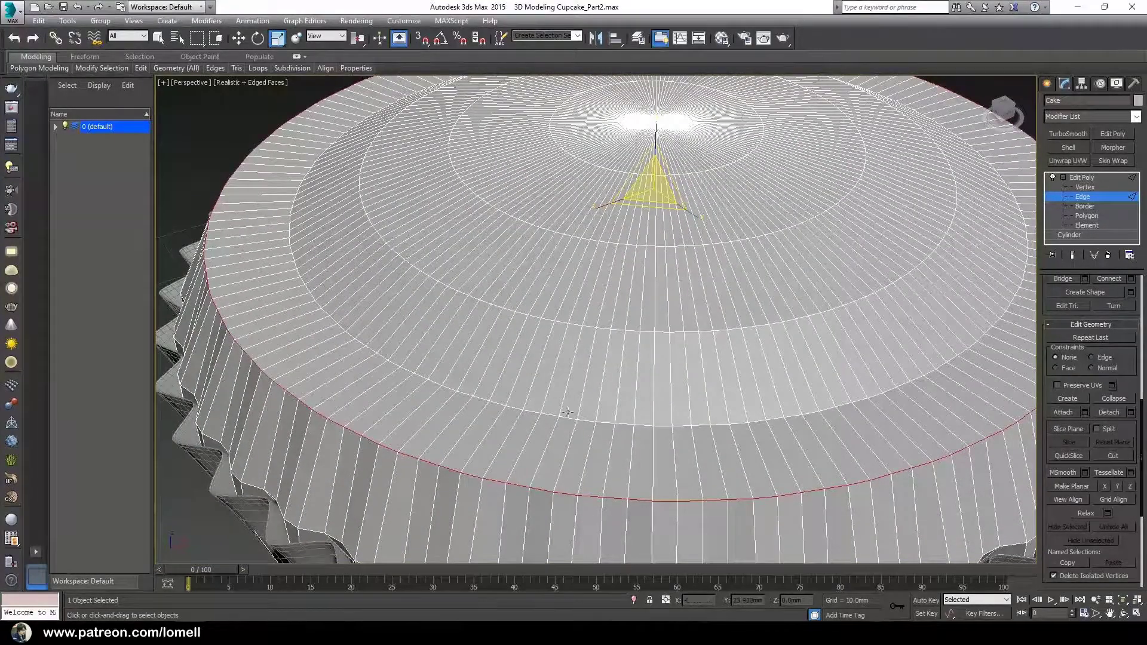
pyautogui.keyDown('alt'); pyautogui.moveTo(536, 412); pyautogui.dragTo(524, 375, button='middle'); pyautogui.keyUp('alt')
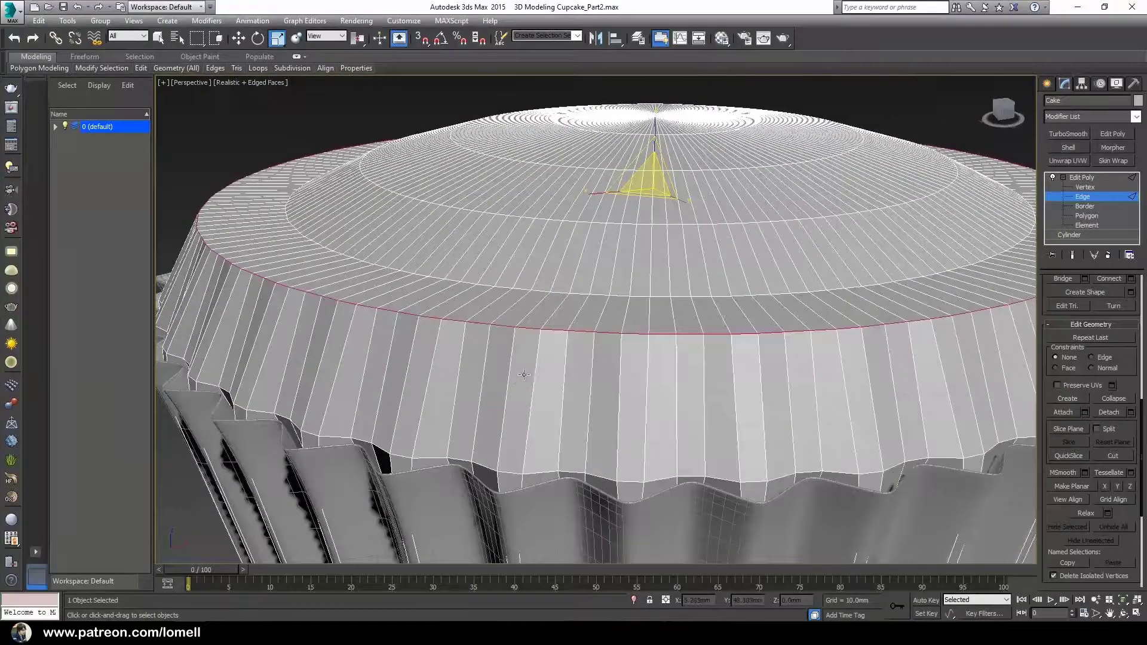
# - Try to lower the shoulder loop with the Move tool, and undo the change
pyautogui.keyDown('alt'); pyautogui.moveTo(528, 432); pyautogui.dragTo(548, 431, button='middle'); pyautogui.keyUp('alt')
pyautogui.press('w')
pyautogui.moveTo(652, 151)
pyautogui.mouseDown()
pyautogui.moveTo(648, 171)
pyautogui.moveTo(646, 145)
pyautogui.moveTo(645, 170)
pyautogui.mouseUp()
pyautogui.hotkey('ctrl', 'z')
pyautogui.hotkey('ctrl', 'z')
# - Scale the shoulder loop slightly further outward
pyautogui.press('r')
pyautogui.moveTo(648, 215); pyautogui.dragTo(649, 212)
pyautogui.keyDown('alt'); pyautogui.moveTo(527, 427); pyautogui.dragTo(572, 441, button='middle'); pyautogui.keyUp('alt')
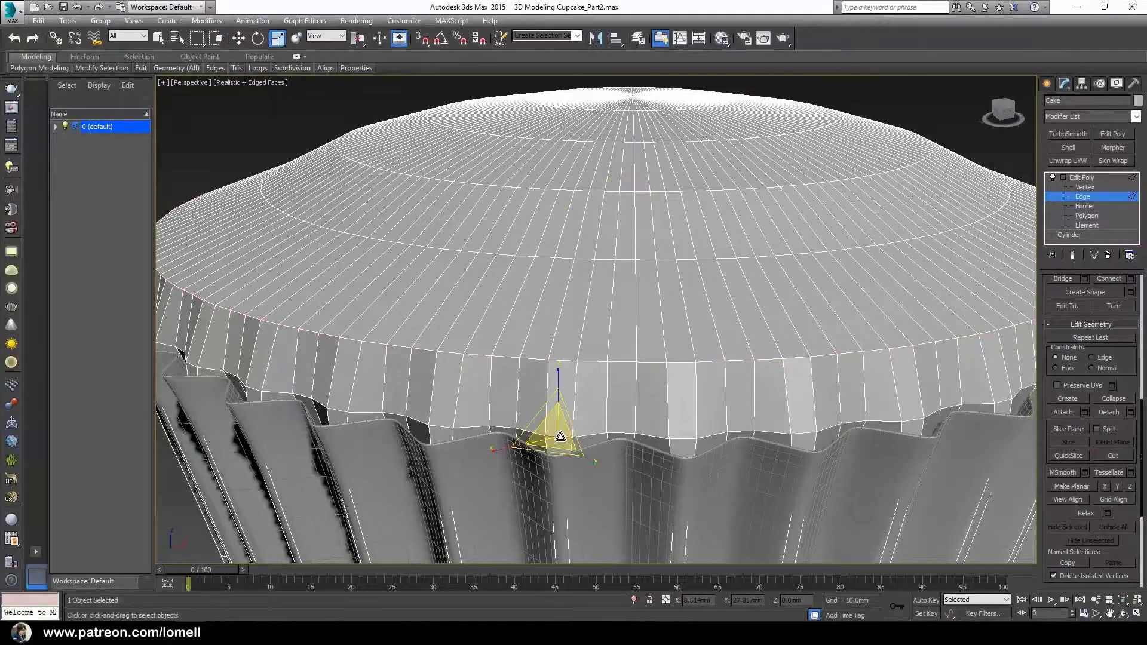
# - Level the wavy rim loop by moving it up along its edges to the shoulder, and lower it again without constraint
pyautogui.doubleClick(560, 436)
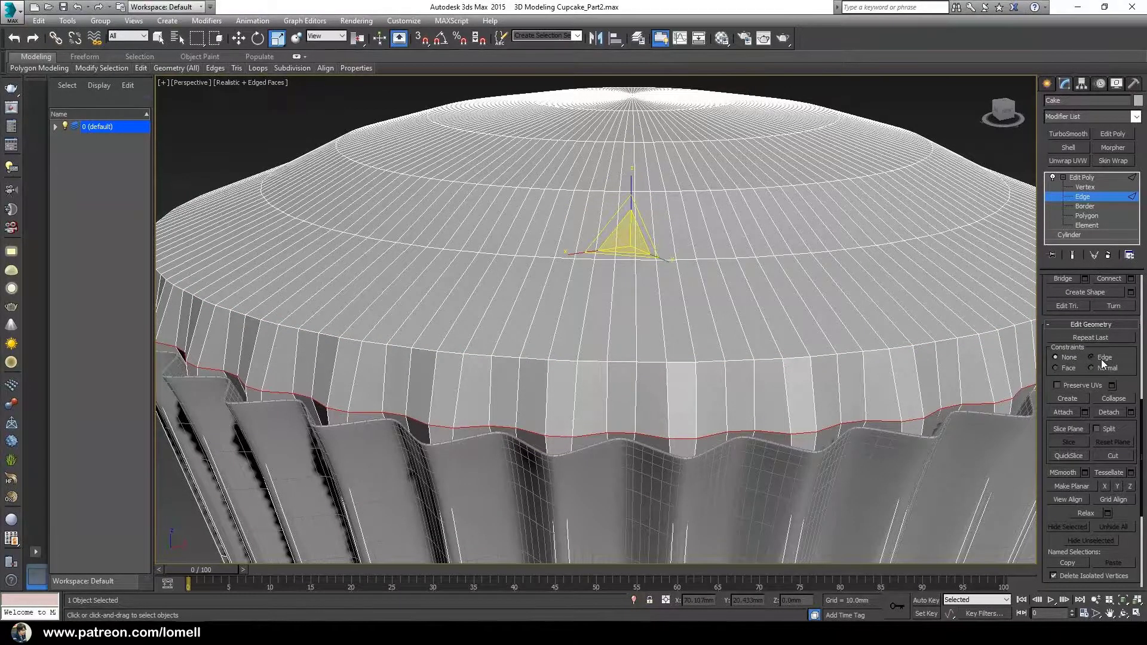
pyautogui.click(1101, 359)
pyautogui.moveTo(678, 364); pyautogui.dragTo(680, 374, button='middle')
pyautogui.press('w')
pyautogui.moveTo(632, 215); pyautogui.dragTo(632, 179)
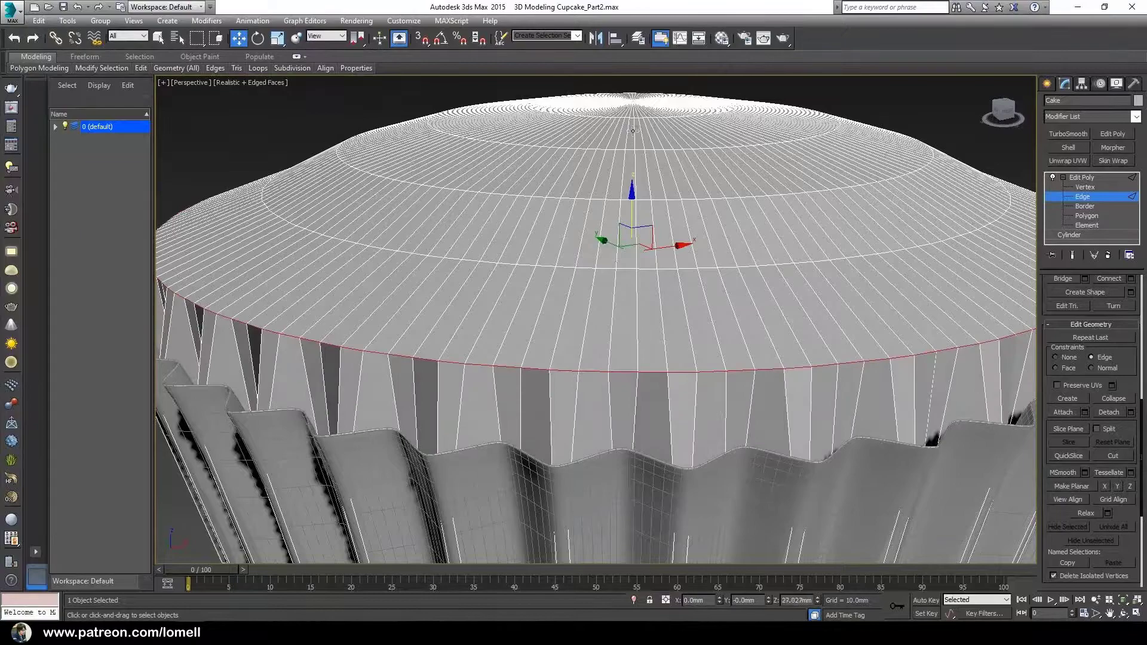
pyautogui.click(1056, 357)
pyautogui.moveTo(633, 154); pyautogui.dragTo(632, 182)
pyautogui.moveTo(650, 257); pyautogui.dragTo(644, 286, button='middle')
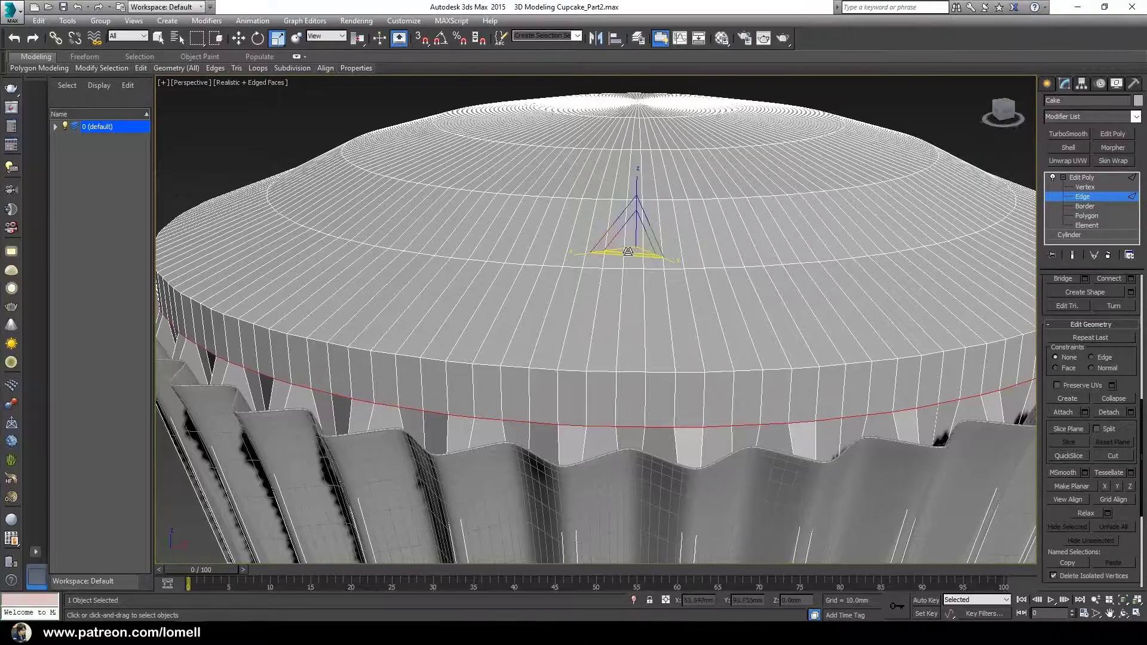
# - Scale the levelled rim loop outward to about 105%, and shrink it slightly to sit inside the wrapper's rim
pyautogui.press('r')
pyautogui.moveTo(632, 249); pyautogui.dragTo(632, 243)
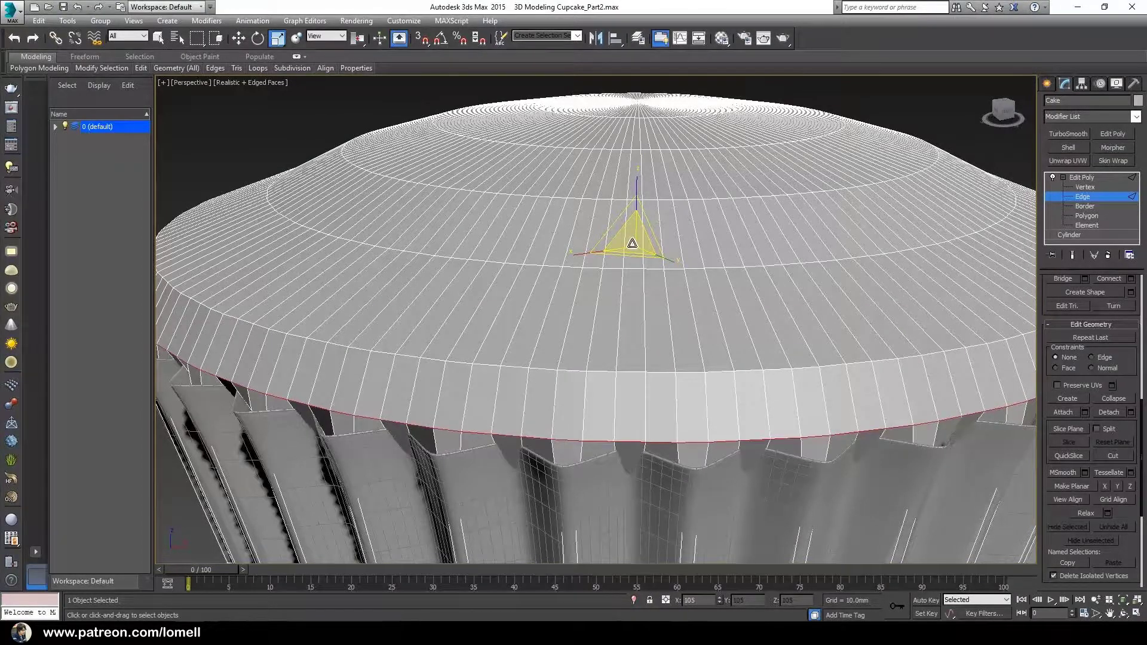
pyautogui.scroll(-3, 608, 317)
pyautogui.scroll(3, 597, 335)
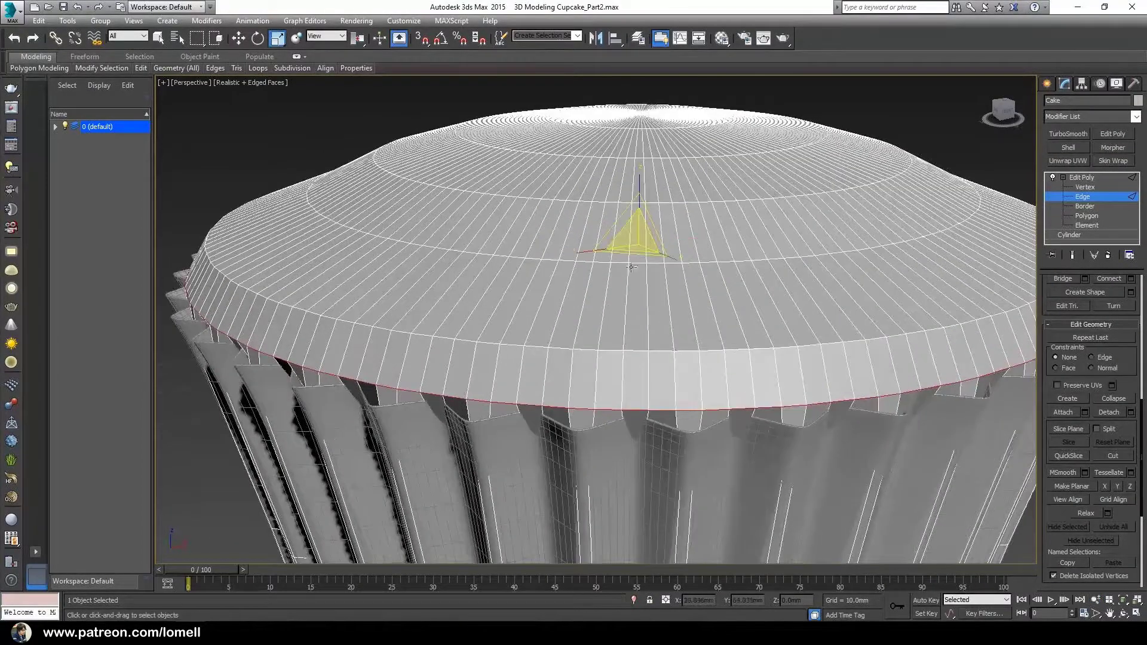
pyautogui.moveTo(634, 236); pyautogui.dragTo(638, 246)
pyautogui.keyDown('alt'); pyautogui.moveTo(638, 246); pyautogui.dragTo(564, 315, button='middle'); pyautogui.keyUp('alt')
pyautogui.keyDown('alt'); pyautogui.moveTo(615, 277); pyautogui.dragTo(607, 242, button='middle'); pyautogui.keyUp('alt')
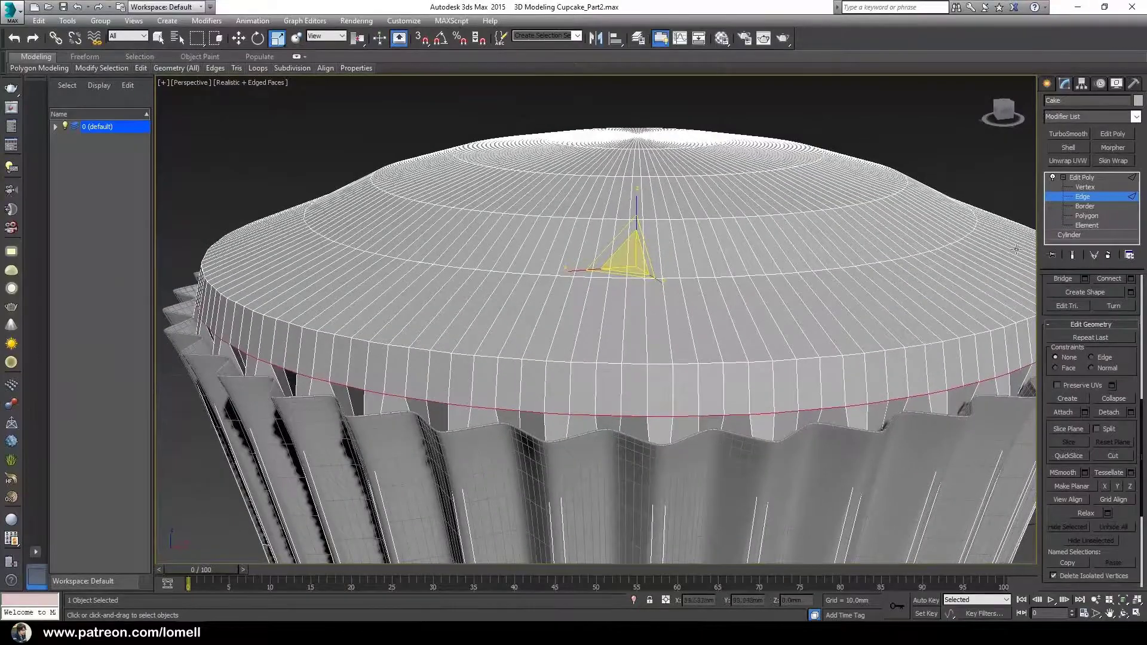
# - Select the next edge loop above the shoulder and scale it outward to about 119% to round the dome
pyautogui.doubleClick(587, 277)
pyautogui.keyDown('alt'); pyautogui.moveTo(588, 296); pyautogui.dragTo(656, 193, button='middle'); pyautogui.keyUp('alt')
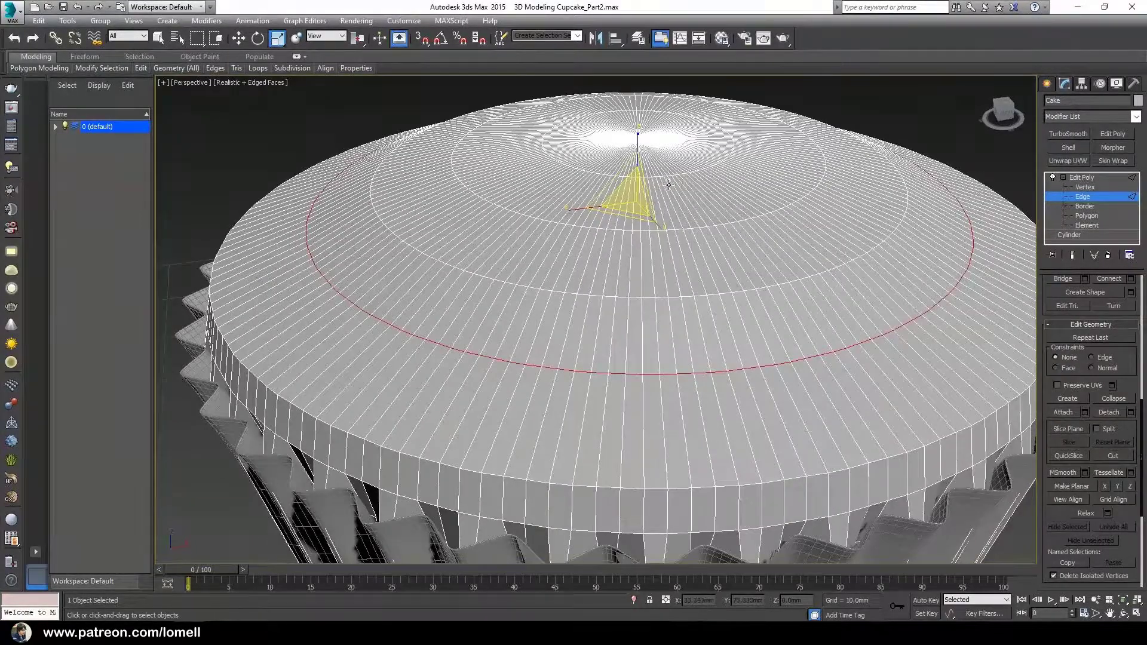
pyautogui.moveTo(634, 197); pyautogui.dragTo(630, 187)
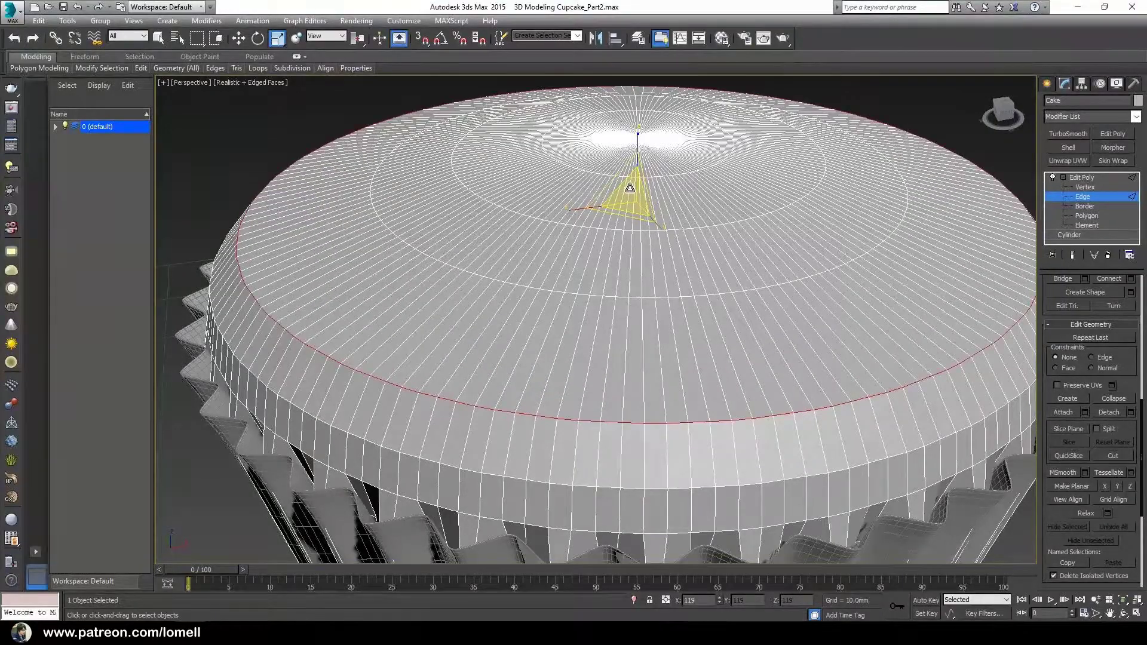
pyautogui.keyDown('alt'); pyautogui.moveTo(626, 227); pyautogui.dragTo(588, 268, button='middle'); pyautogui.keyUp('alt')
# - Scale the next two inner edge loops of the dome outward one after the other to even out its curvature
pyautogui.scroll(2, 574, 278)
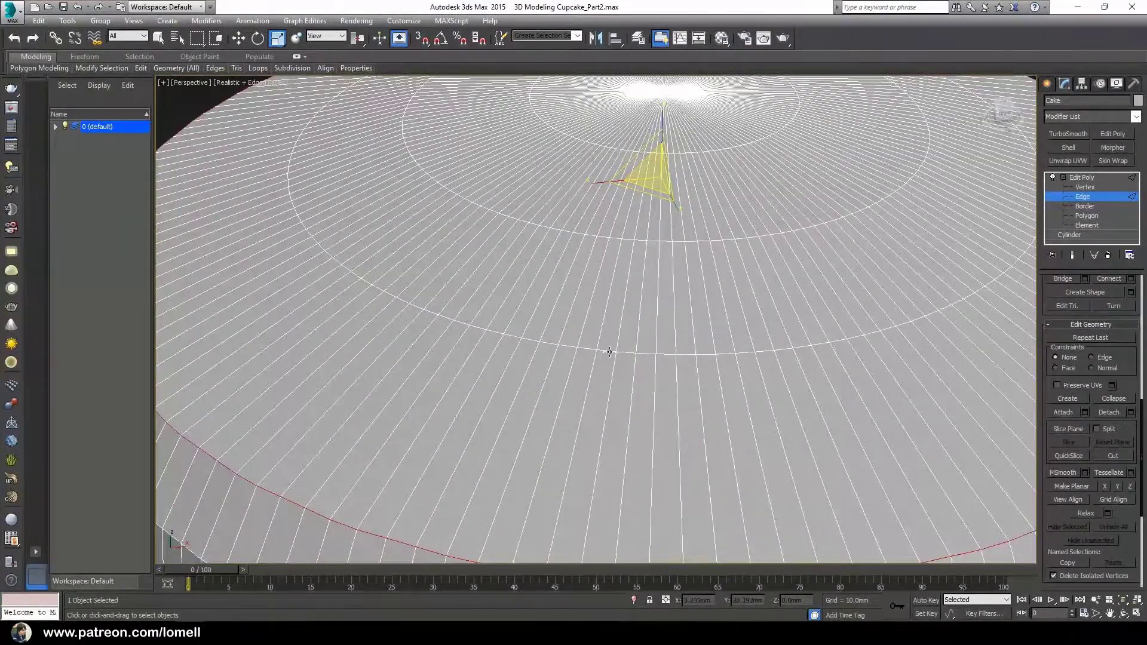
pyautogui.scroll(-6, 609, 351)
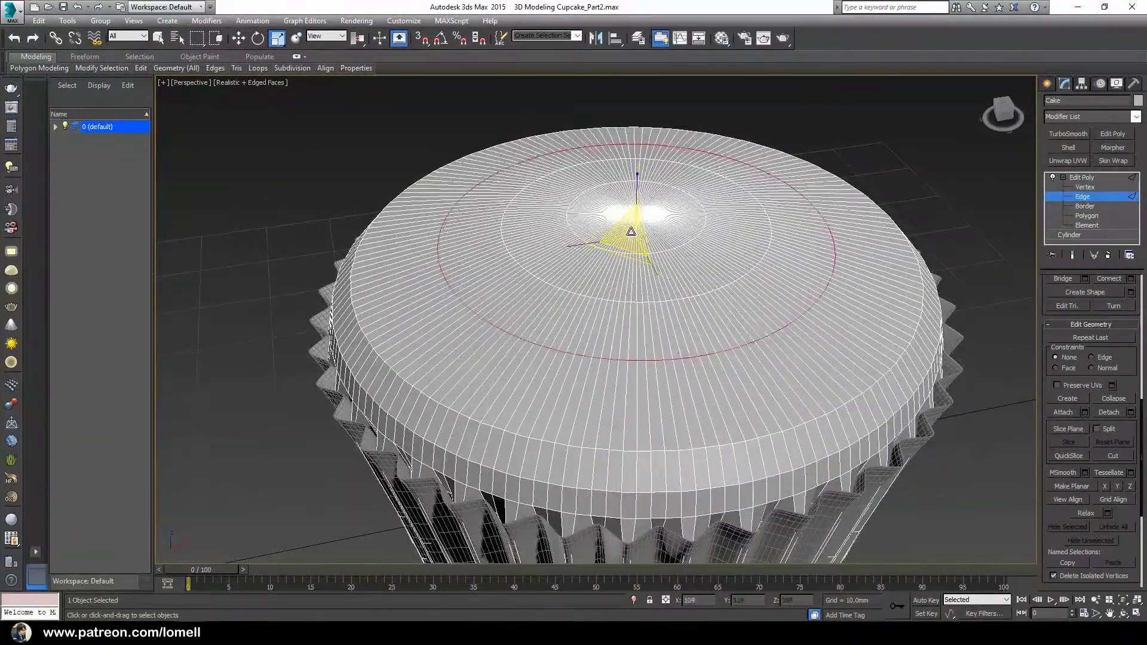
pyautogui.moveTo(631, 232); pyautogui.dragTo(629, 220)
pyautogui.keyDown('alt'); pyautogui.moveTo(630, 220); pyautogui.dragTo(601, 342, button='middle'); pyautogui.keyUp('alt')
pyautogui.scroll(2, 601, 342)
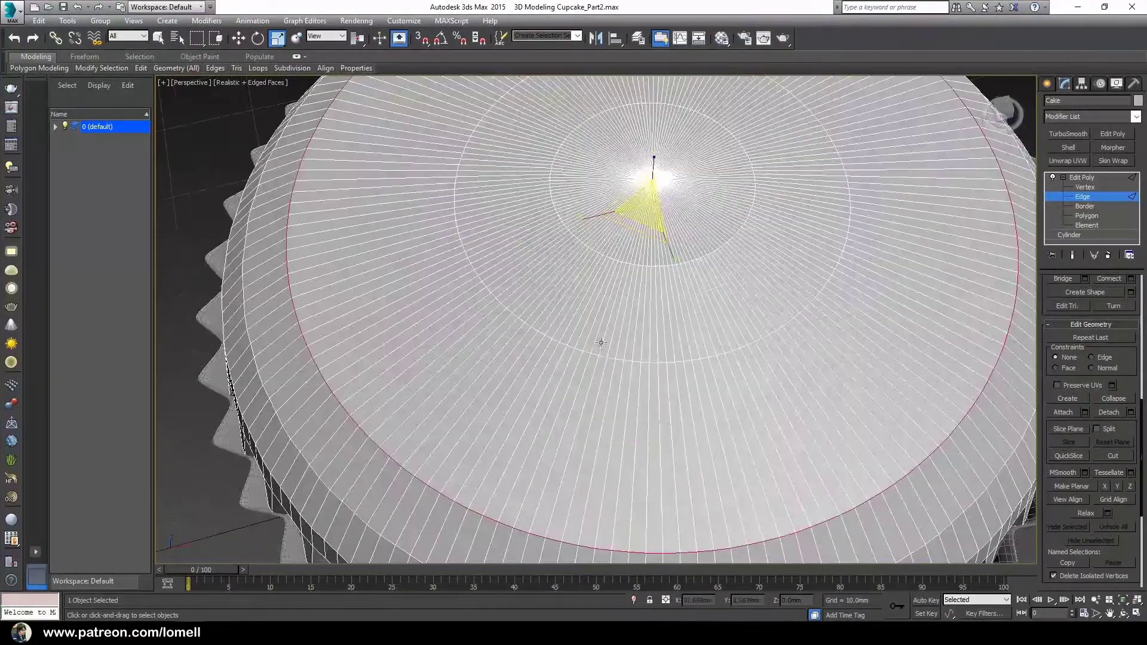
pyautogui.scroll(-4, 608, 360)
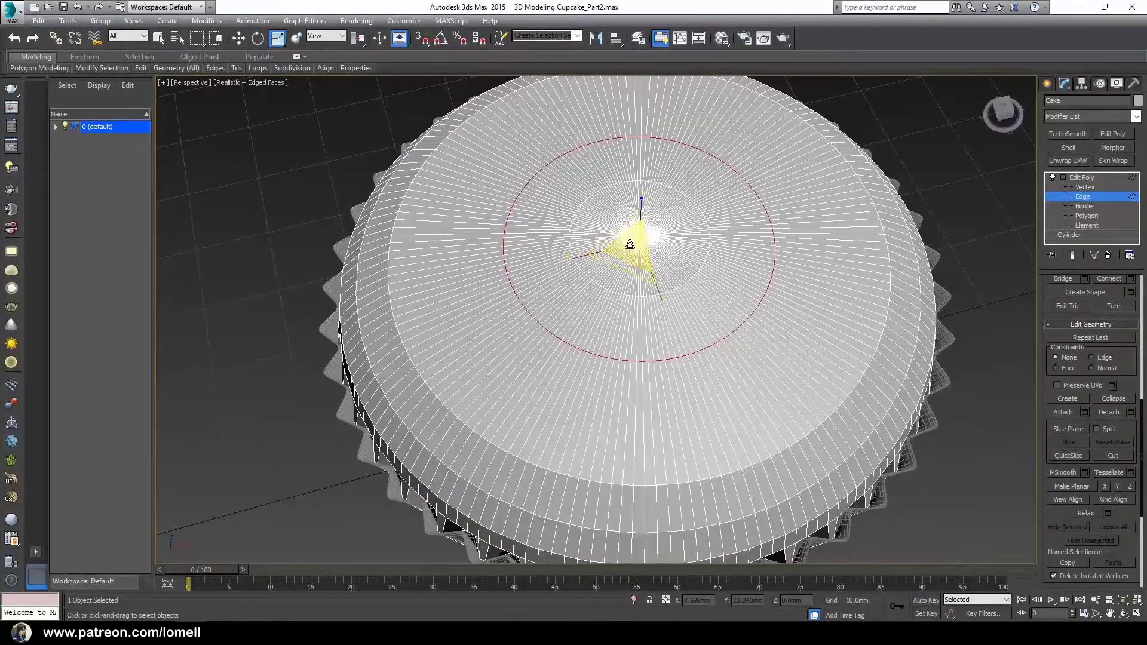
pyautogui.keyDown('alt'); pyautogui.moveTo(630, 243); pyautogui.dragTo(663, 258, button='middle'); pyautogui.keyUp('alt')
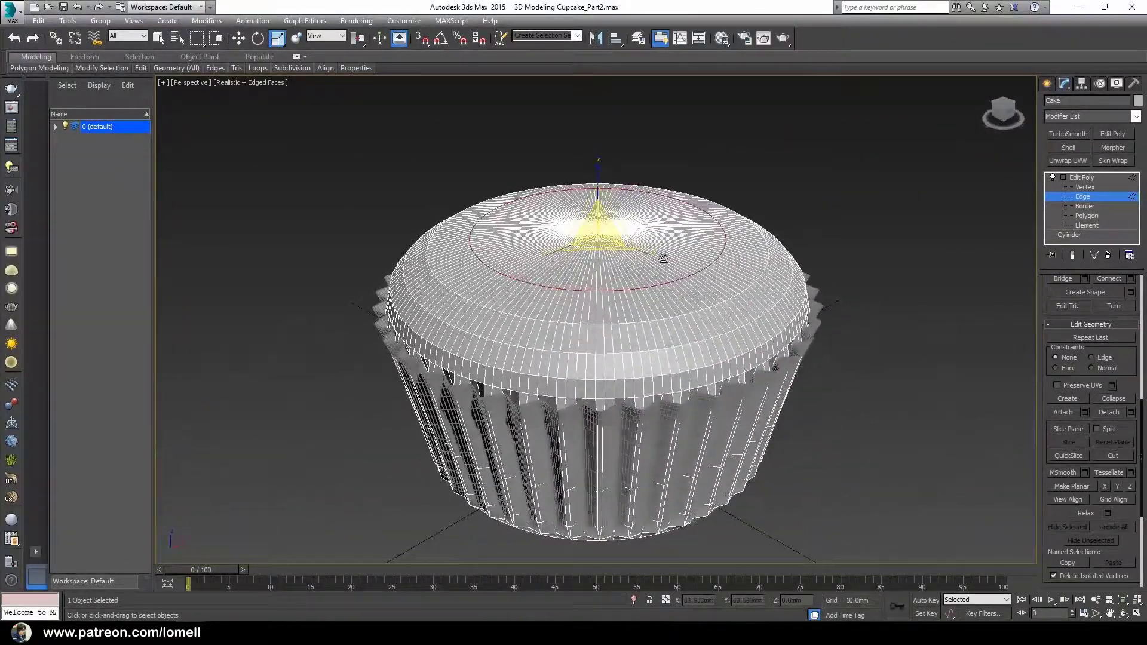
# - Leave the edge level of the Edit Poly modifier and add a TurboSmooth modifier to the cake
pyautogui.click(1095, 198)
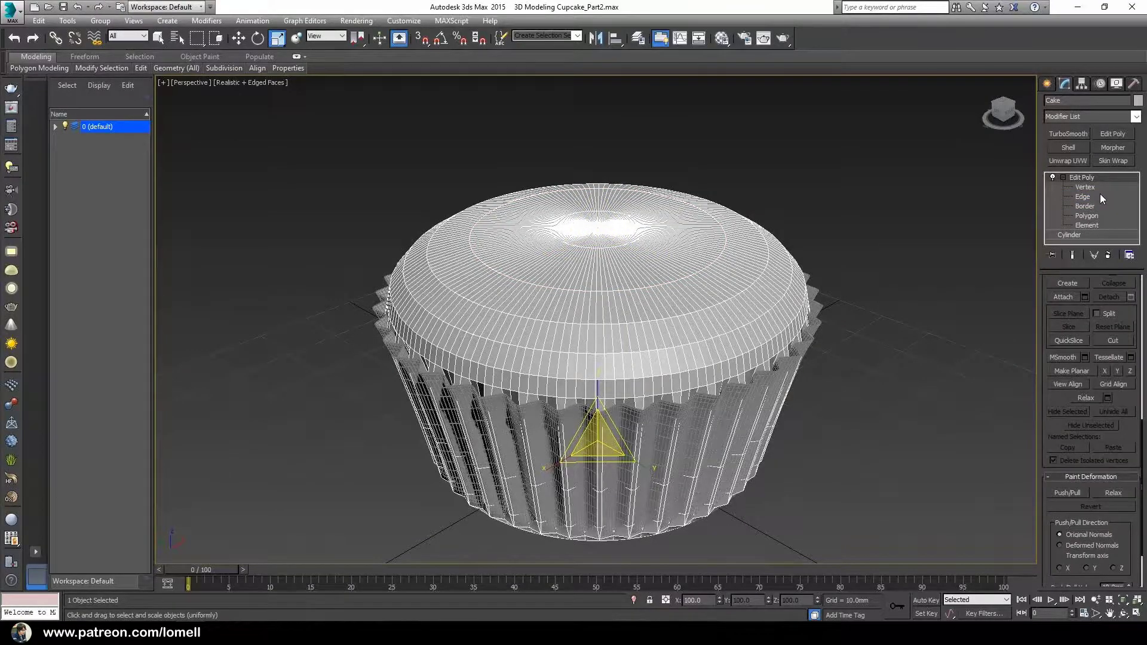
pyautogui.click(1062, 177)
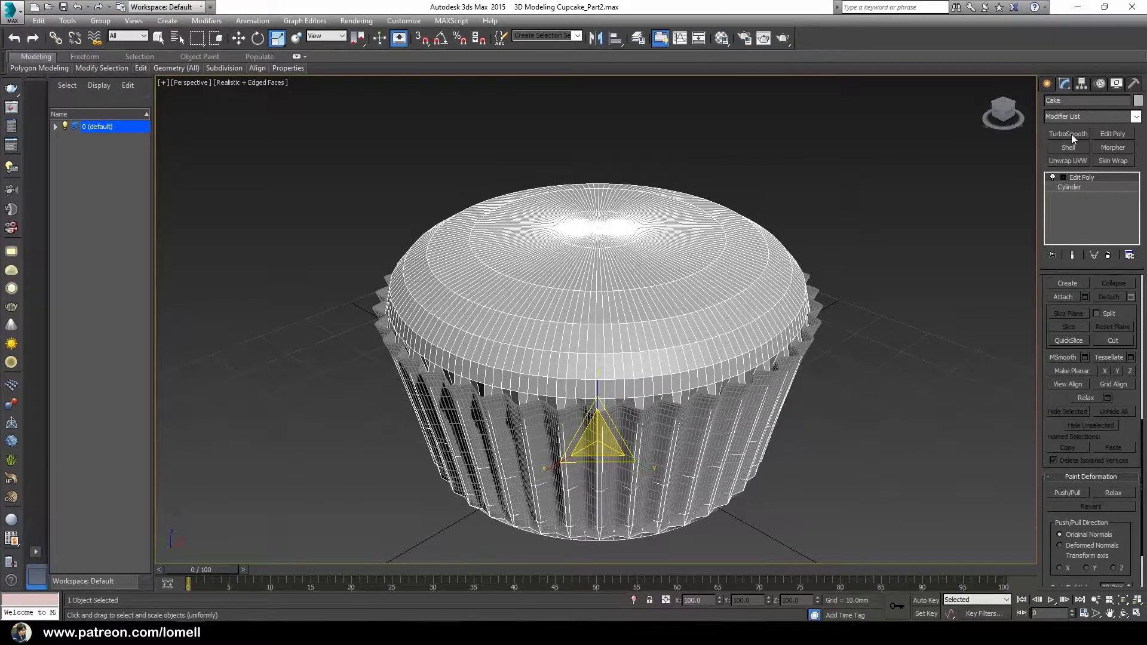
pyautogui.click(1059, 117)
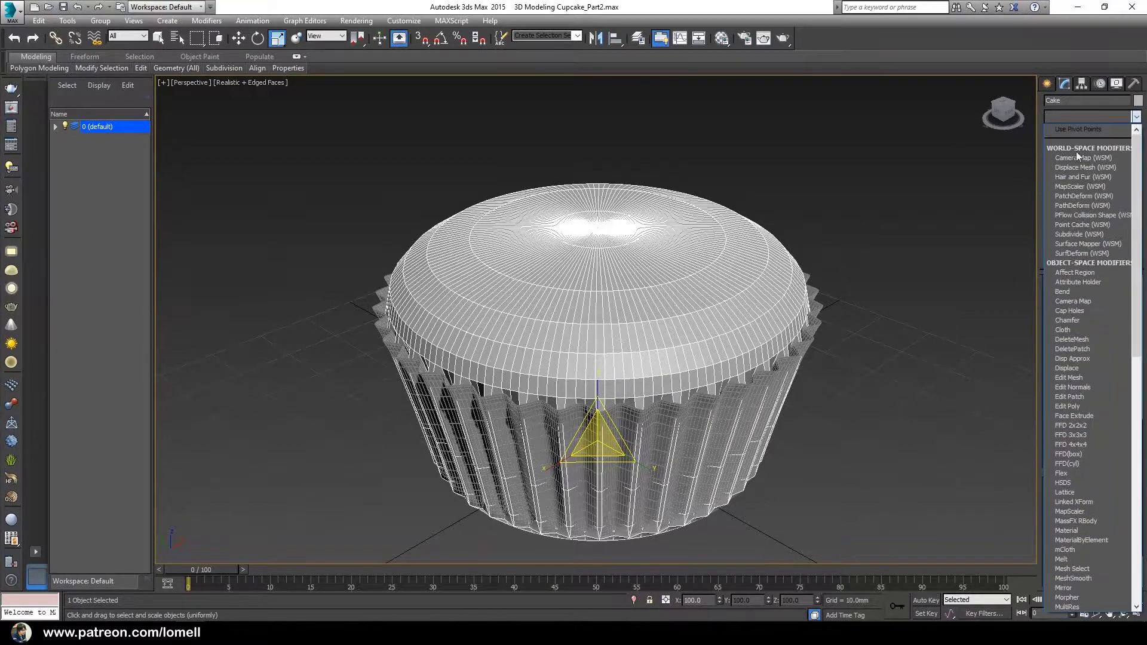
pyautogui.moveTo(1137, 200); pyautogui.dragTo(1136, 422)
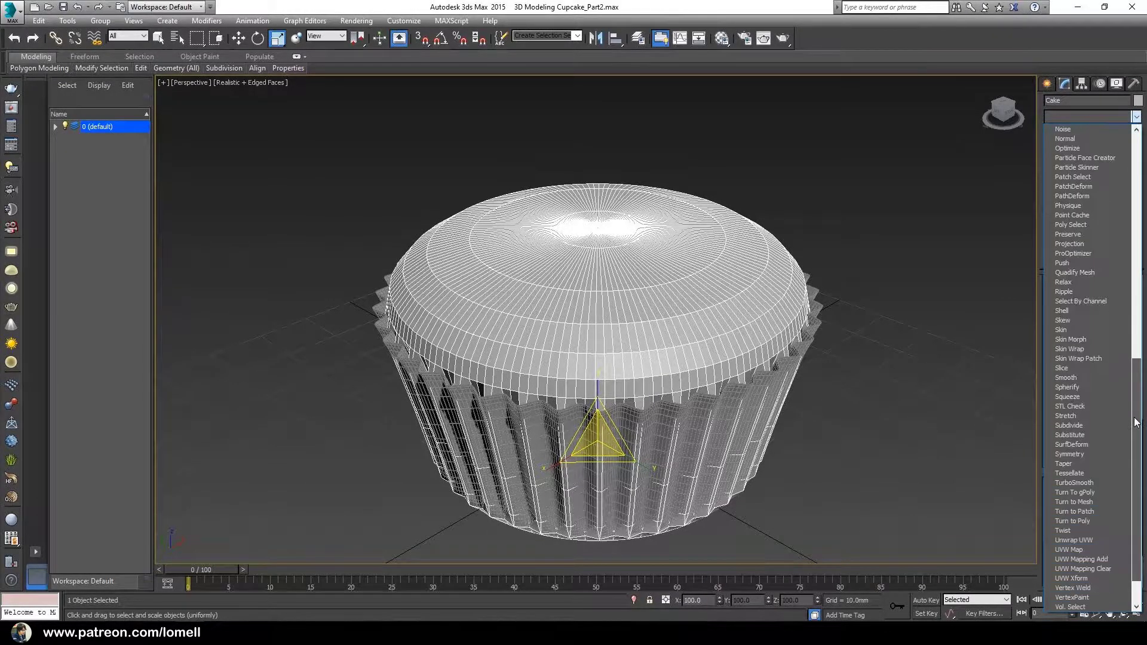
pyautogui.click(1074, 483)
pyautogui.scroll(2, 831, 410)
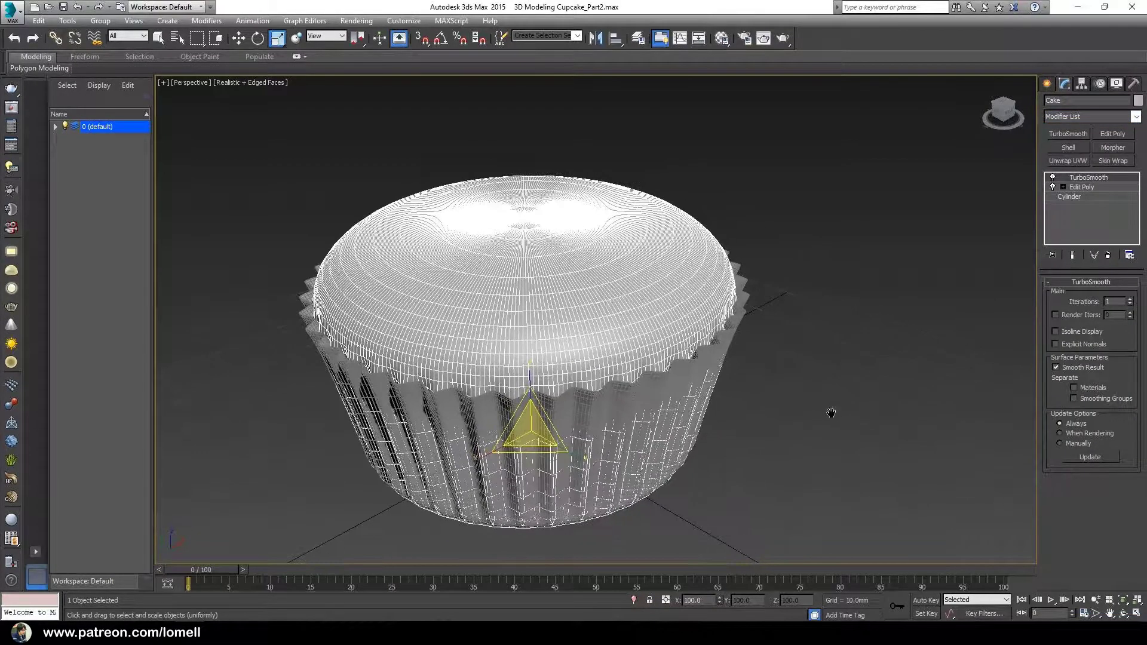
# - Examine the smoothed cake's dome and rim from several angles, with and without edged faces displayed
pyautogui.scroll(-1, 555, 378)
pyautogui.press('F4')
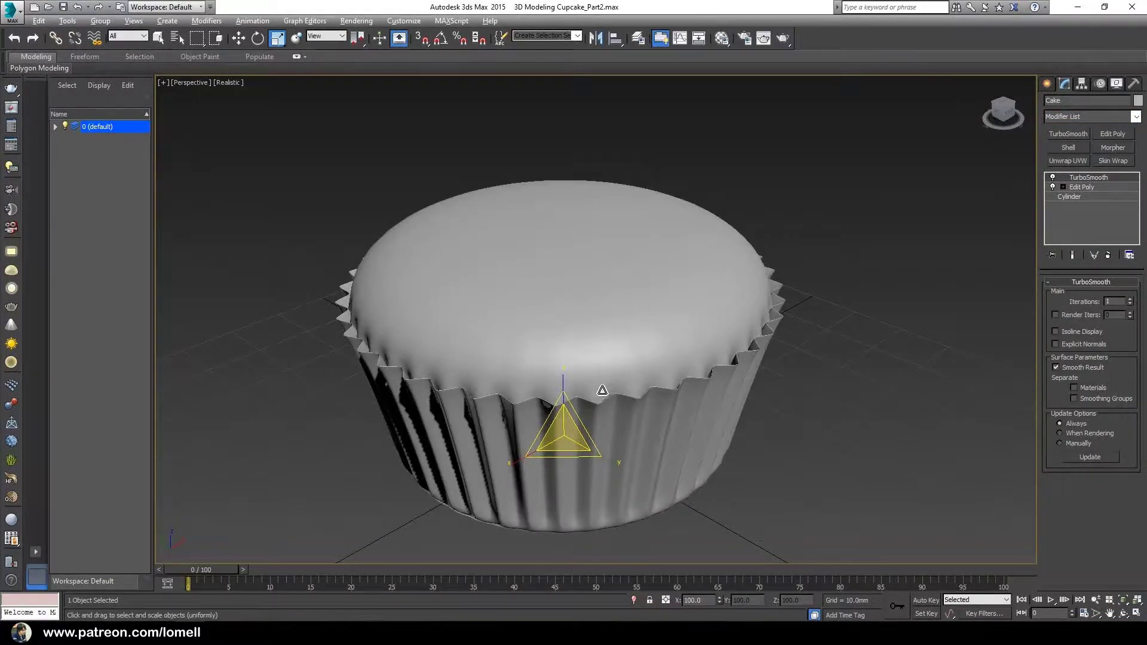
pyautogui.keyDown('alt'); pyautogui.moveTo(573, 382); pyautogui.dragTo(593, 398, button='middle'); pyautogui.keyUp('alt')
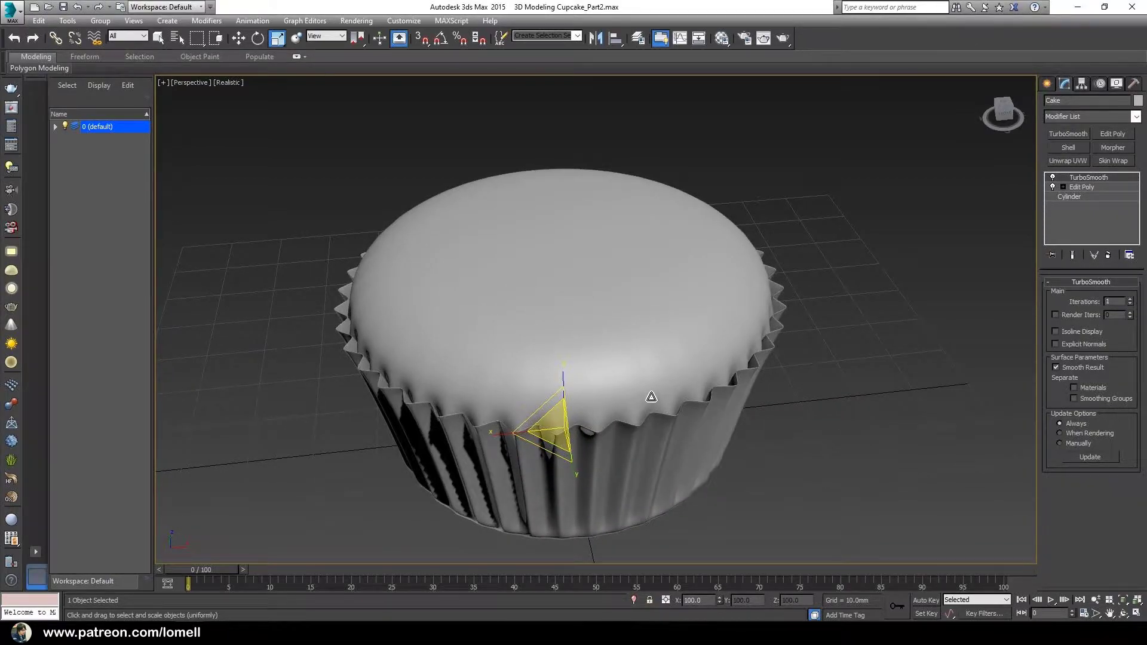
pyautogui.press('F4')
pyautogui.press('F4')
pyautogui.press('F4')
pyautogui.press('F4')
pyautogui.press('F4')
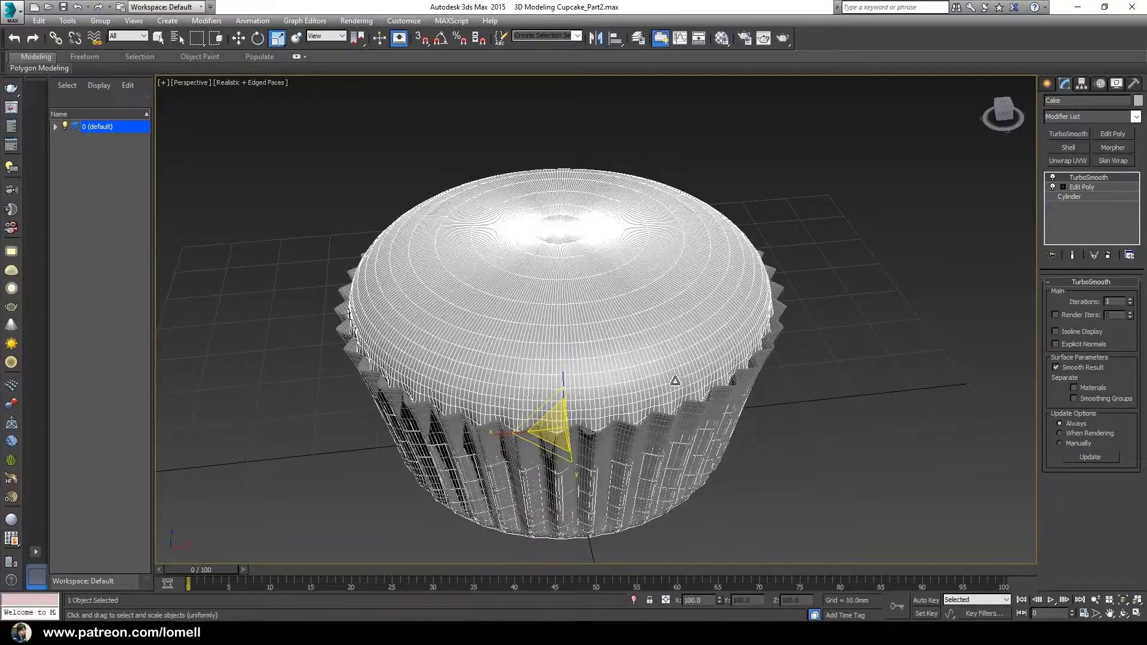
pyautogui.click(221, 86)
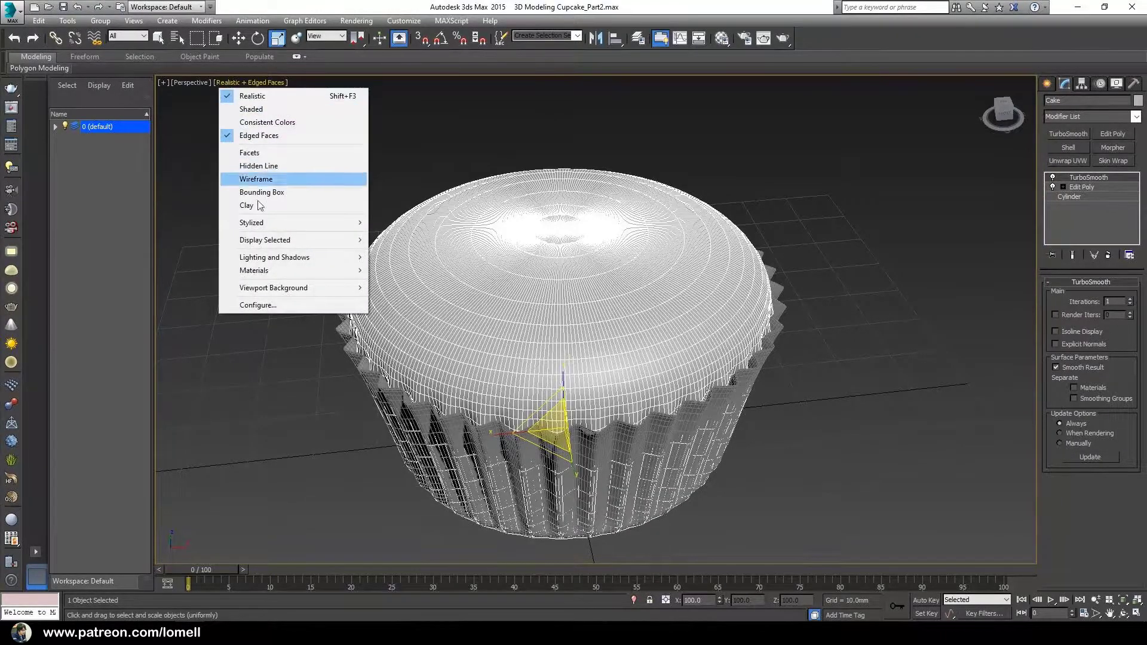
pyautogui.moveTo(262, 242)
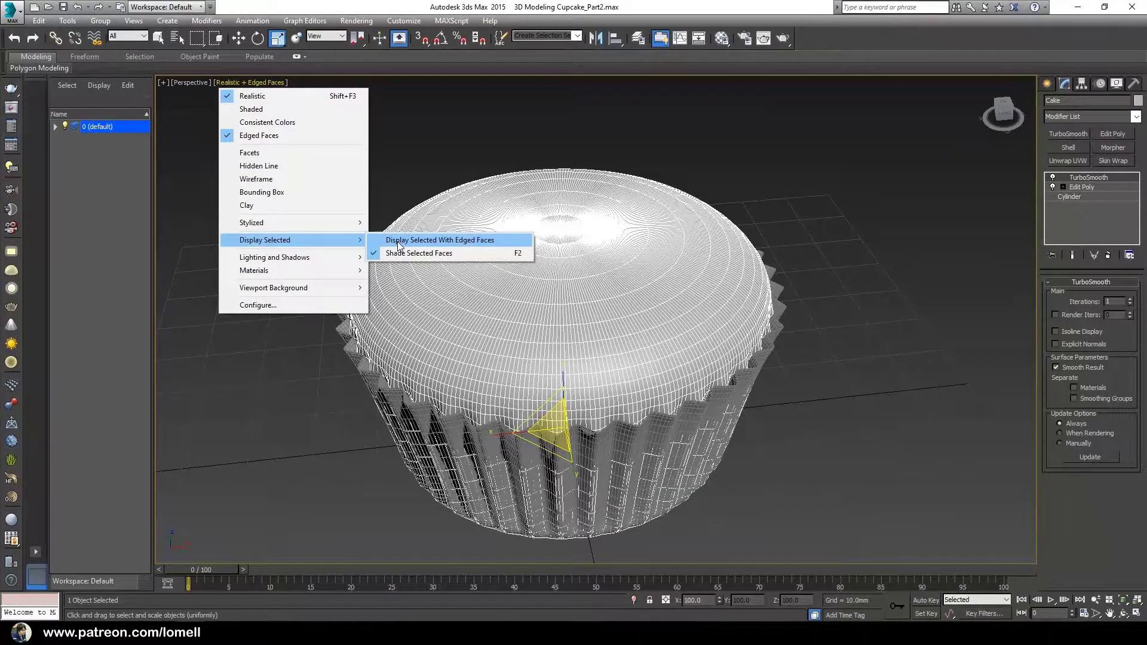
pyautogui.click(572, 380)
# - Turn off the edged faces display in the Perspective view and inspect the shaded cake inside its wrapper
pyautogui.press('F4')
pyautogui.press('F4')
pyautogui.press('F4')
pyautogui.moveTo(572, 362); pyautogui.dragTo(616, 359, button='middle')
pyautogui.press('F4')
pyautogui.press('F4')
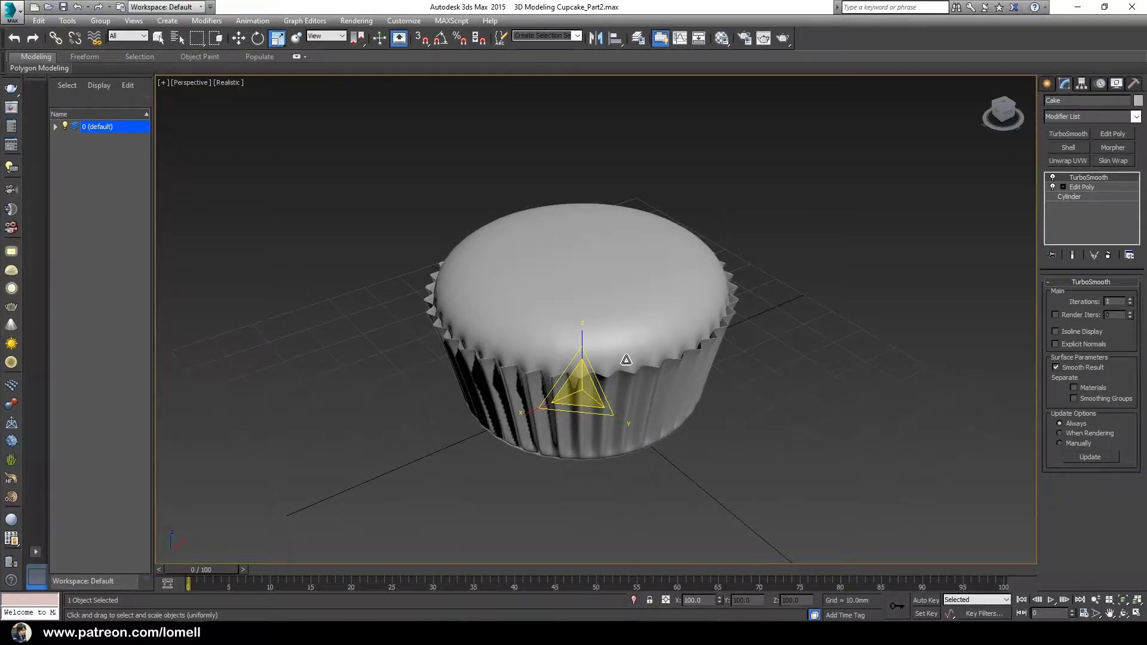